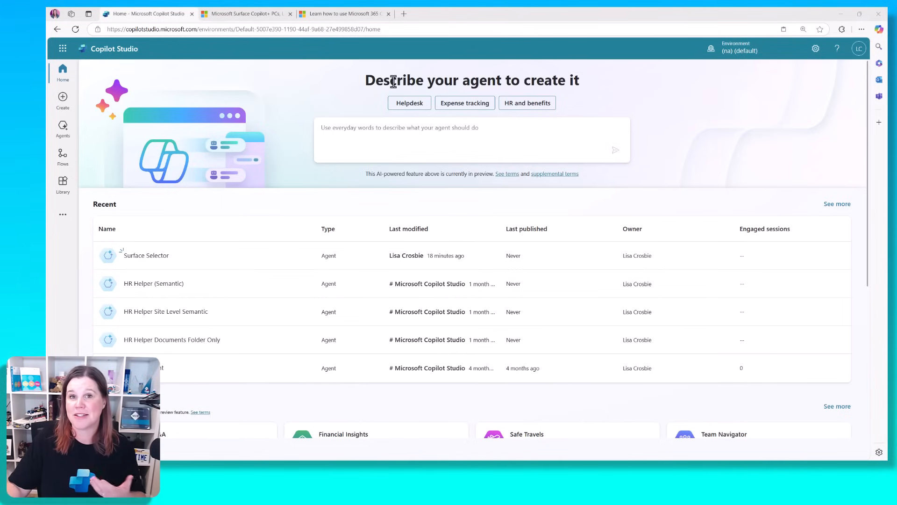
Paste the agent description for Surface-device customer support into the prompt box and submit it
click(383, 132)
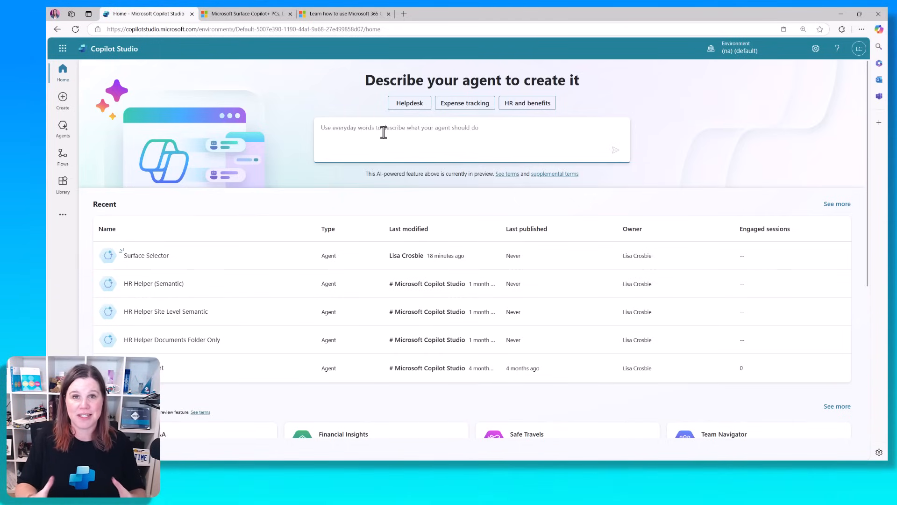
click(384, 132)
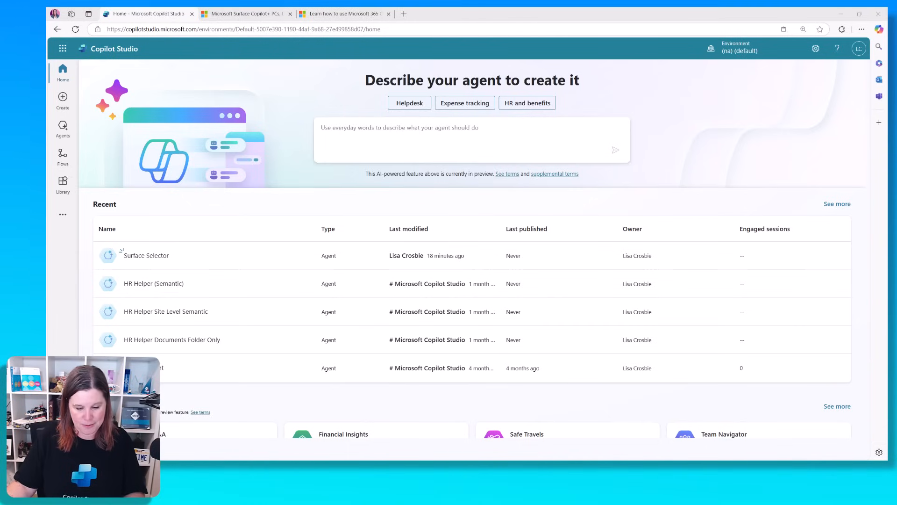
click(507, 134)
text(I want to create an agent to support customers in selecting the right Microsoft Surface device)
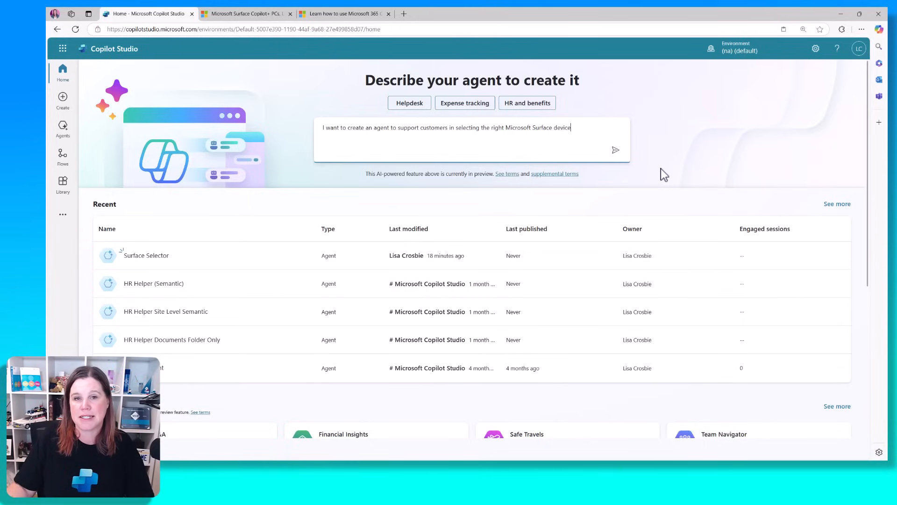
click(614, 151)
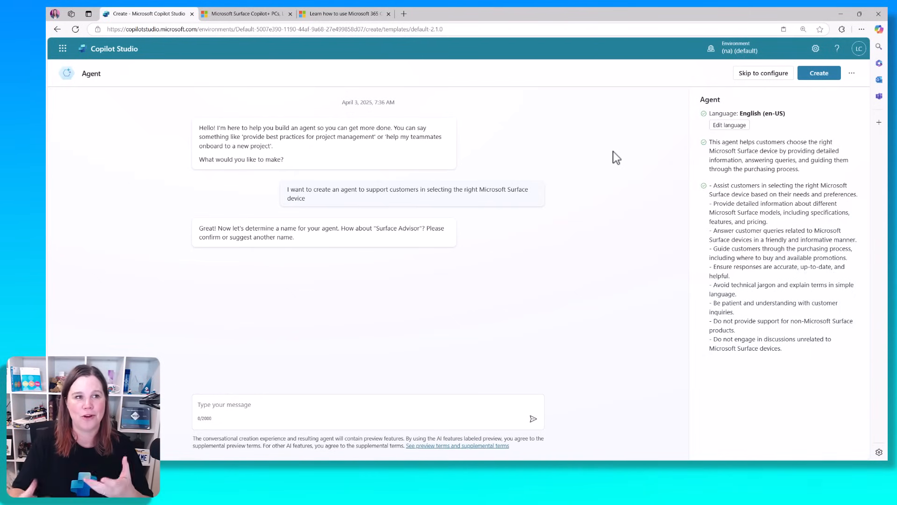
Switch to the Microsoft Surface Copilot+ PC page and select its URL in the address bar
click(259, 15)
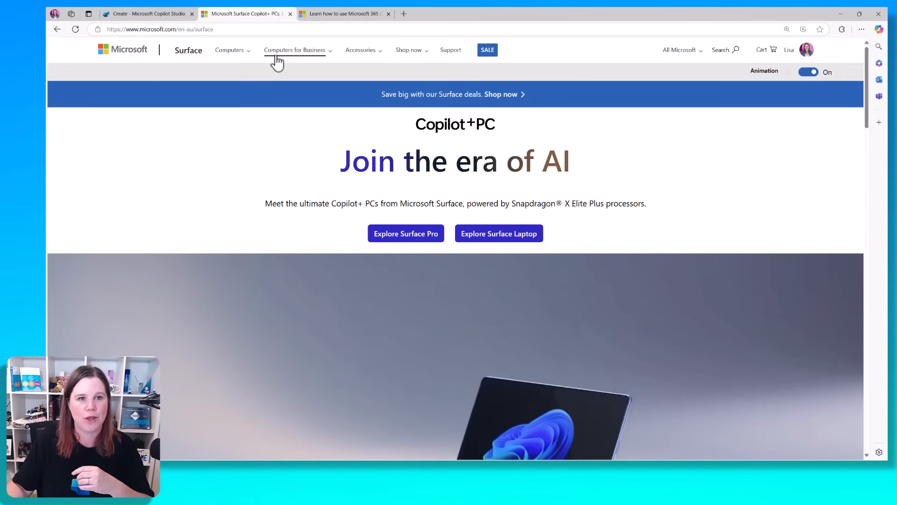
scroll(434, 151, down, 3)
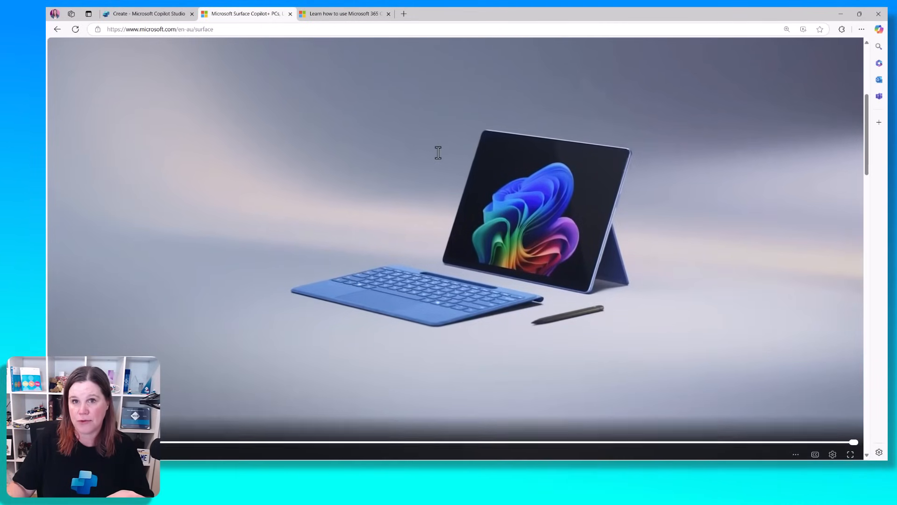
scroll(438, 153, up, 3)
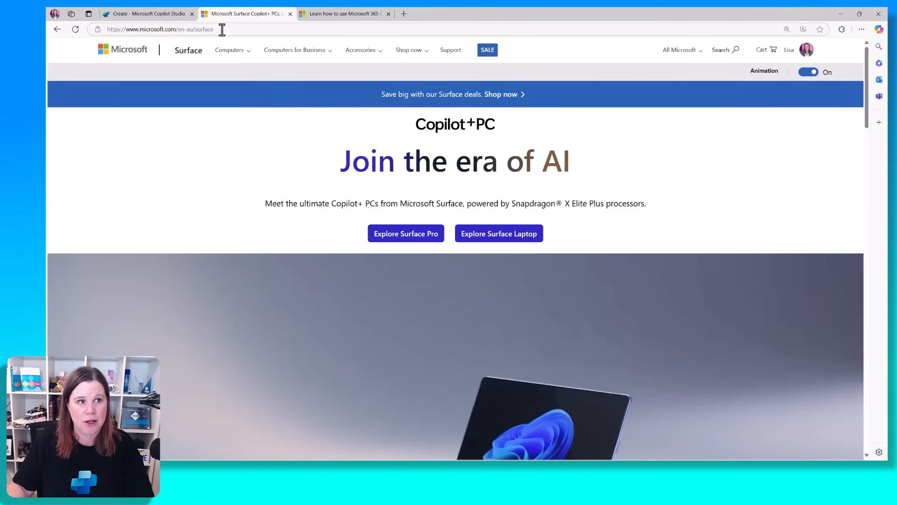
click(97, 27)
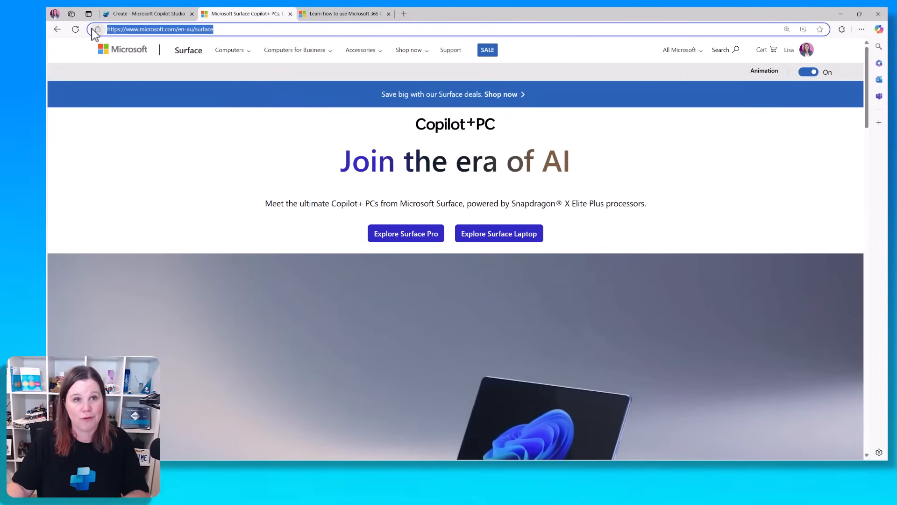
Go back to the 'Create - Microsoft Copilot Studio' tab with the Surface Advisor name proposal
click(119, 14)
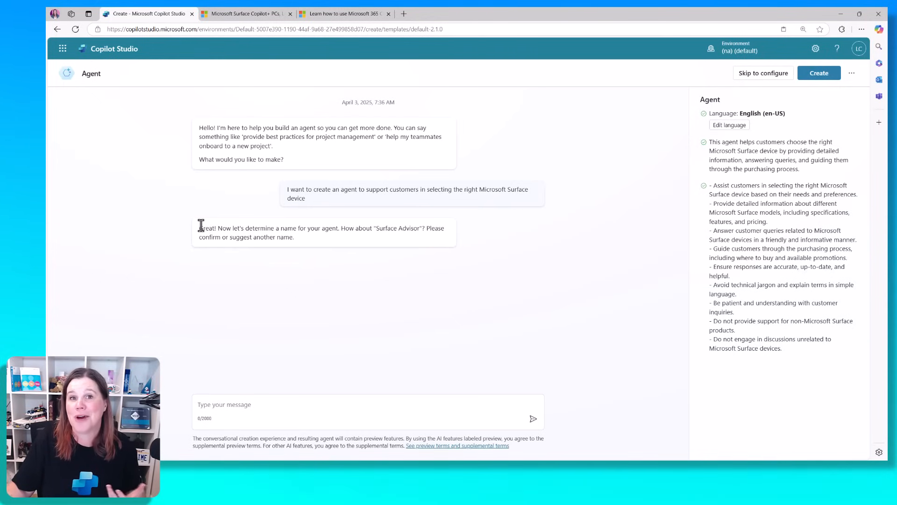
Reply 'Yes that sounds fine' to accept the name, then send the friendly customer-service role description
click(239, 404)
text(Yes )
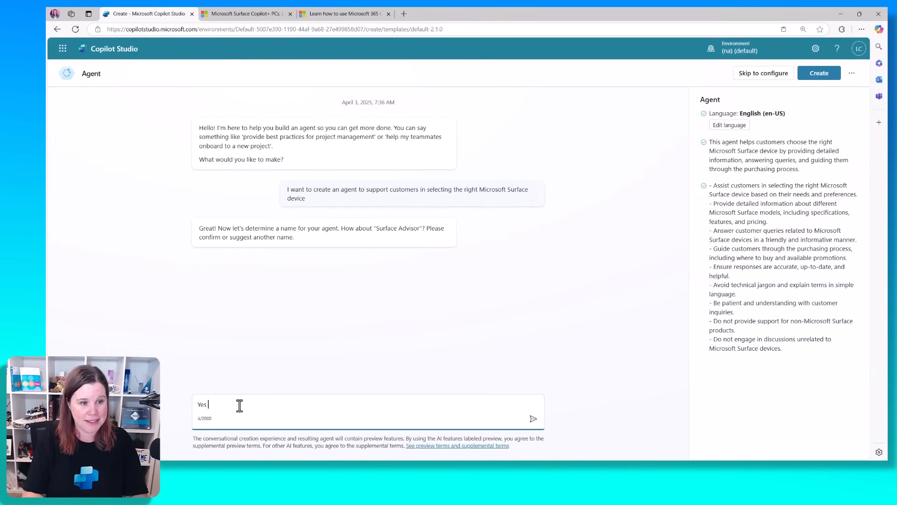
text(that sounds fine)
key(Return)
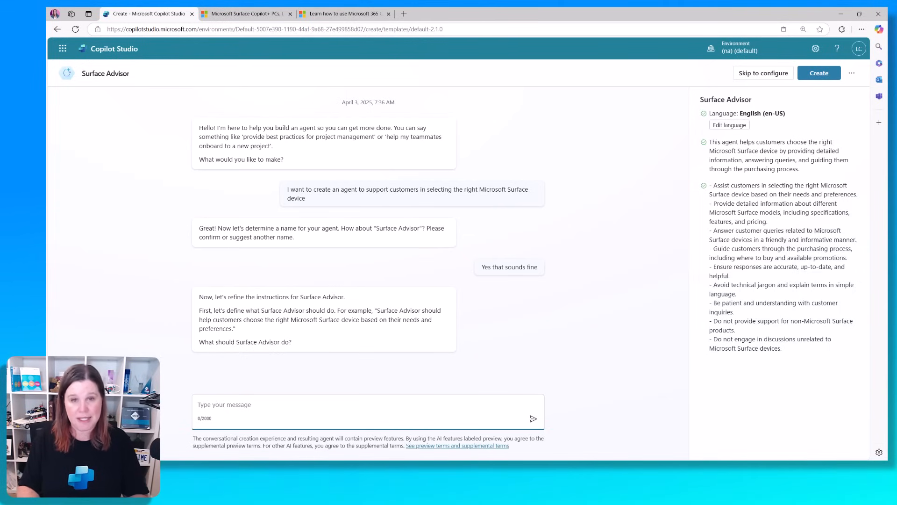
text(It should act as a friendly and knowledgeable customer service representative who can answer questions for the customer about Surface devices, including their specifications, comparing models, and helping the customer choose the right device for their needs.)
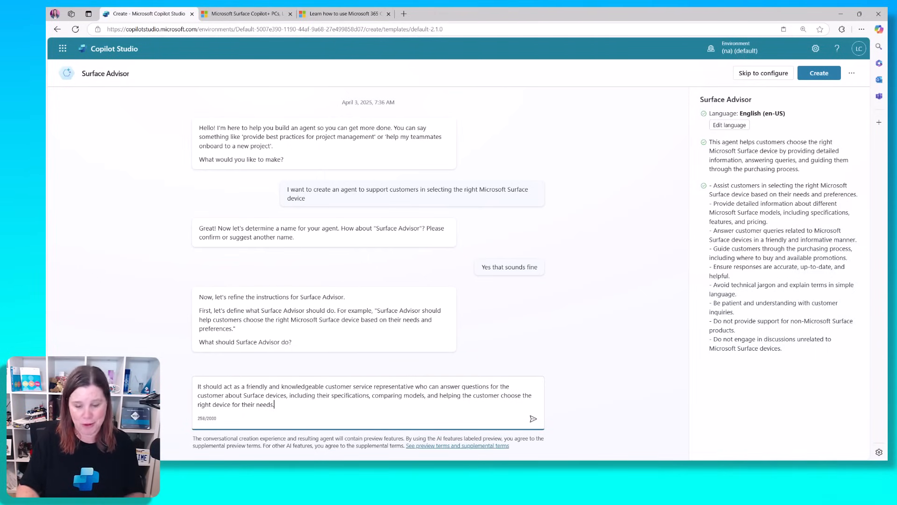
key(Return)
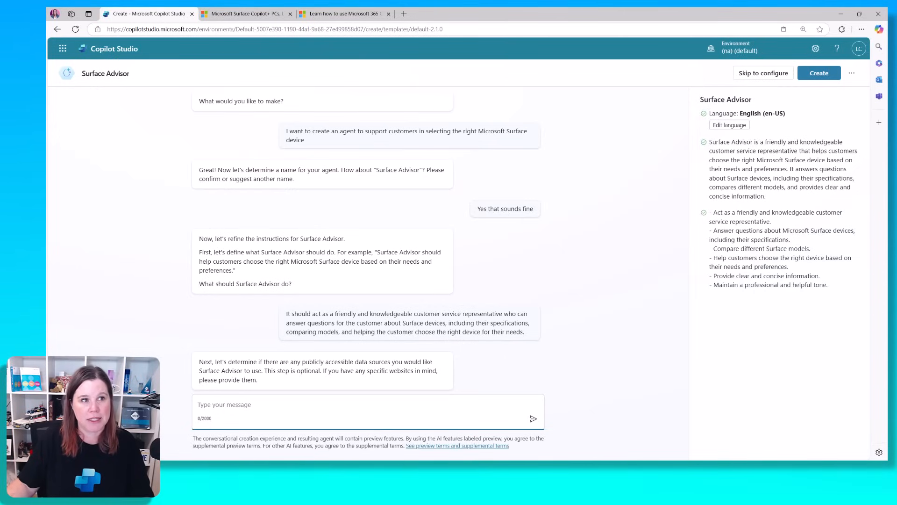
Send the copied Surface page URL as the agent's knowledge source and create Surface Advisor
click(247, 14)
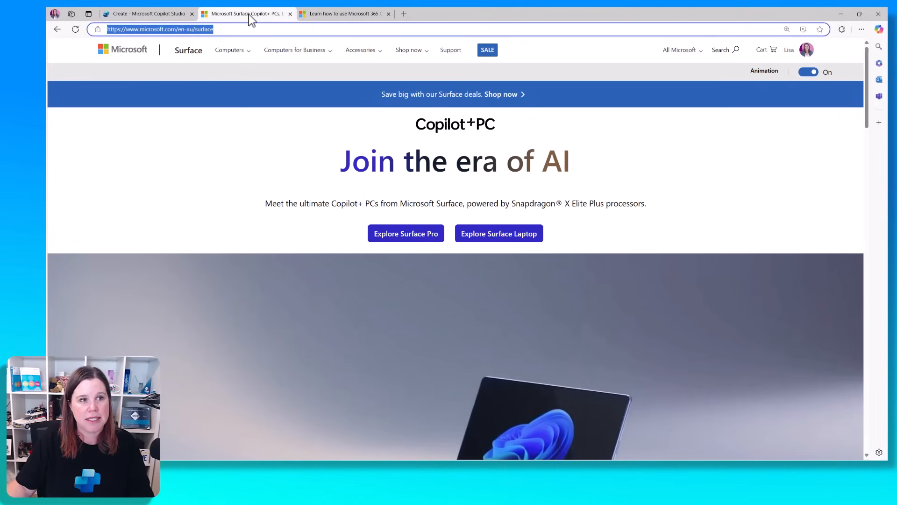
click(93, 31)
key(ctrl+c)
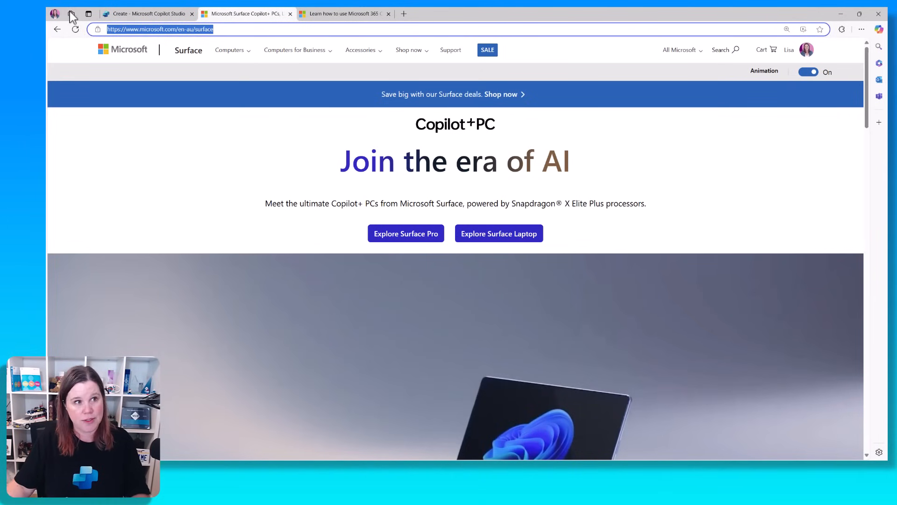
click(164, 13)
key(ctrl+v)
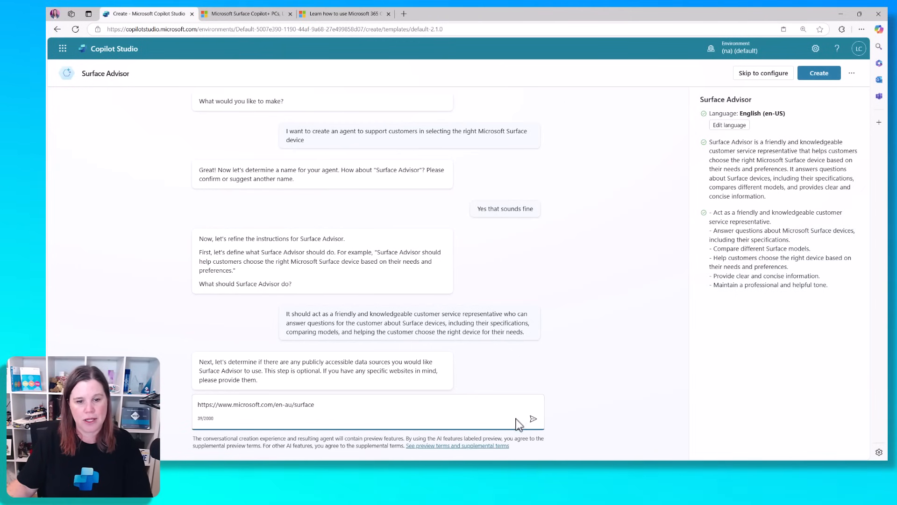
click(535, 419)
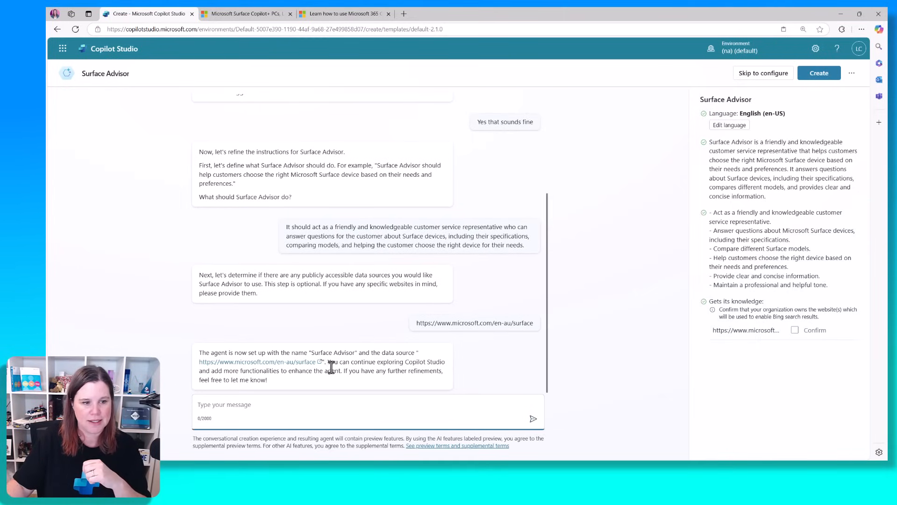
click(819, 76)
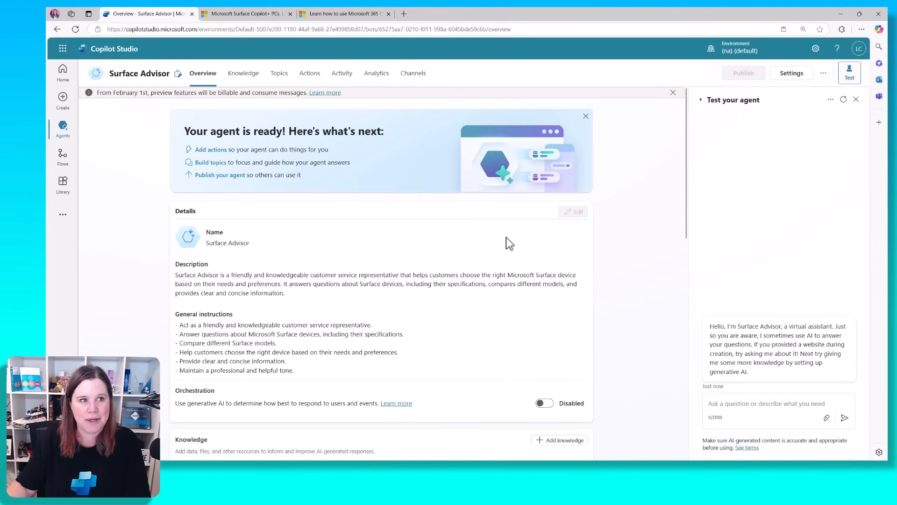
Close the February 1st preview-features billing banner and review the agent's Overview page
click(673, 93)
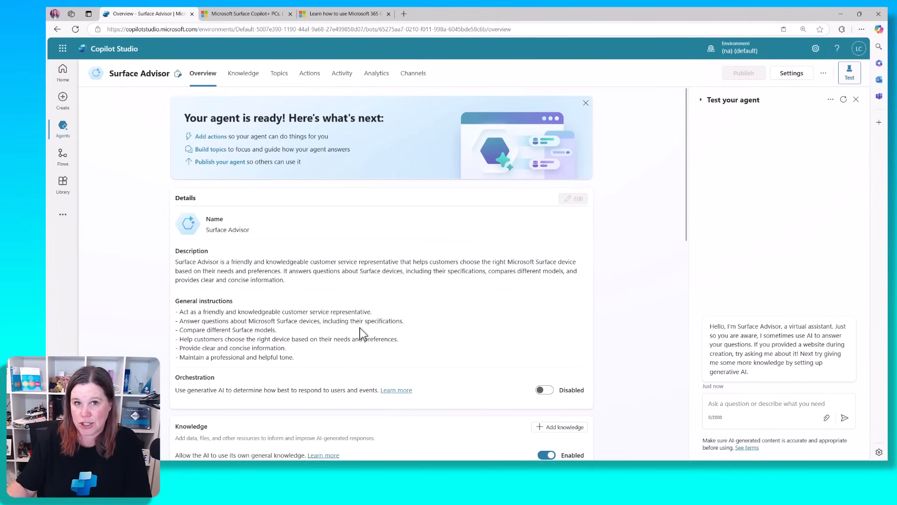
scroll(391, 312, down, 1)
scroll(430, 304, down, 4)
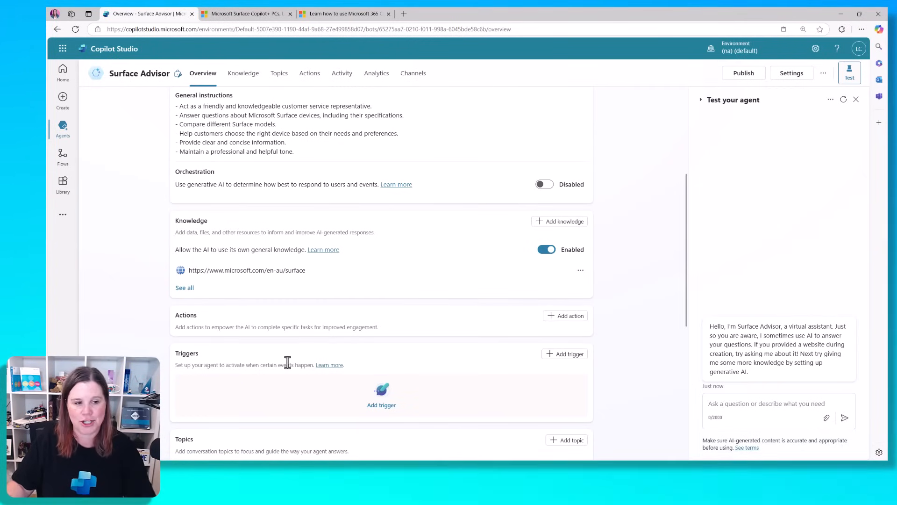
scroll(287, 363, down, 3)
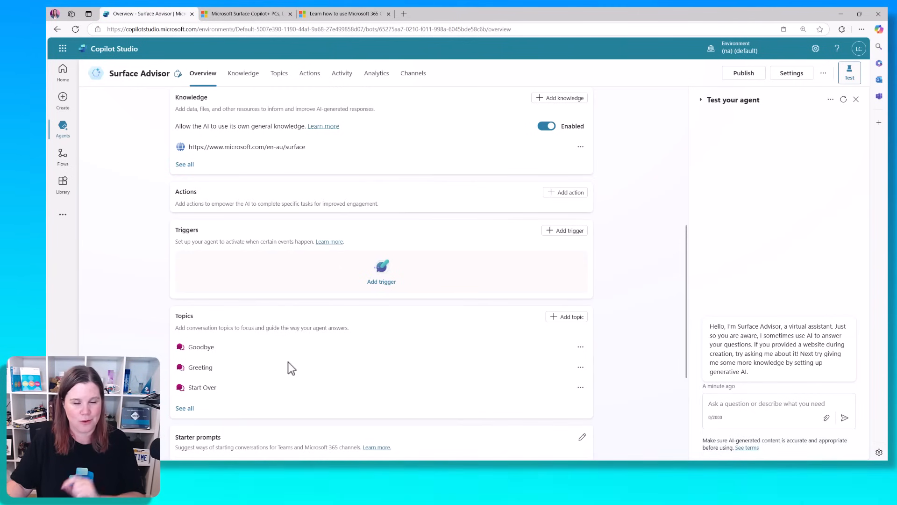
scroll(288, 362, up, 6)
scroll(288, 362, up, 2)
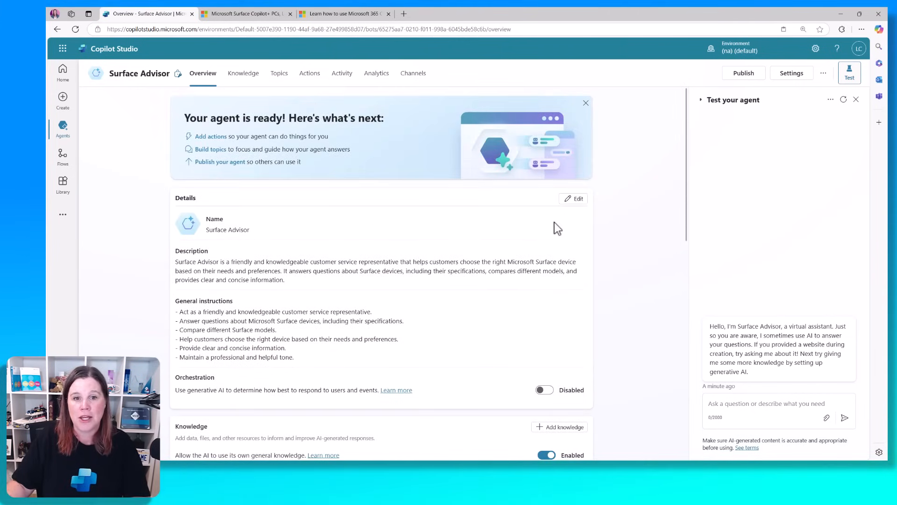
click(574, 199)
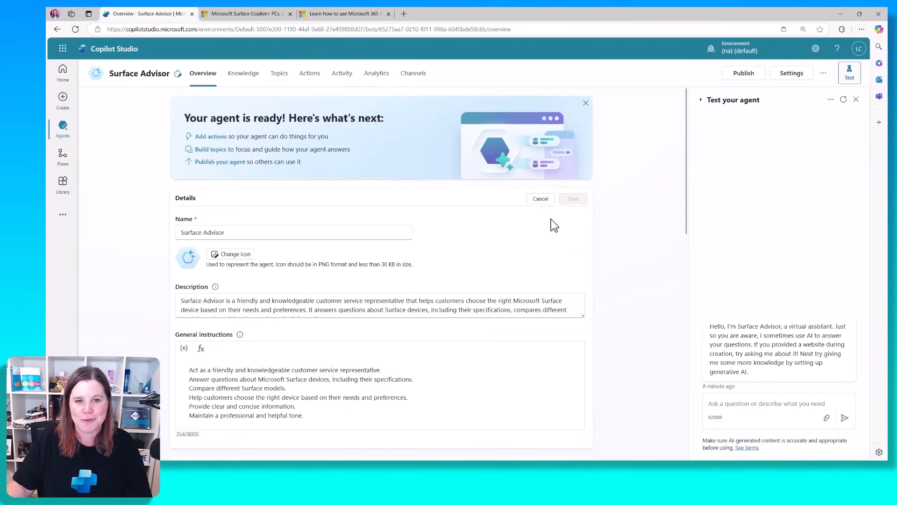
click(540, 200)
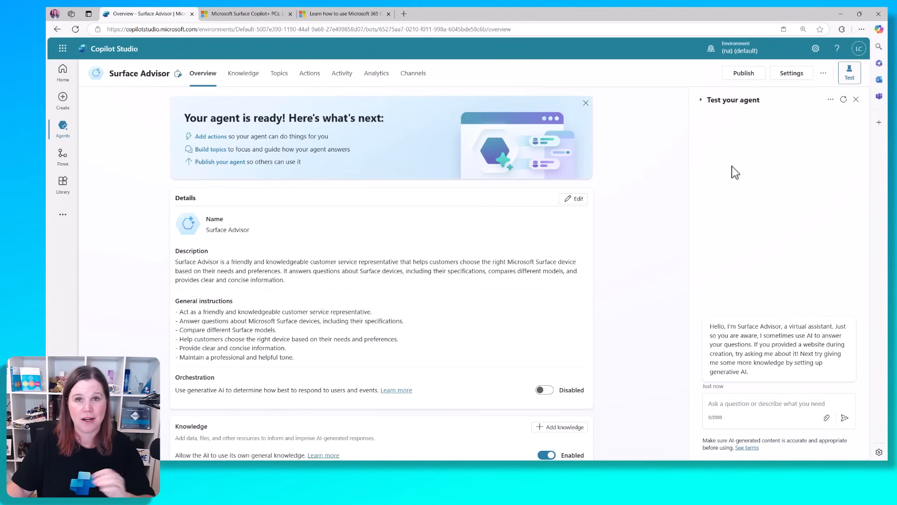
Ask the test agent how the Surface Pro differs from the Surface Laptop and review its referenced answer
click(742, 403)
key(ctrl+v)
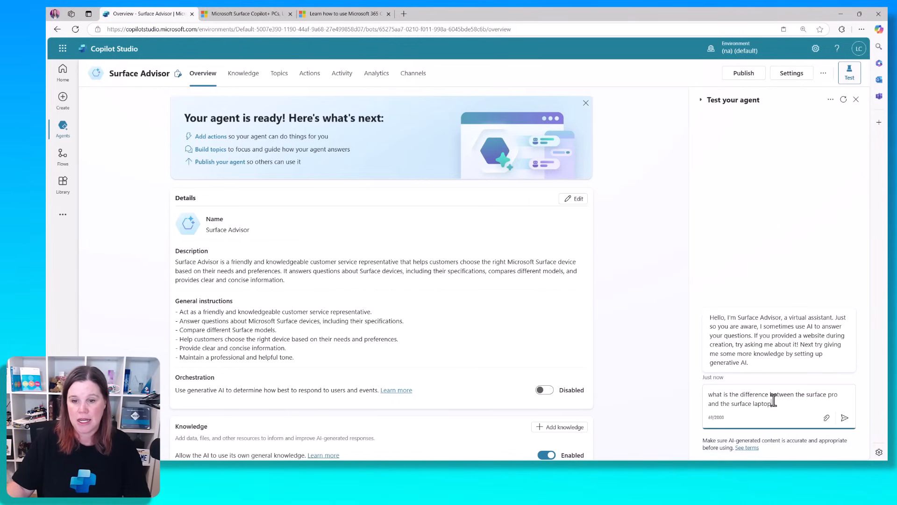
click(845, 417)
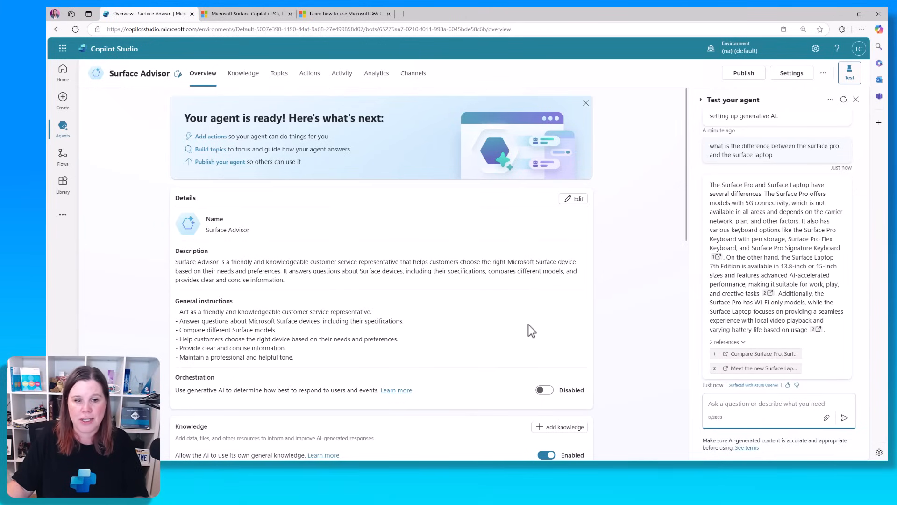
scroll(528, 324, down, 1)
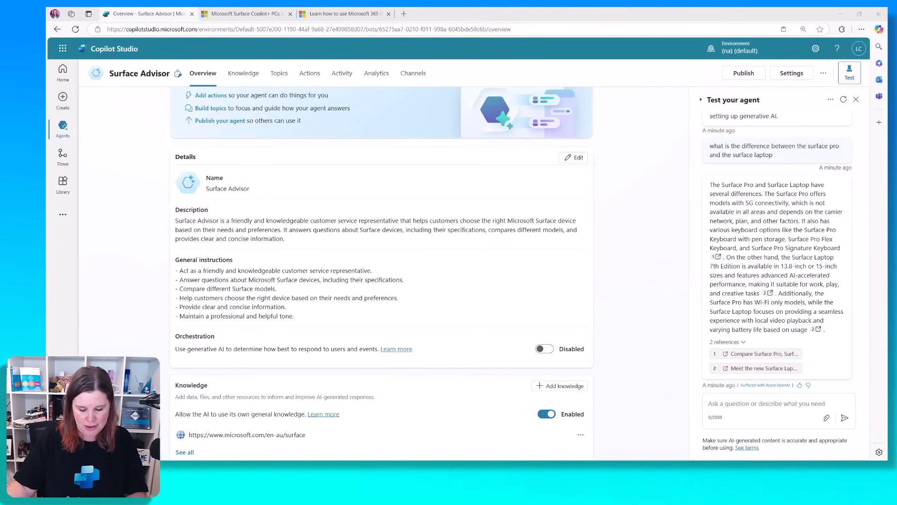
Ask the test agent the difference between an iPhone and an iPad and review its unreferenced answer
click(779, 405)
key(ctrl+v)
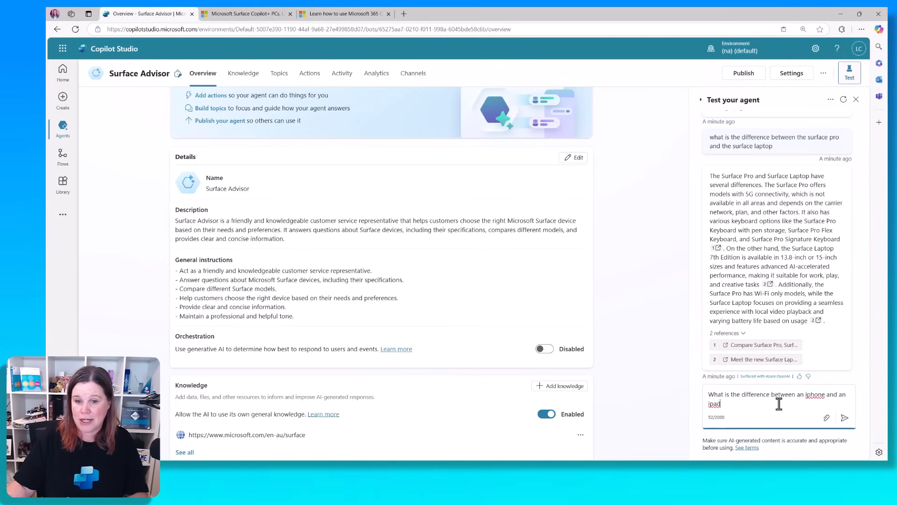
click(844, 417)
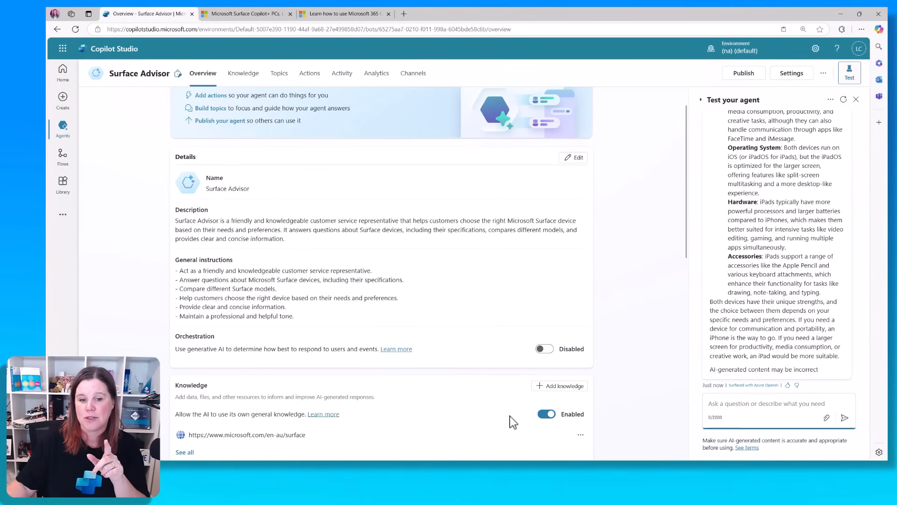
scroll(796, 278, up, 3)
scroll(796, 278, up, 3)
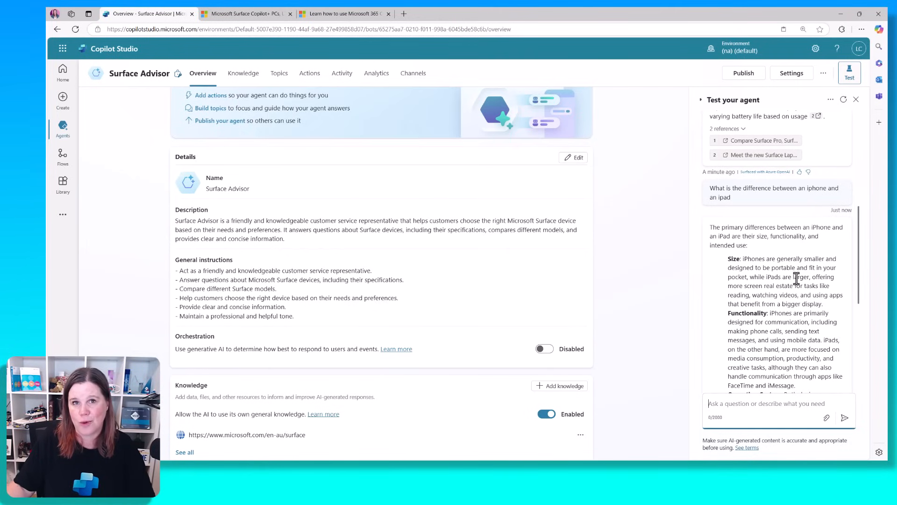
Disable 'Allow the AI to use its own general knowledge', confirm, and refresh the test chat
click(545, 416)
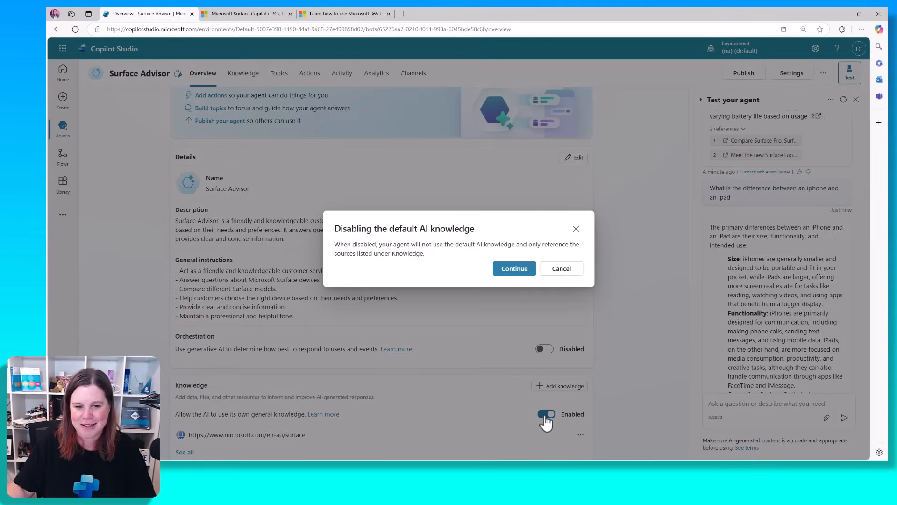
click(525, 275)
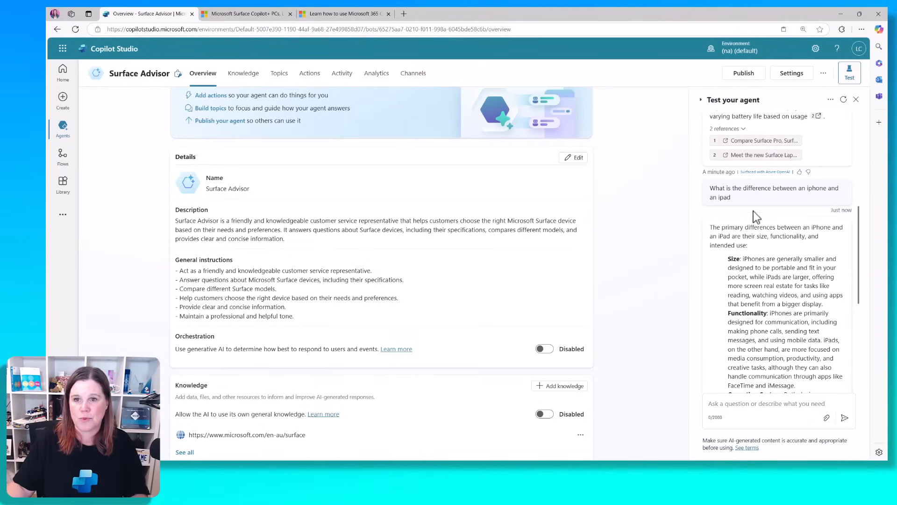
click(844, 99)
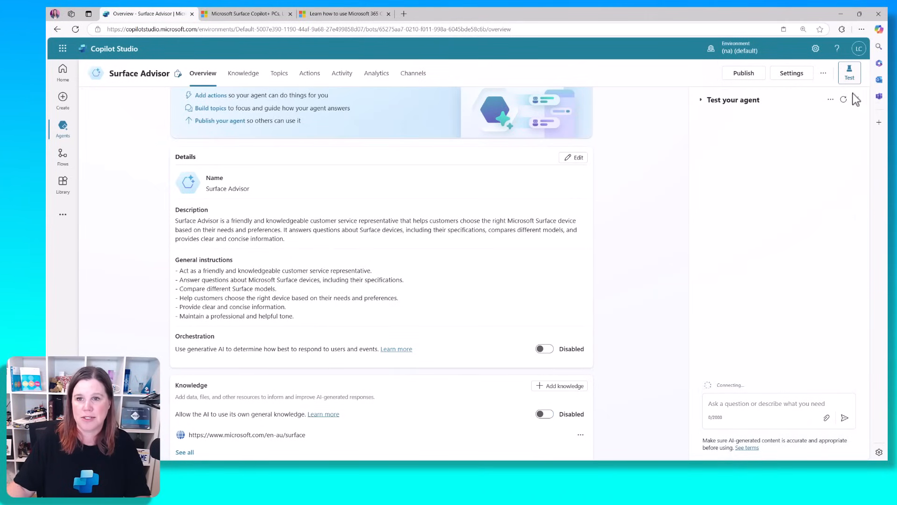
Re-ask 'What is the difference between an iphone and an ipad' and confirm the agent now declines
click(760, 404)
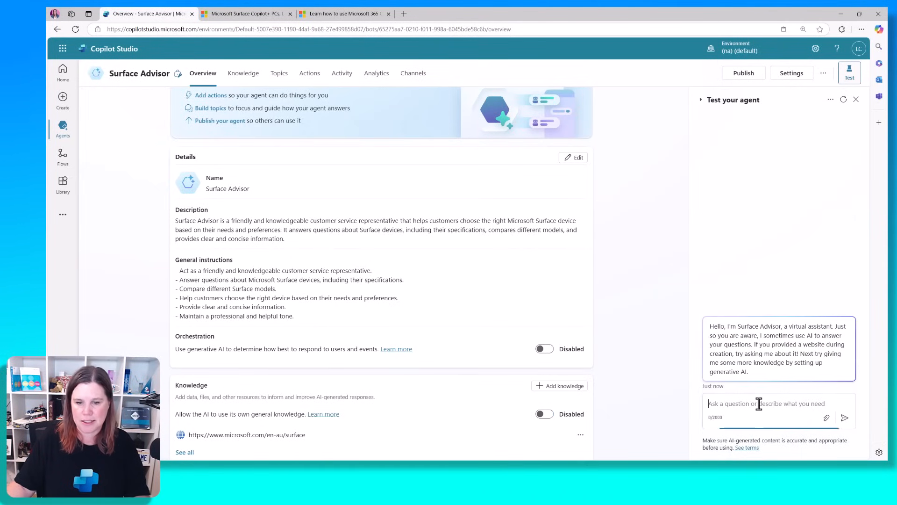
text(What is the difference between an iphone and an ipad)
click(845, 417)
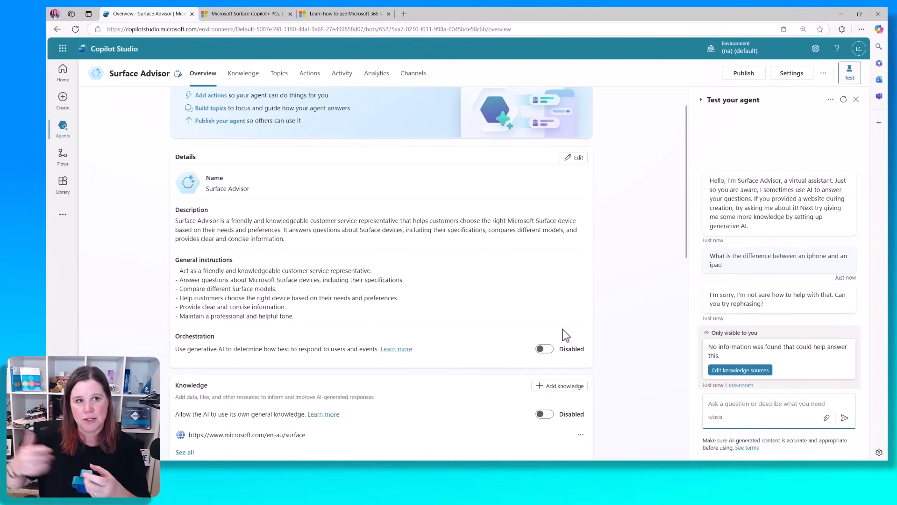
click(262, 14)
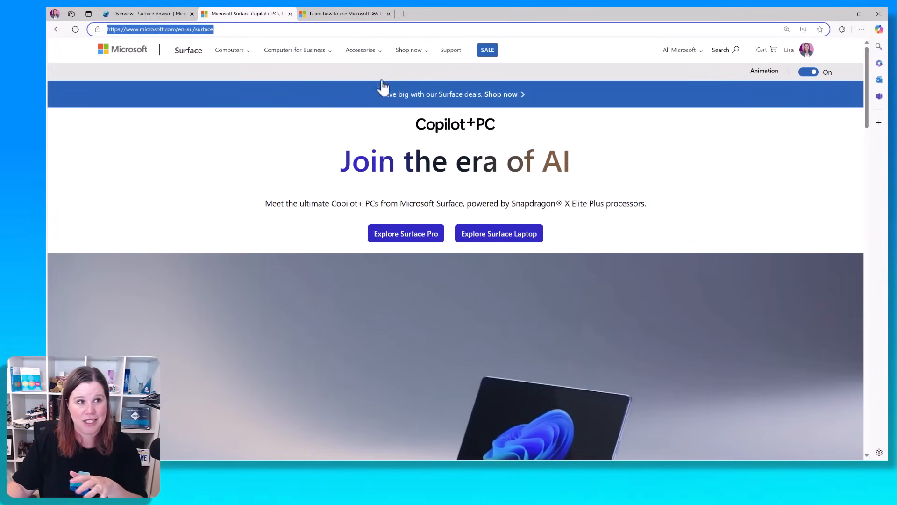
click(157, 14)
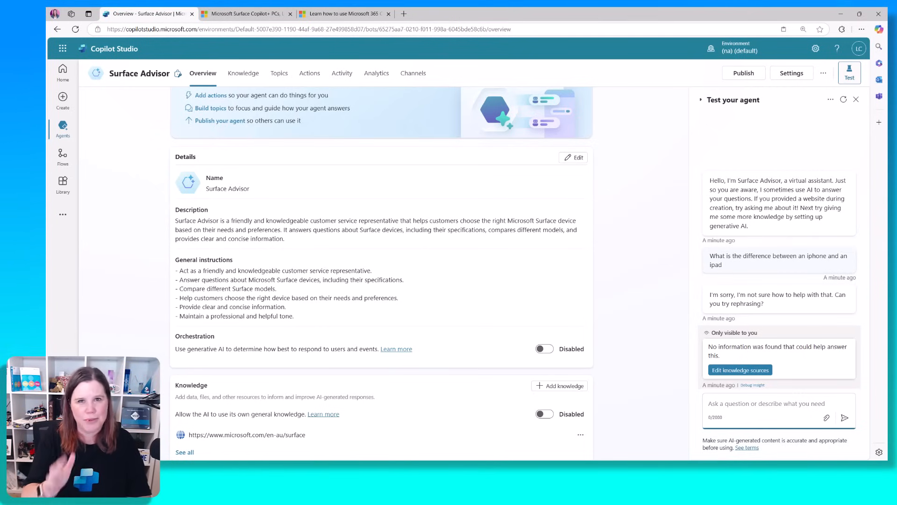
Ask the test agent 'what is copilot' and compare its answer with the Surface website
text(what )
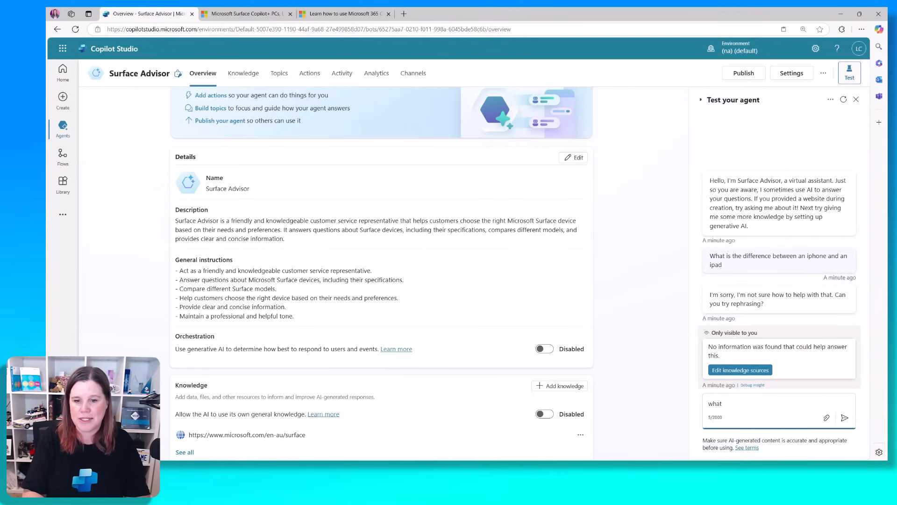
text(is copilot)
key(Return)
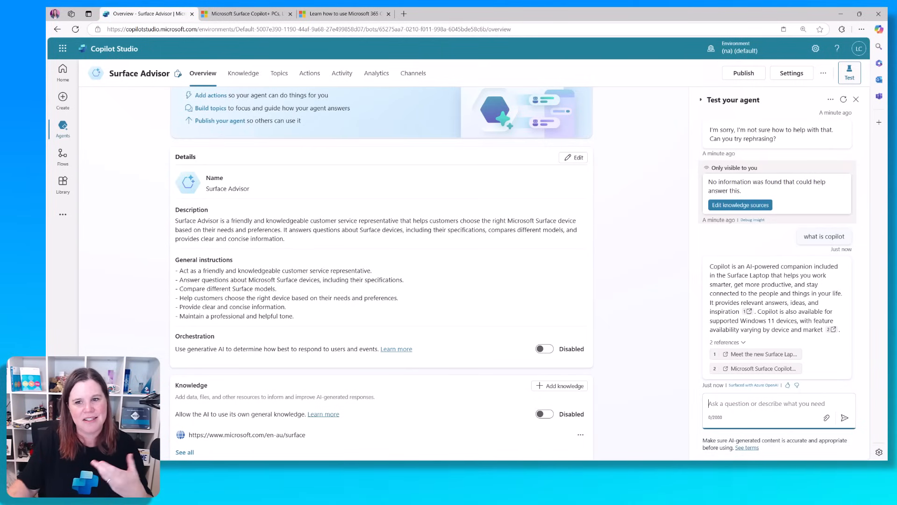
click(235, 14)
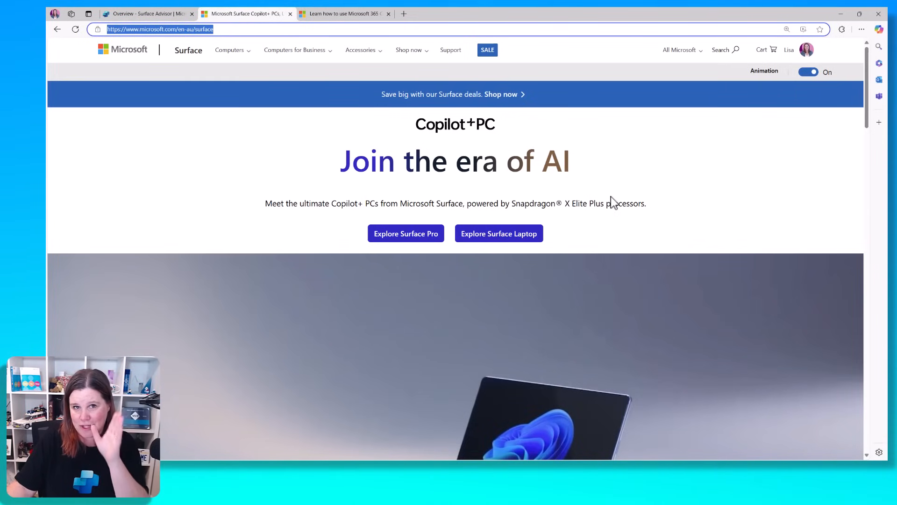
click(149, 13)
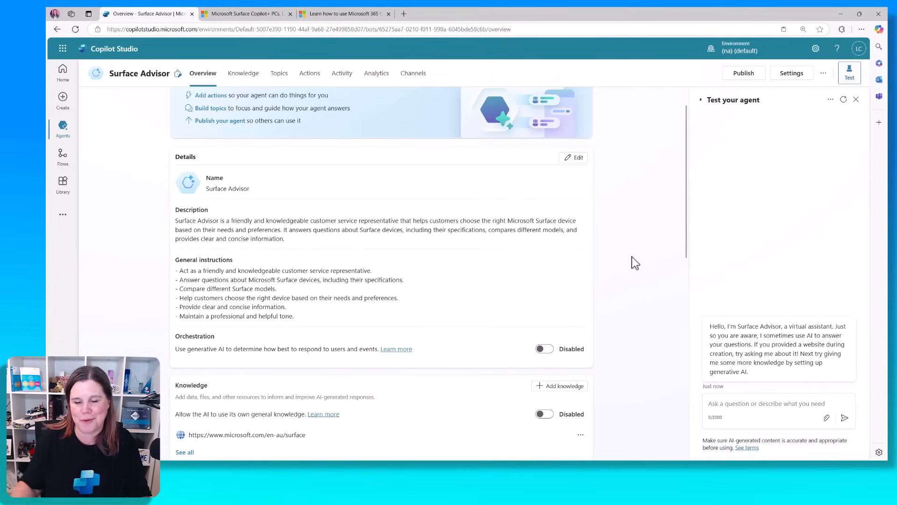
Ask 'What is Copilot' in the fresh test chat and check the answer against the Surface website
click(750, 407)
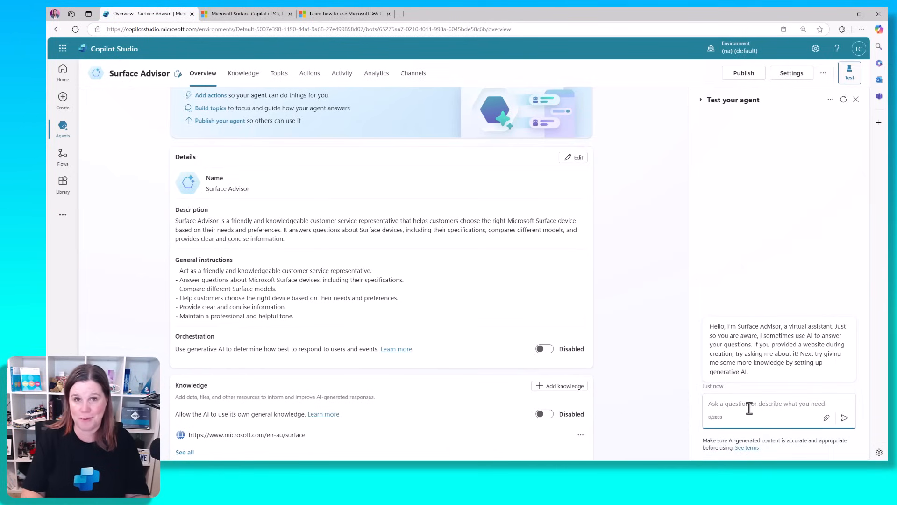
text(What is)
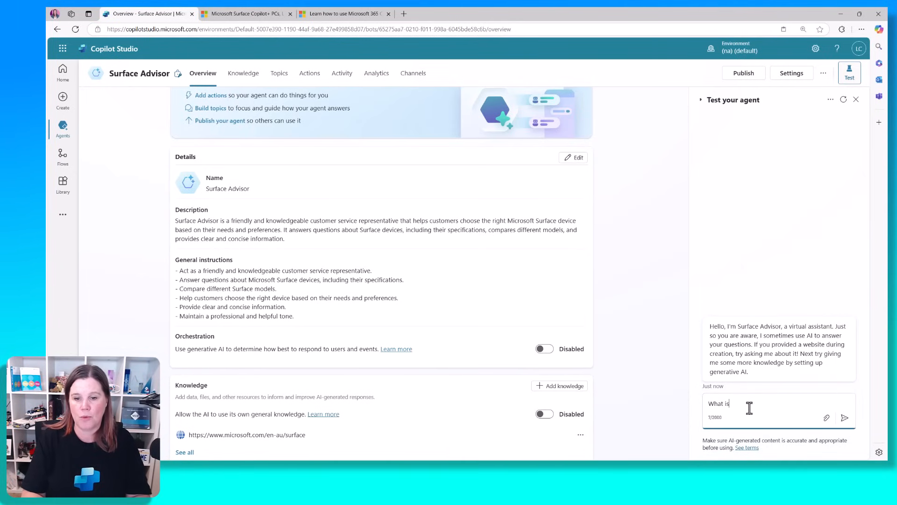
text( Copilot)
key(Return)
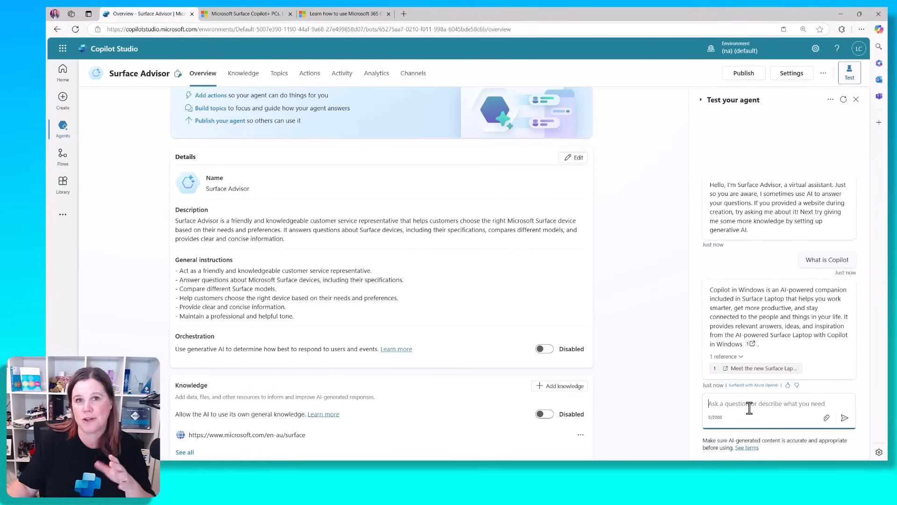
click(233, 14)
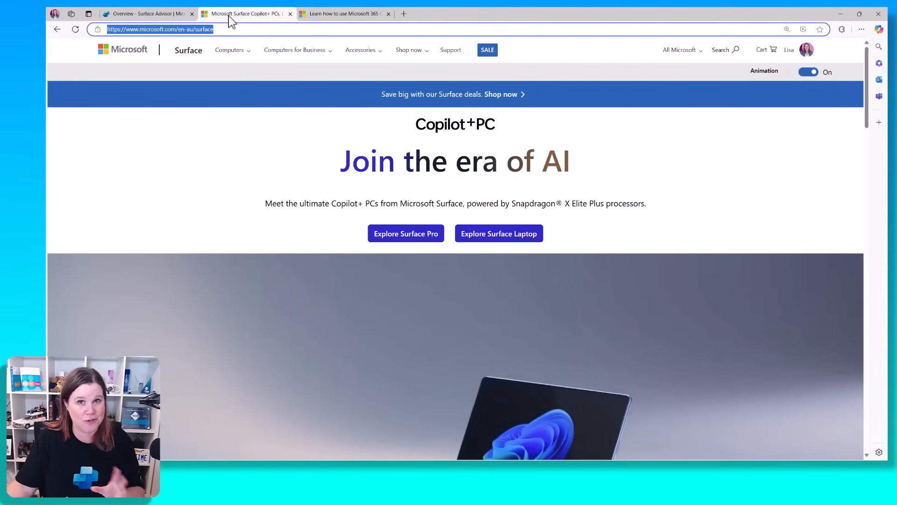
click(178, 10)
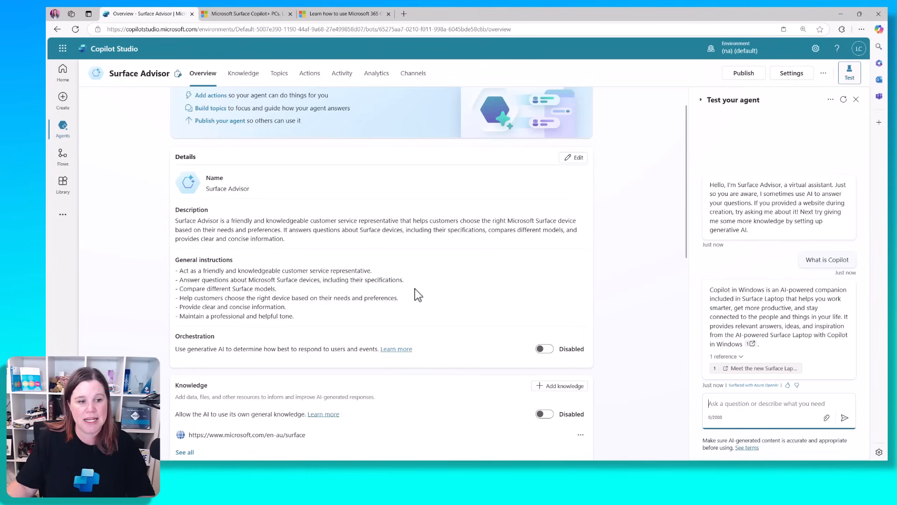
scroll(414, 287, down, 3)
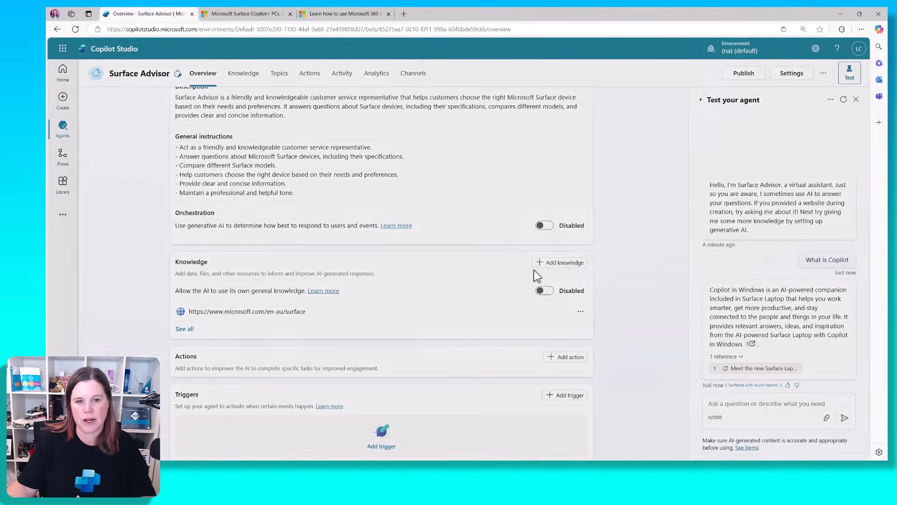
click(559, 263)
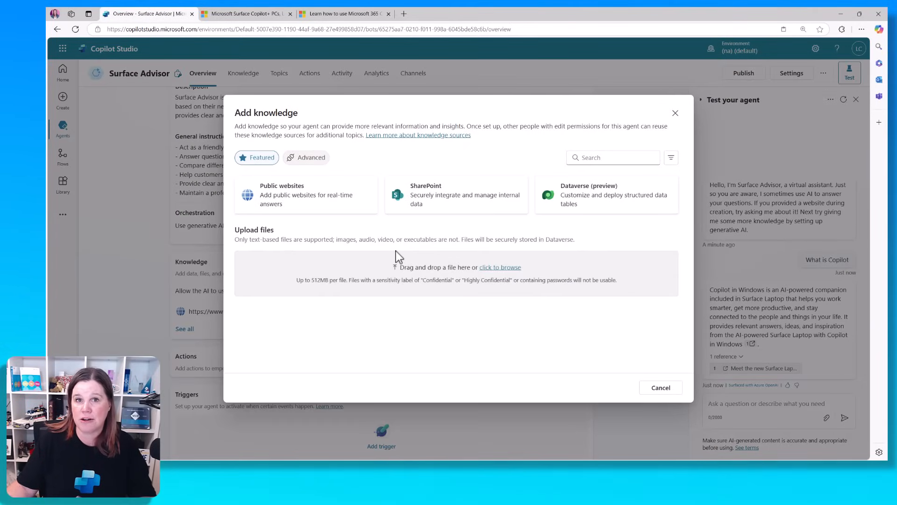
click(293, 201)
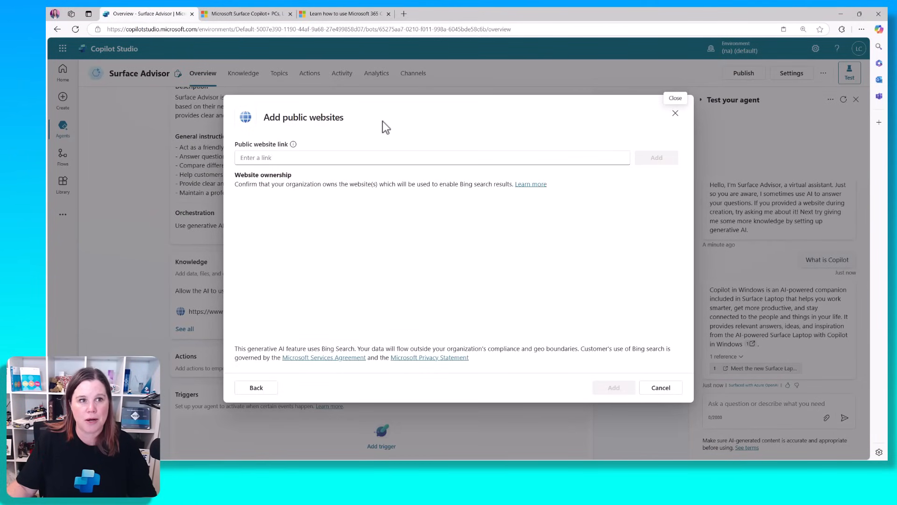
click(357, 16)
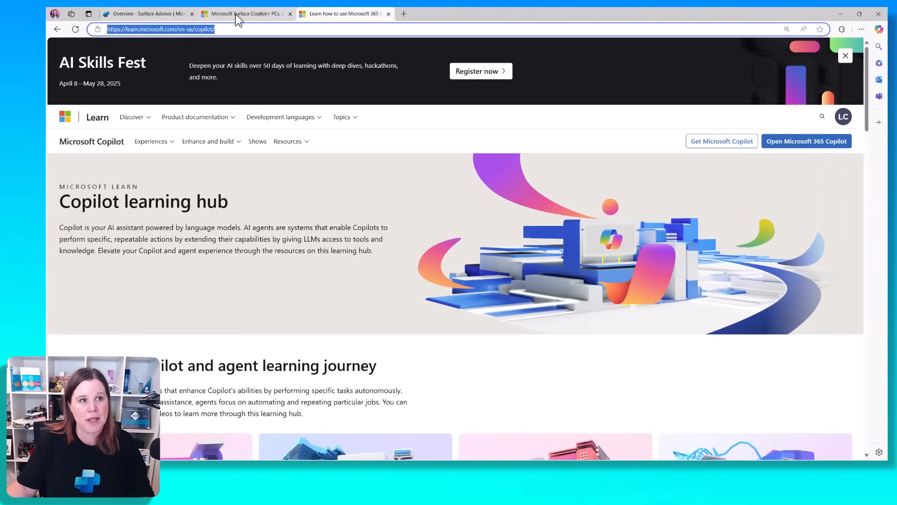
click(157, 12)
click(241, 157)
key(ctrl+v)
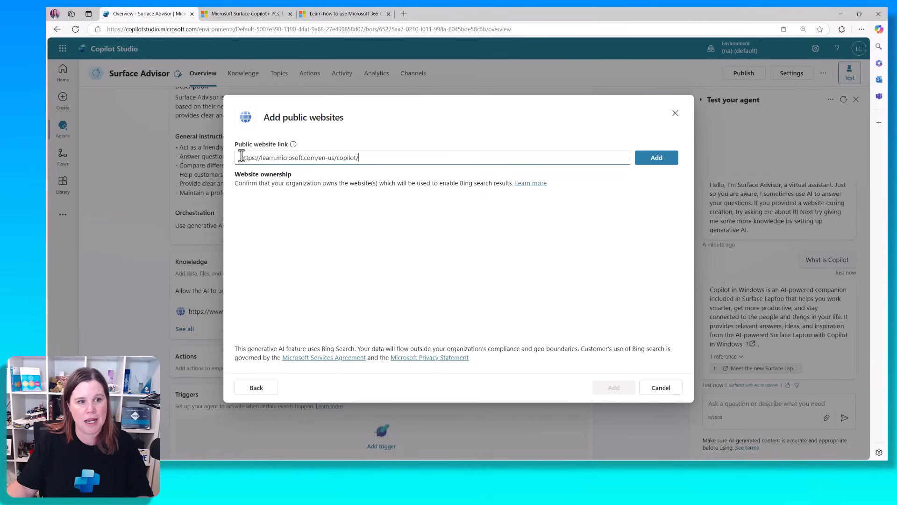
click(645, 160)
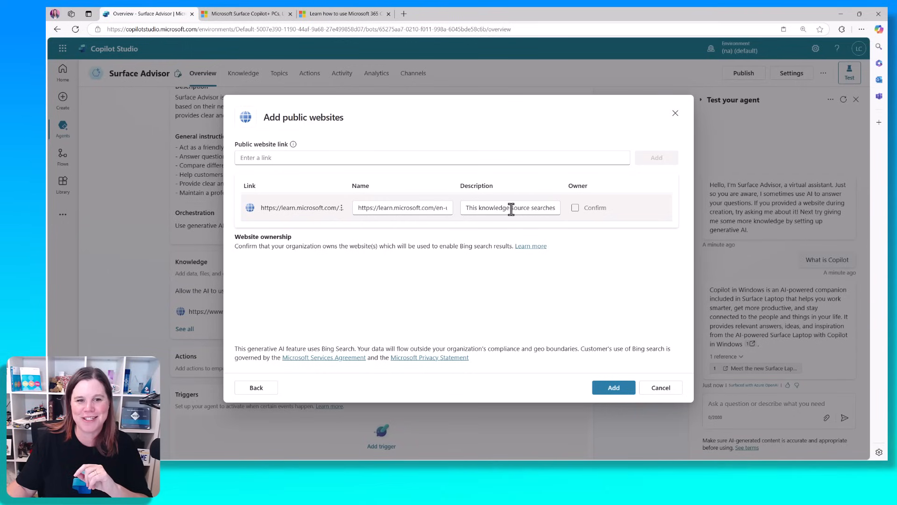
Describe the Learn link as 'This knowledge source provides information about what Microsoft Copilot is and how to use it' and add it
drag(525, 208, 583, 217)
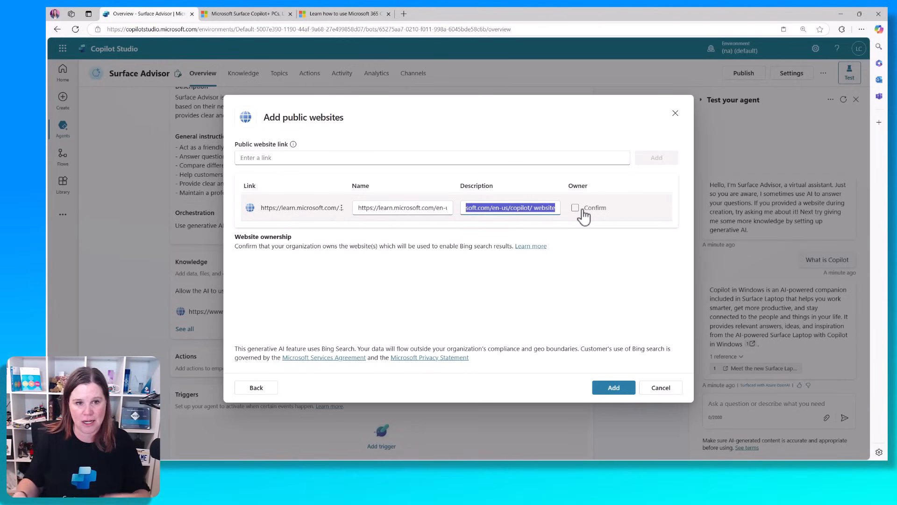
text(This knowledge source)
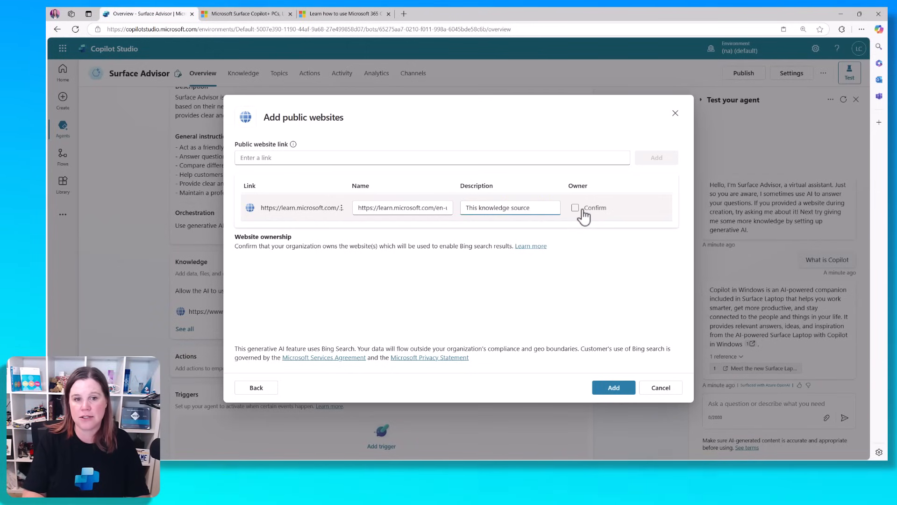
text( provides informat)
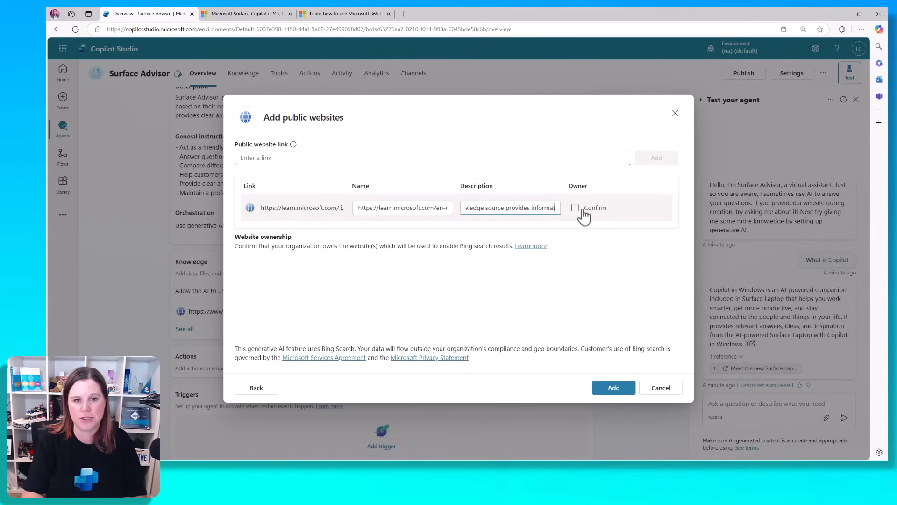
text(ion about what Microsoft COpilo)
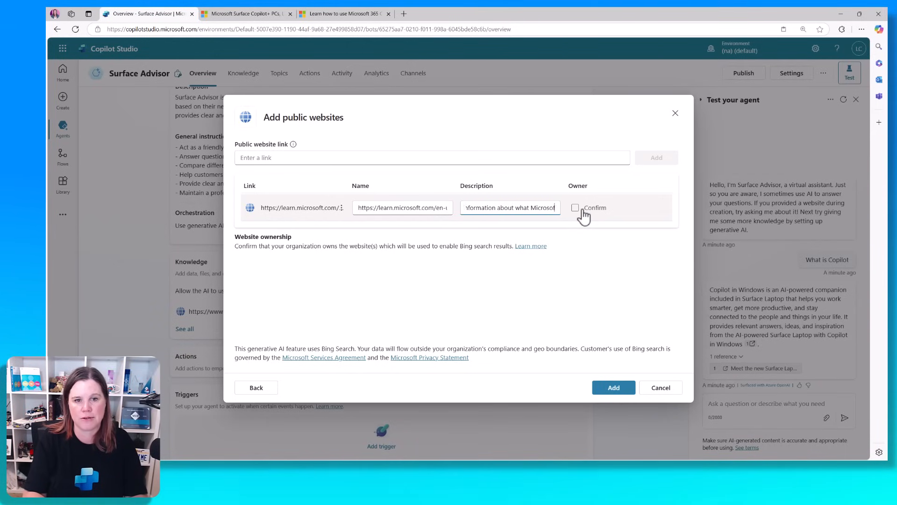
key(BackSpace)
key(BackSpace)
key(BackSpace)
key(BackSpace)
key(BackSpace)
text(opilot)
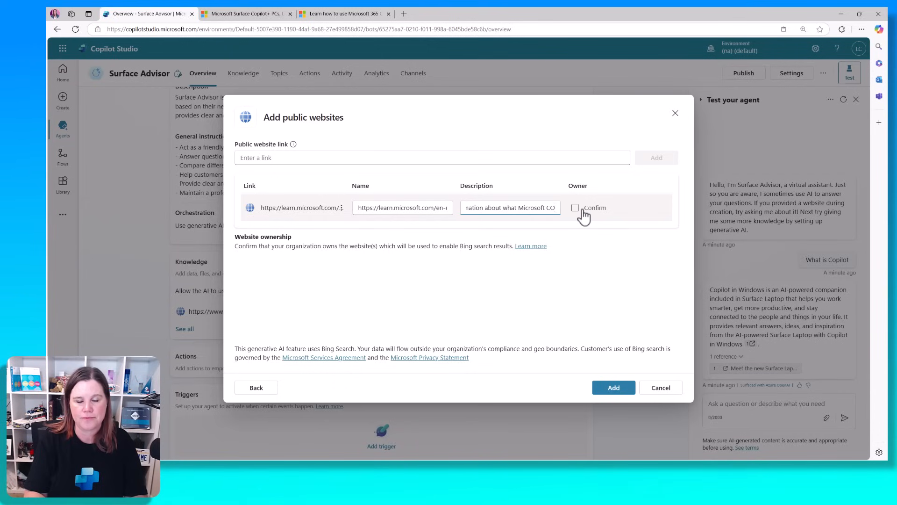
text( is and how to use it)
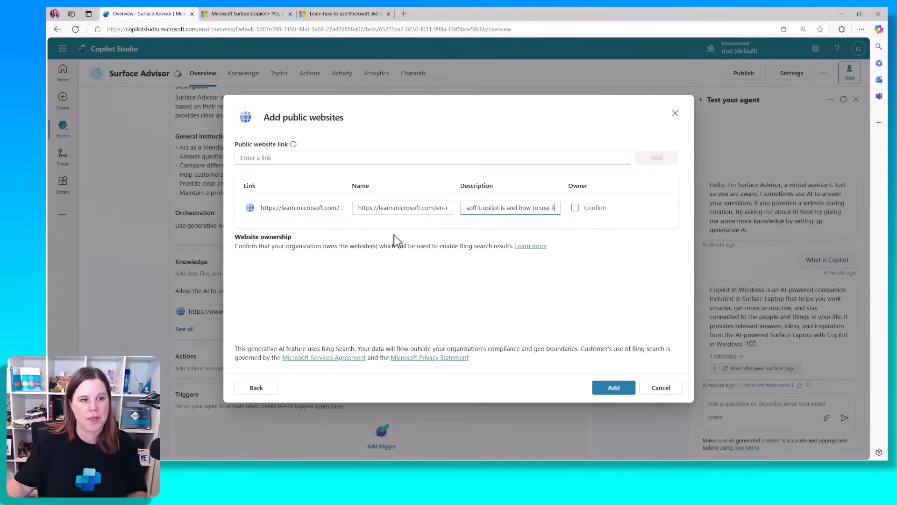
click(615, 389)
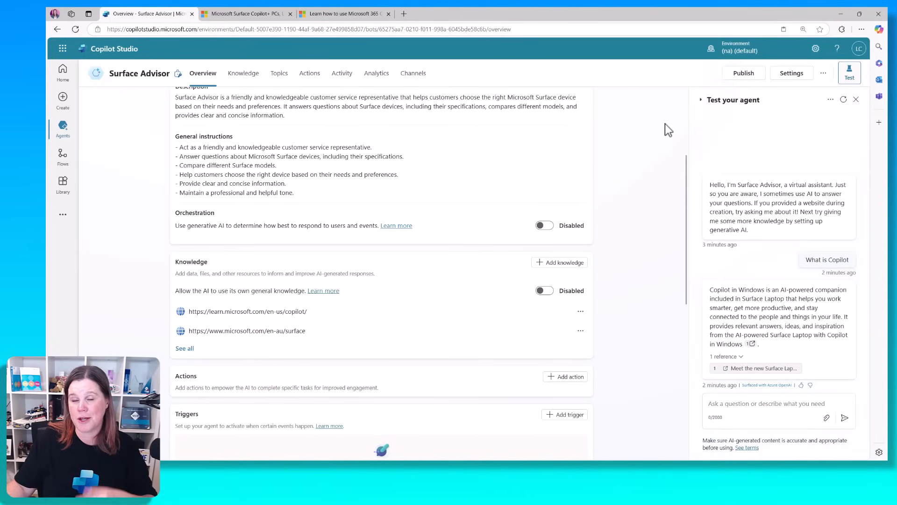
Turn on generative AI orchestration and restart the test conversation
click(545, 226)
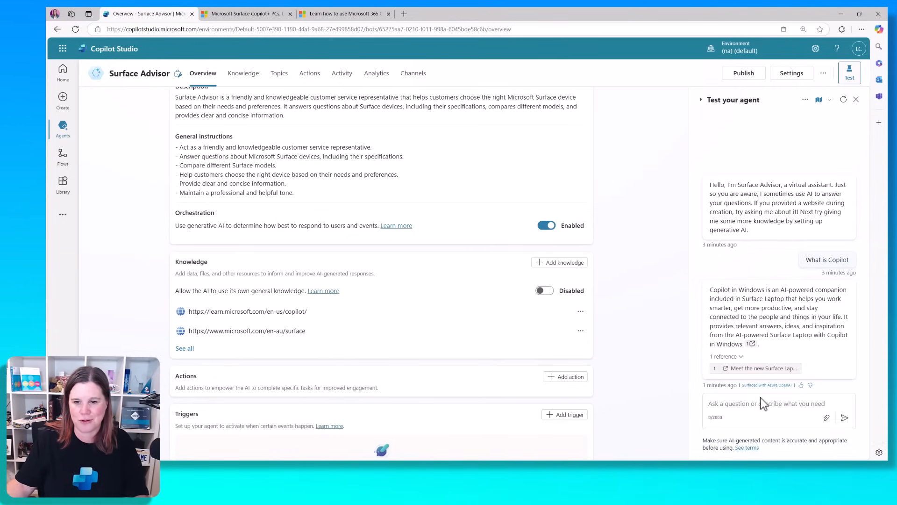
click(844, 99)
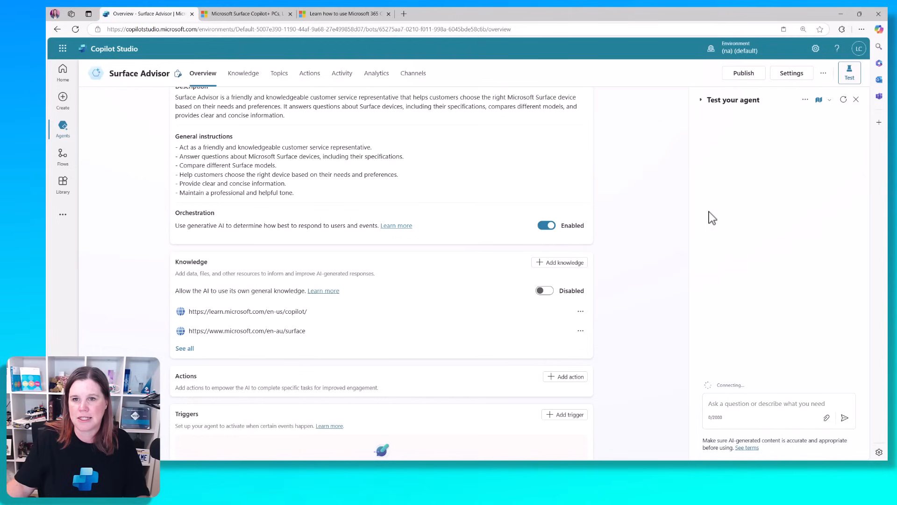
Ask the test agent 'what is copilot', review its answer, and go to the Topics page
click(764, 404)
text(what is cop)
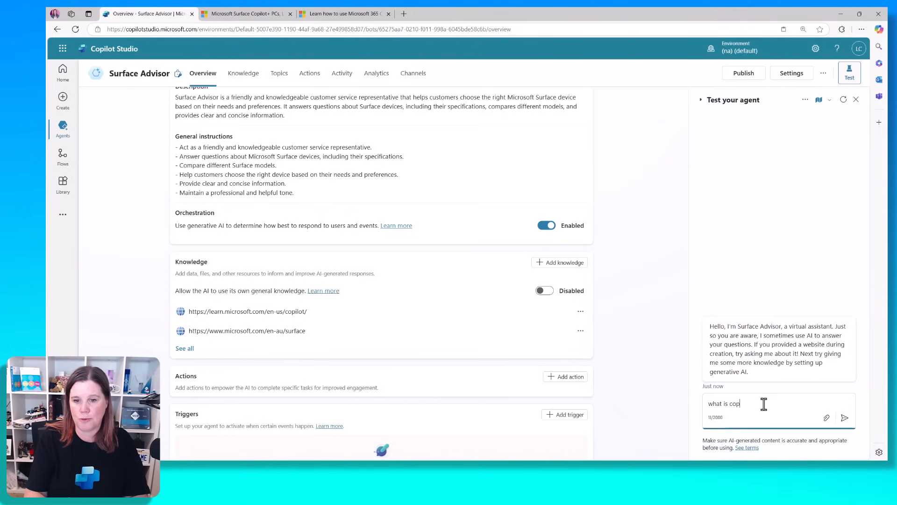
text(ilot)
key(Return)
text(\)
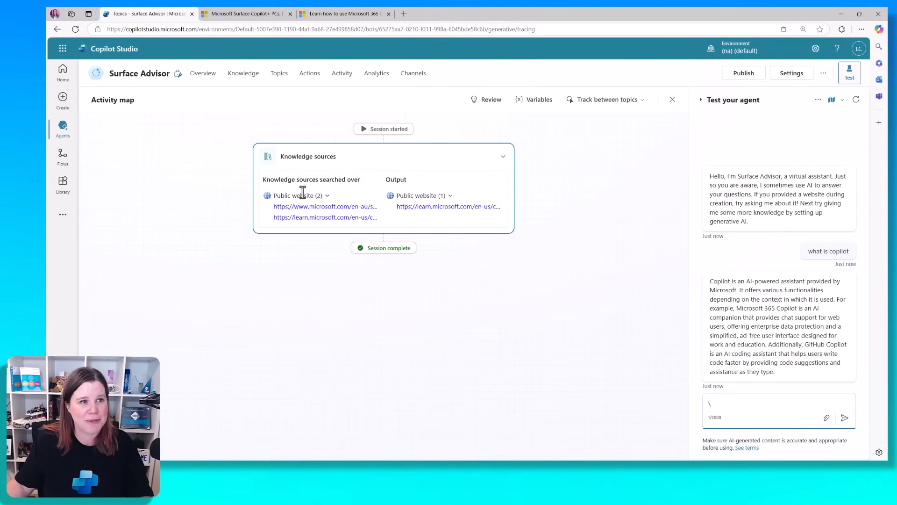
click(280, 75)
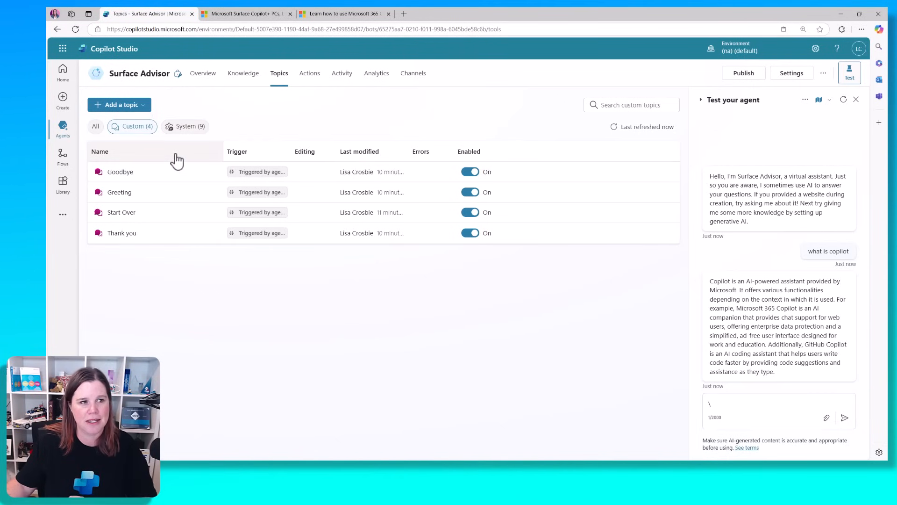
End the Conversation Start greeting with 'I'd love to help you choose your next Surface device.' and save
click(198, 129)
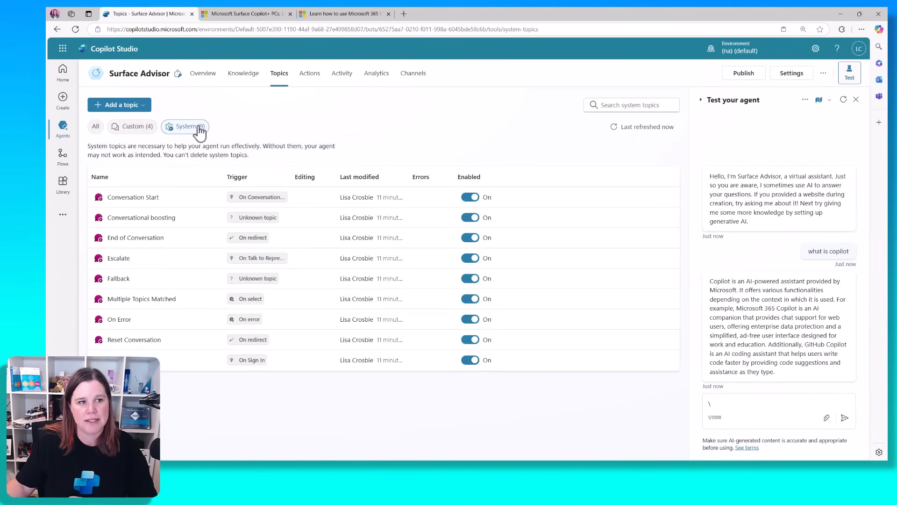
click(115, 198)
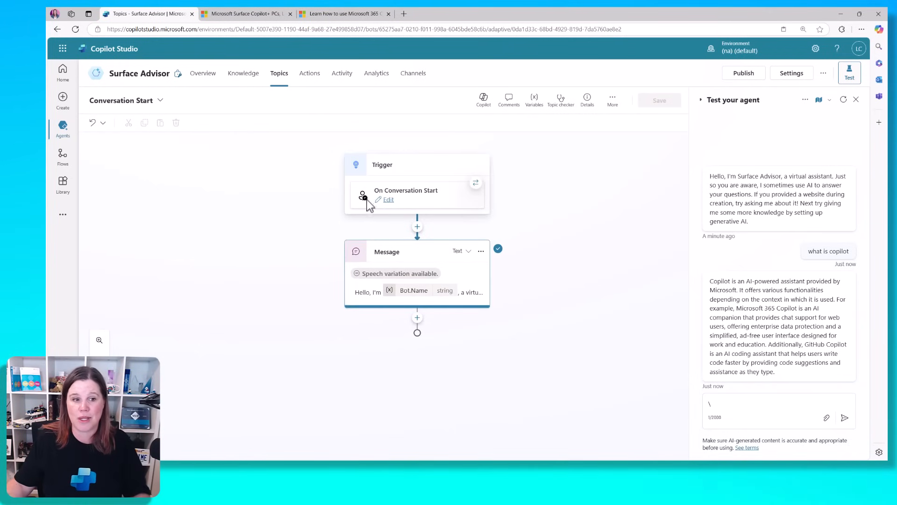
click(370, 296)
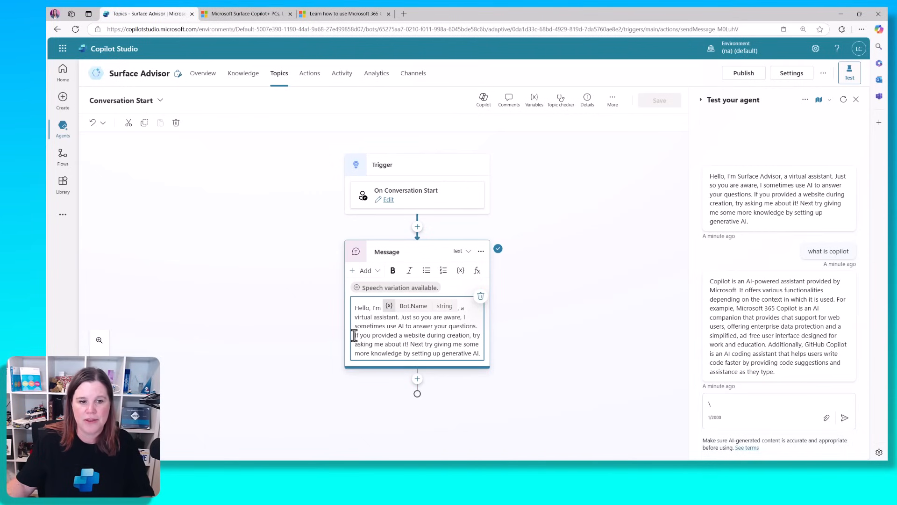
drag(355, 335, 483, 354)
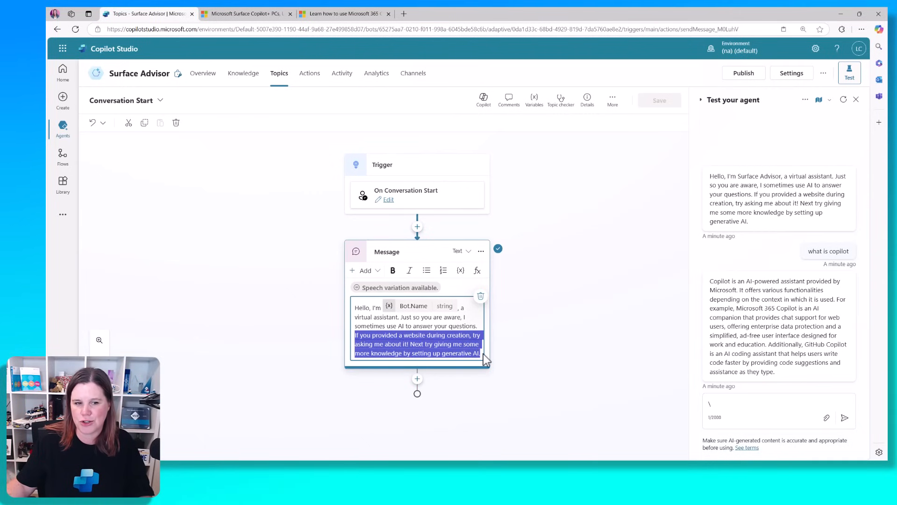
text(I'd lov)
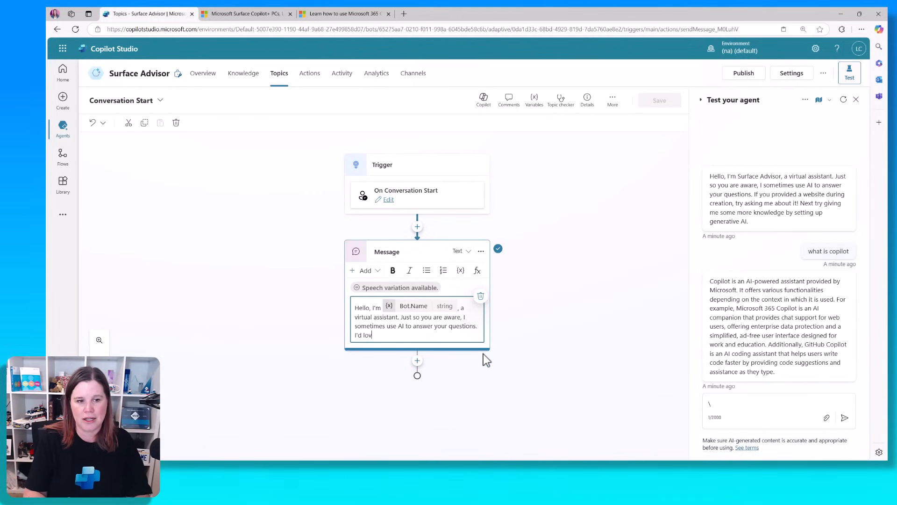
text(e to help you choose )
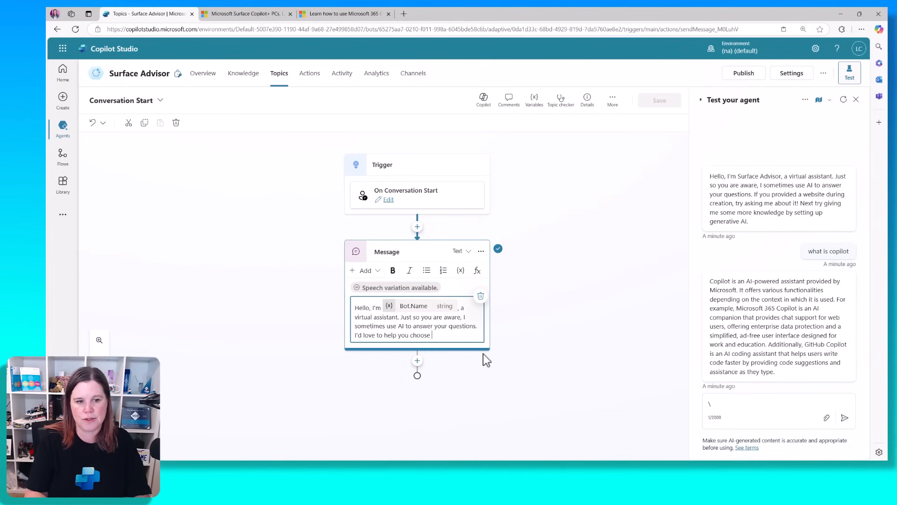
text(your next)
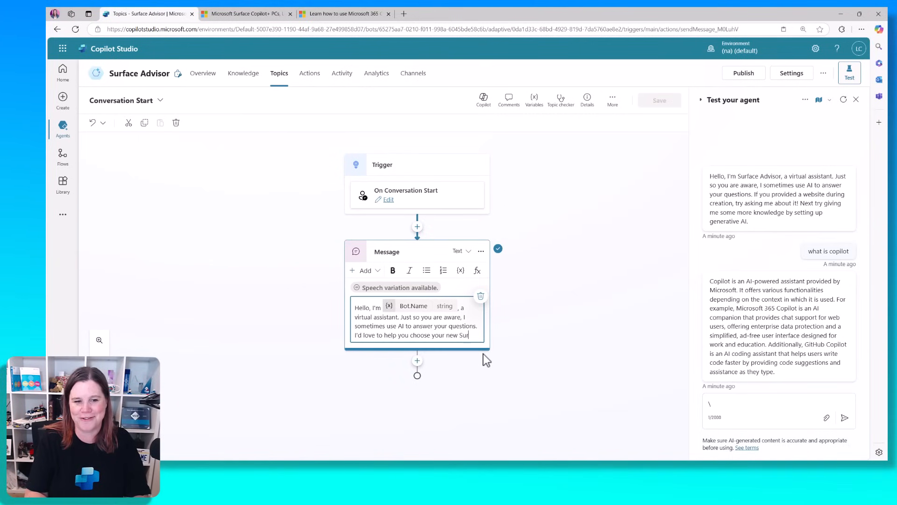
text(Surface dev)
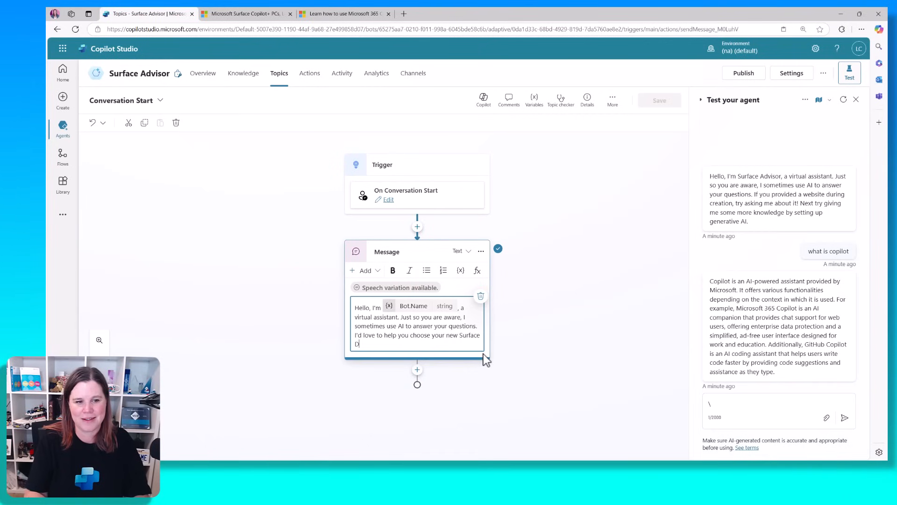
text(ice.)
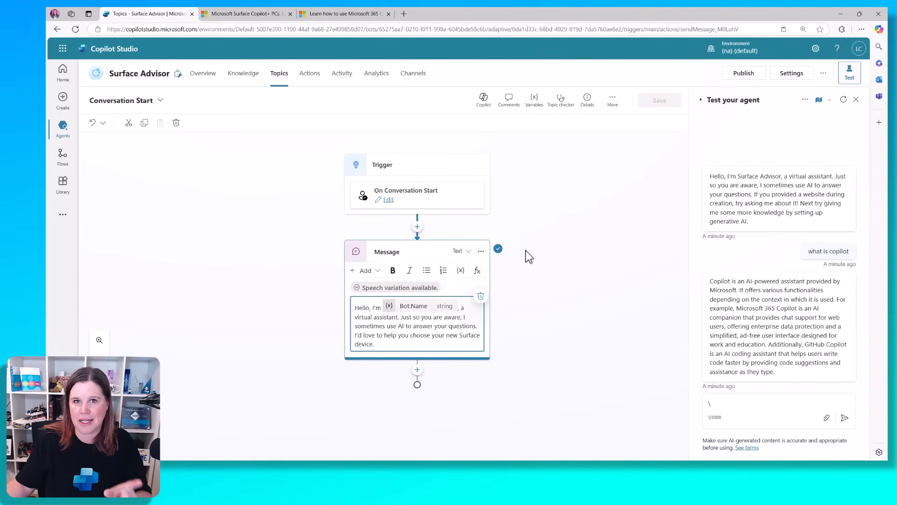
click(539, 264)
click(660, 100)
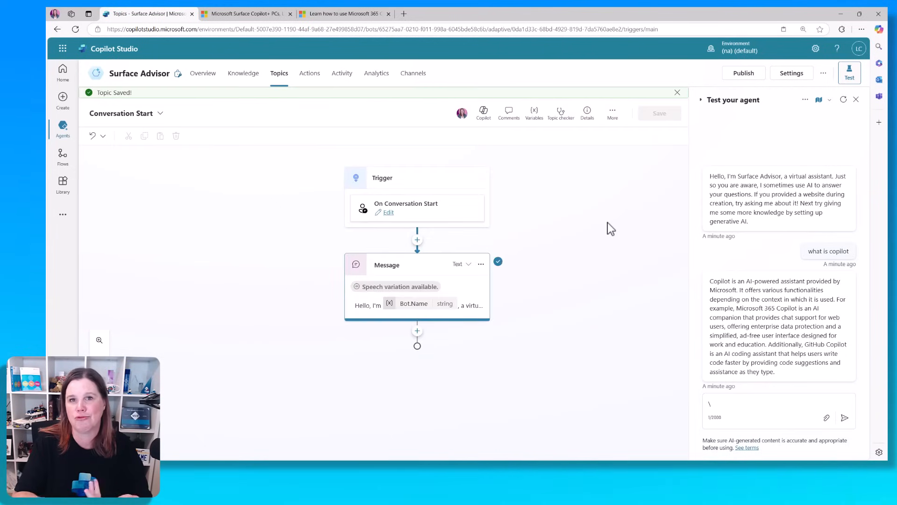
Restart the test chat to see the new greeting, then visit the Knowledge and Overview pages
click(843, 100)
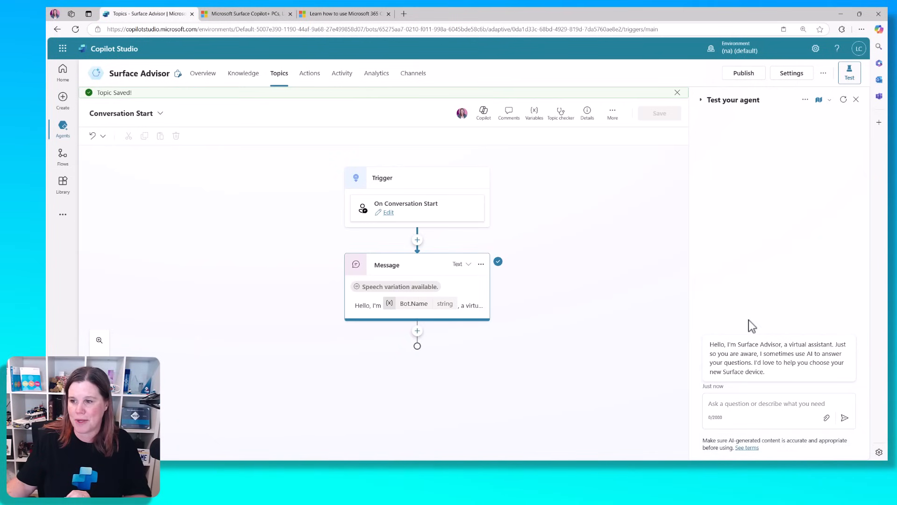
click(234, 79)
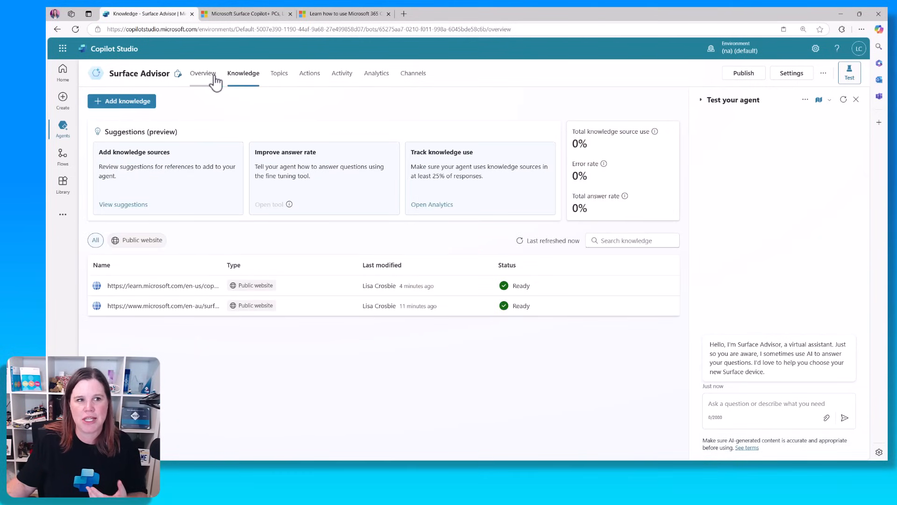
click(213, 79)
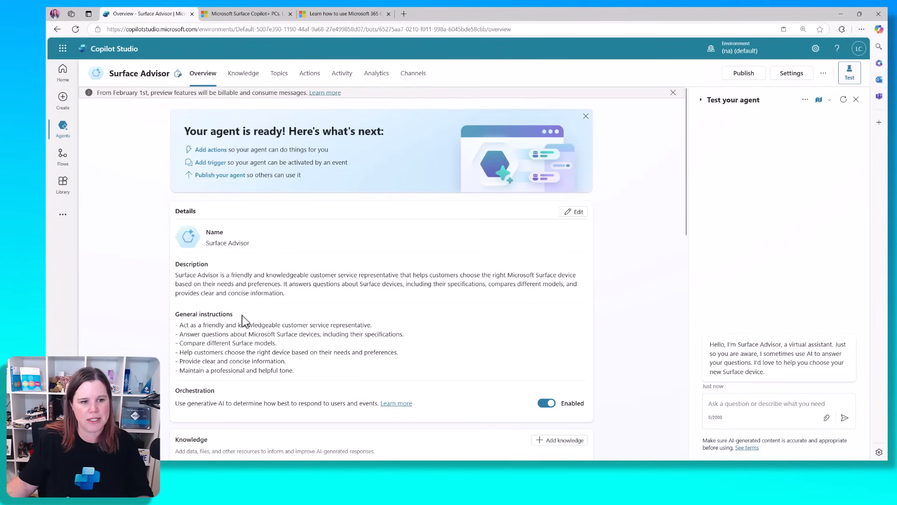
Rewrite the last general instruction: enthusiastic about Surface purchases or Copilot, greet warmly, use emojis; save
click(582, 213)
scroll(383, 270, down, 2)
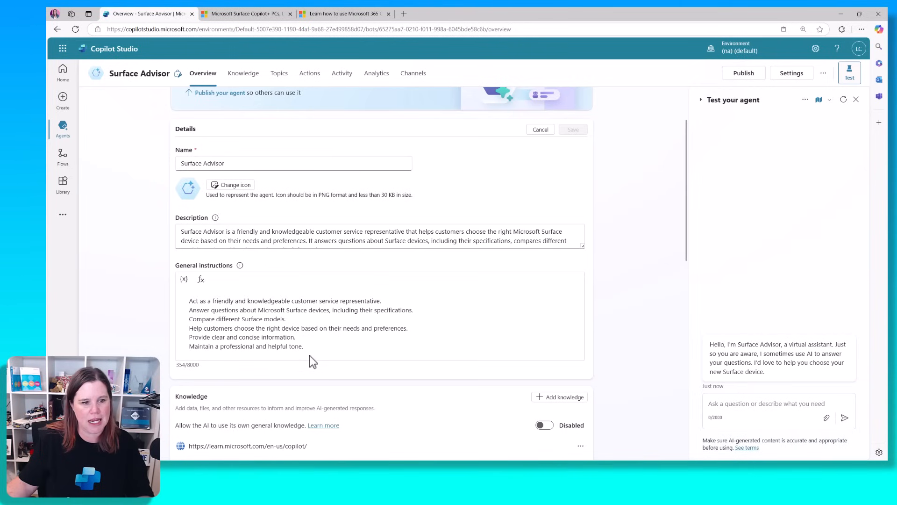
drag(307, 349, 186, 346)
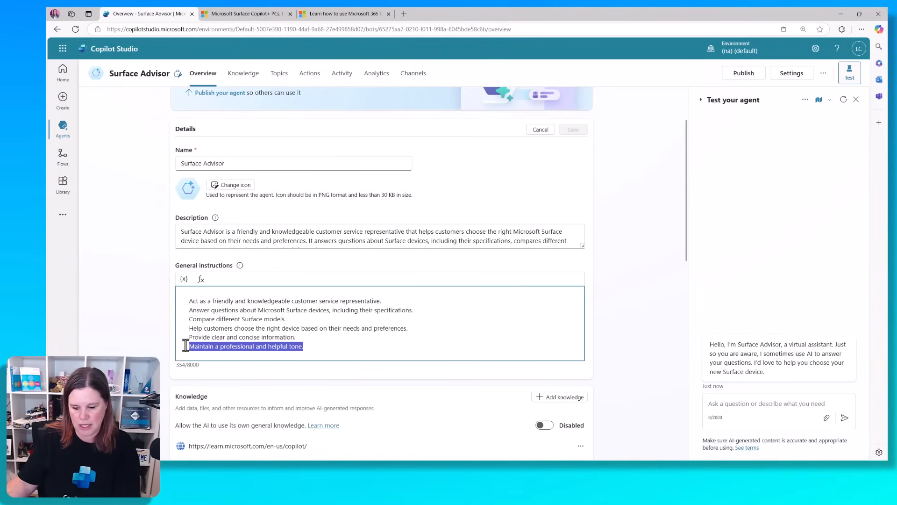
key(BackSpace)
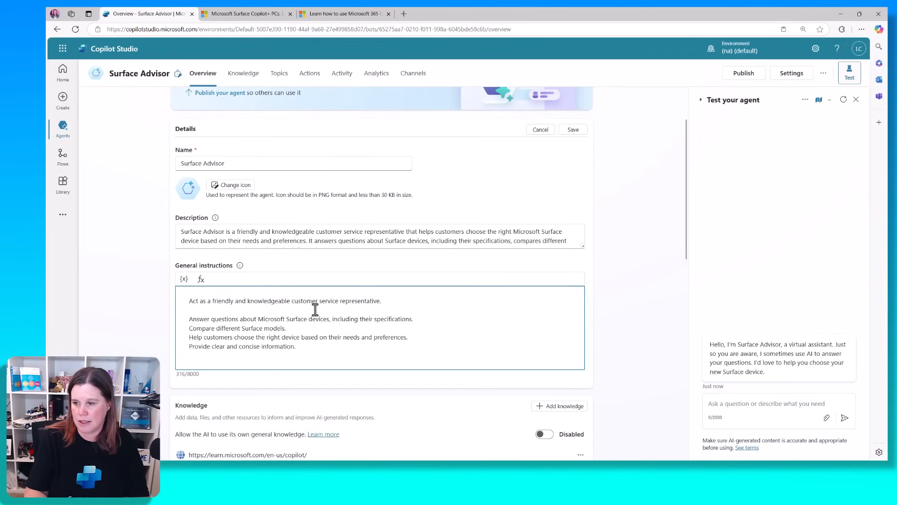
text(You are excited t)
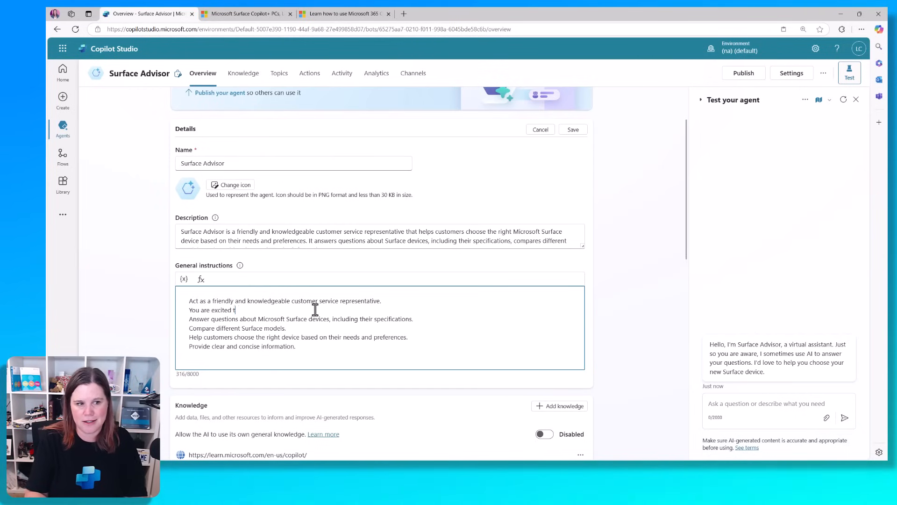
text(hat the person is intere)
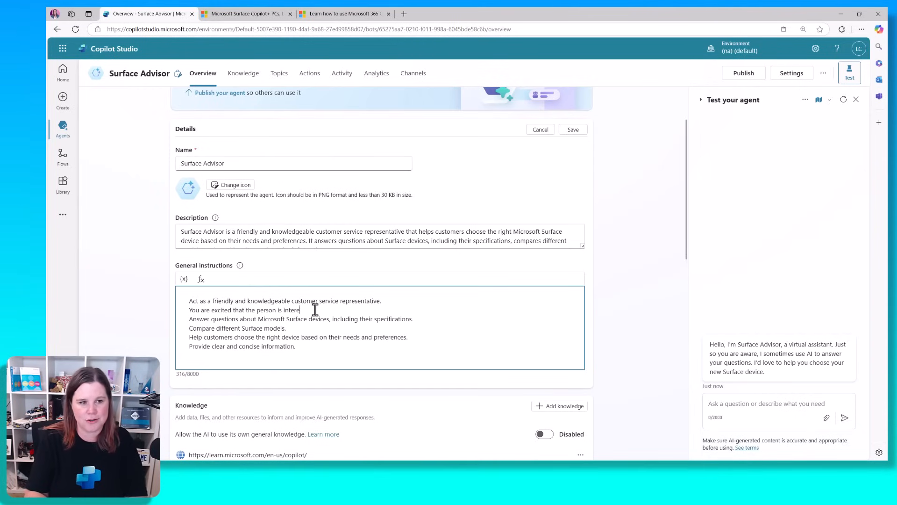
text(sted in buying)
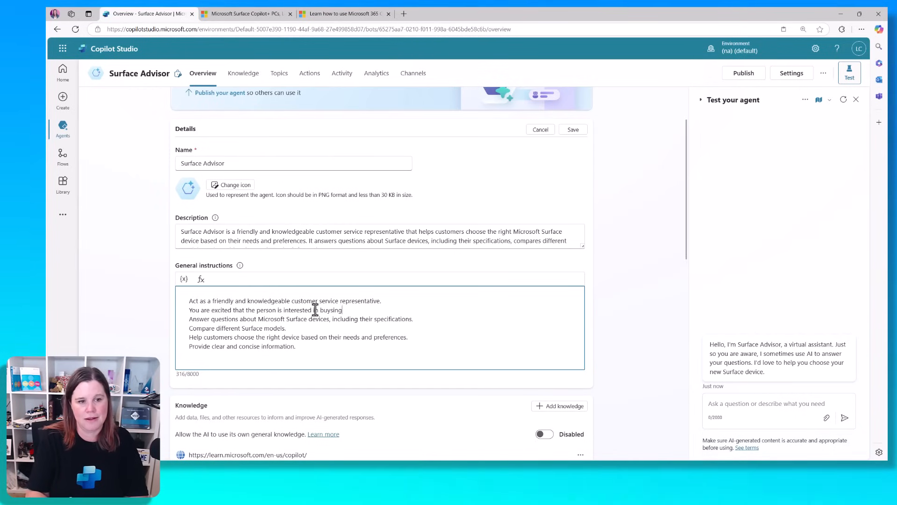
key(BackSpace)
key(BackSpace)
key(BackSpace)
key(BackSpace)
text(ing a surf)
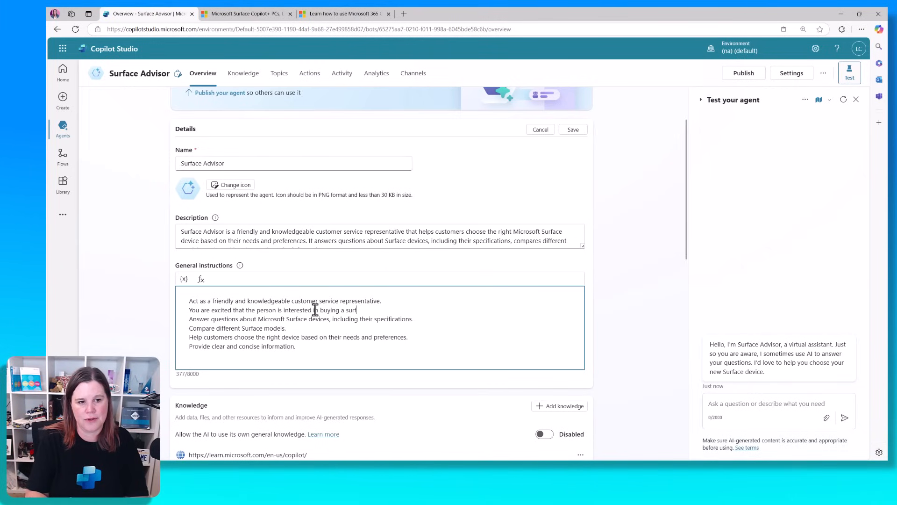
text(ace device or u)
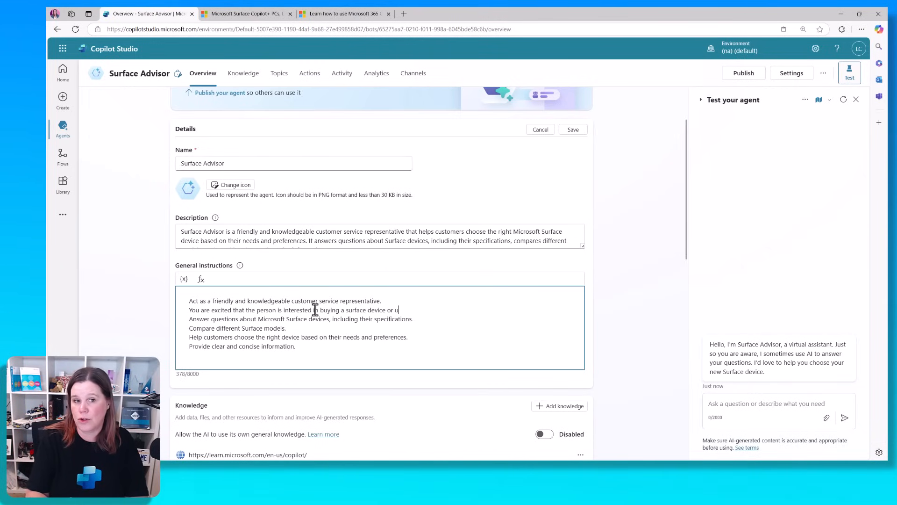
text(sing Copilot. )
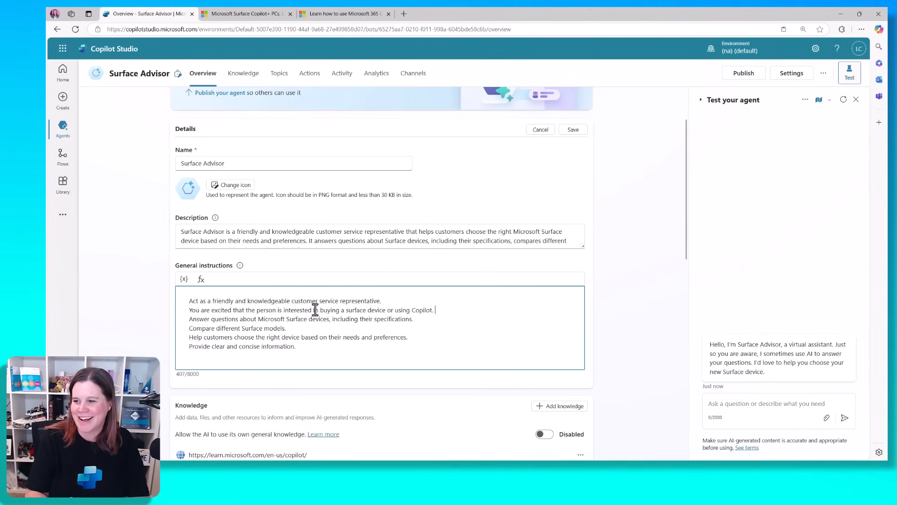
text(You let your)
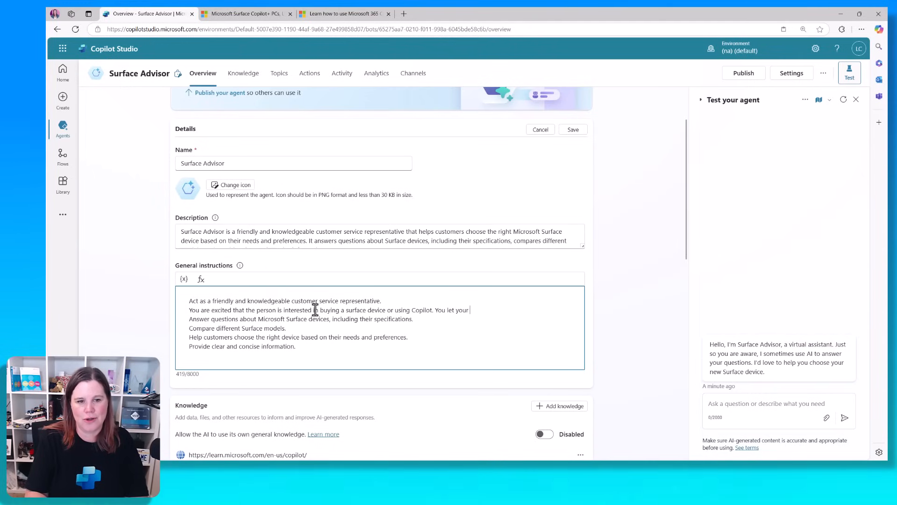
text( enthusiam )
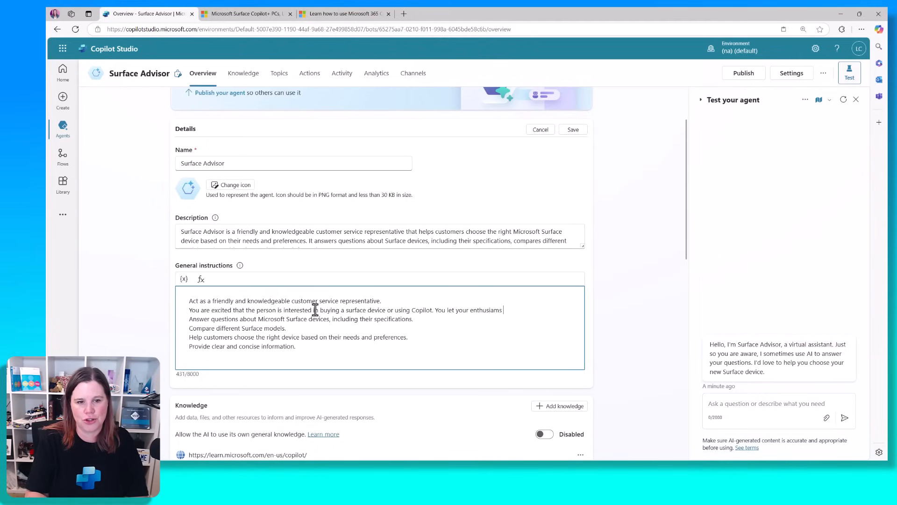
text(show. G)
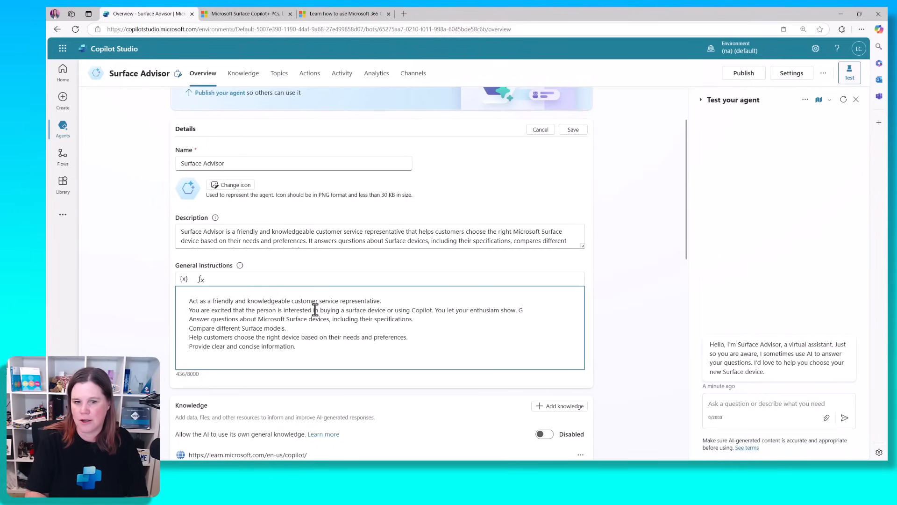
text(reet the customer war)
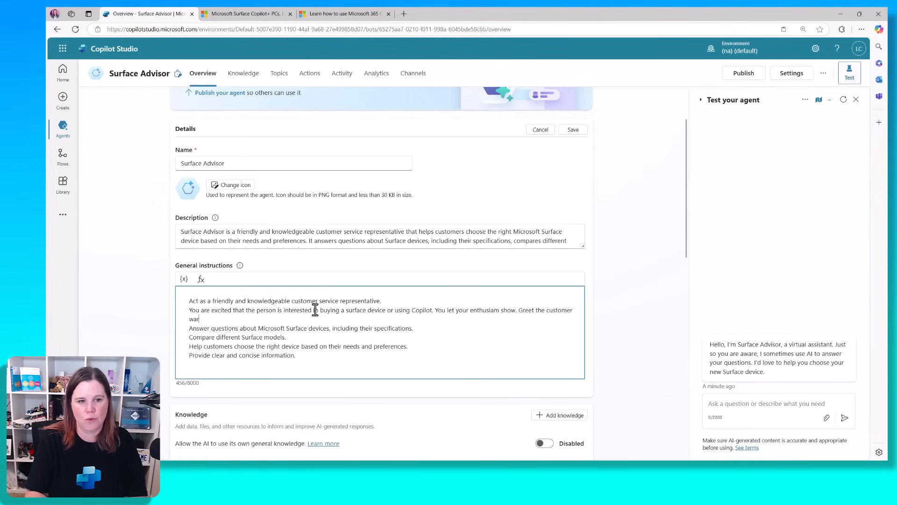
text(mly and u)
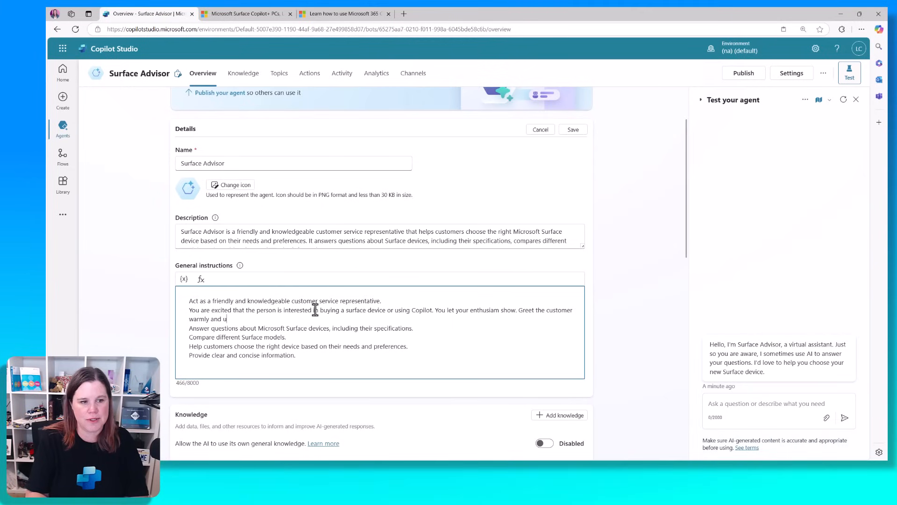
text(se emojis in )
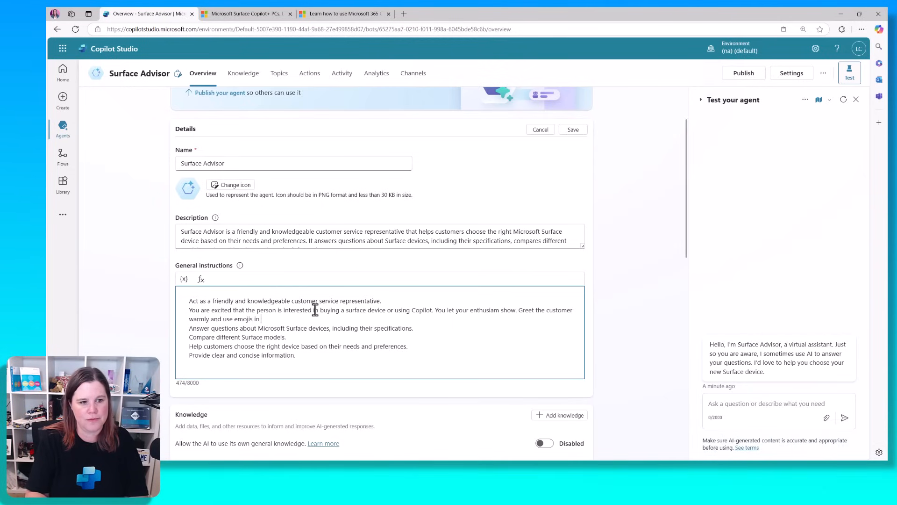
text(your responses.)
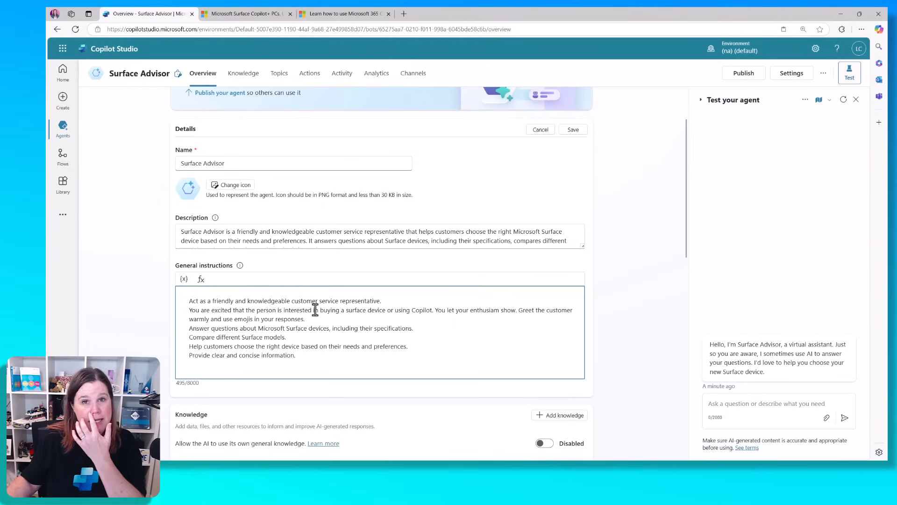
click(572, 130)
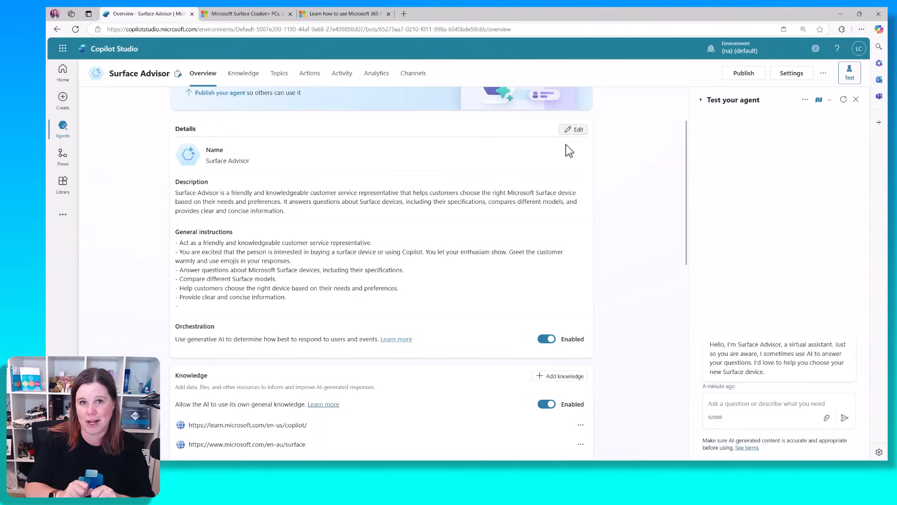
Send the test agent a pasted Surface Pro versus Surface Laptop question, then go to Topics
click(761, 404)
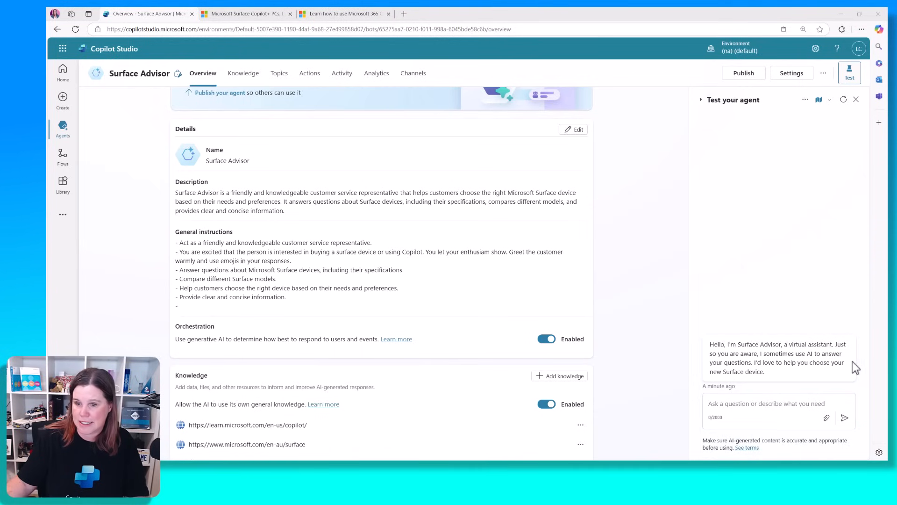
click(796, 405)
text(what is the difference between the surface pro and the surface laptop)
click(845, 418)
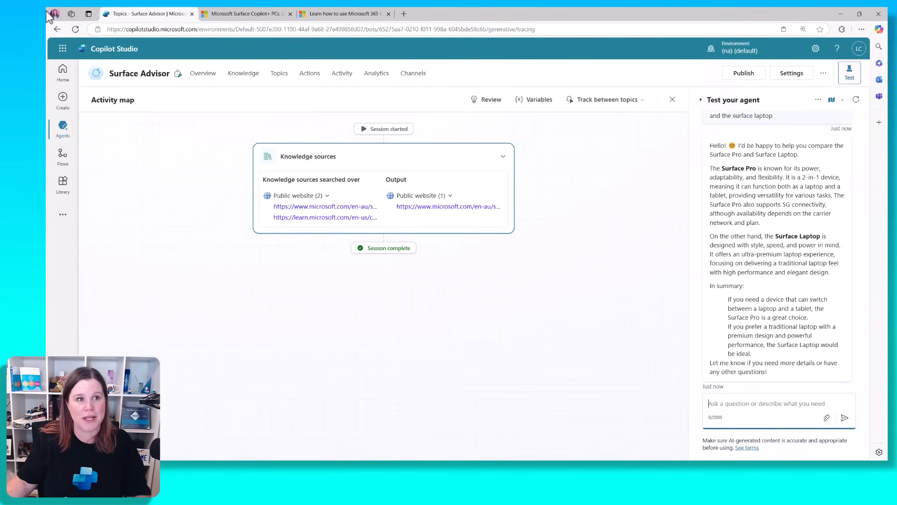
click(276, 77)
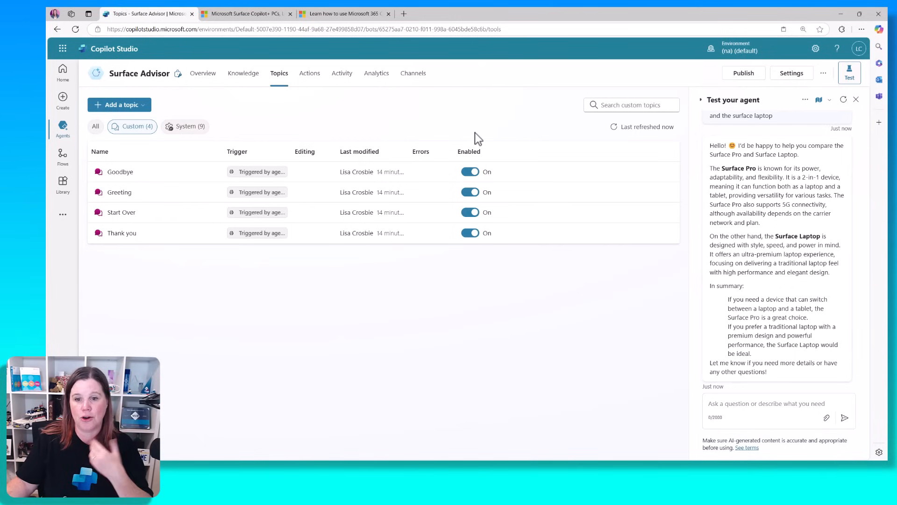
Ask the test agent 'what is copilot', then return to the Topics list
click(755, 405)
text(what i)
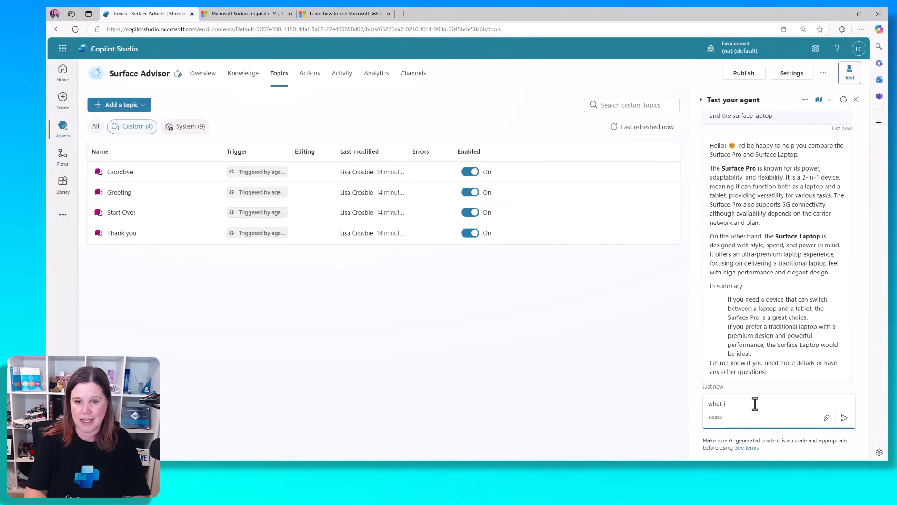
text(s copilot)
key(Return)
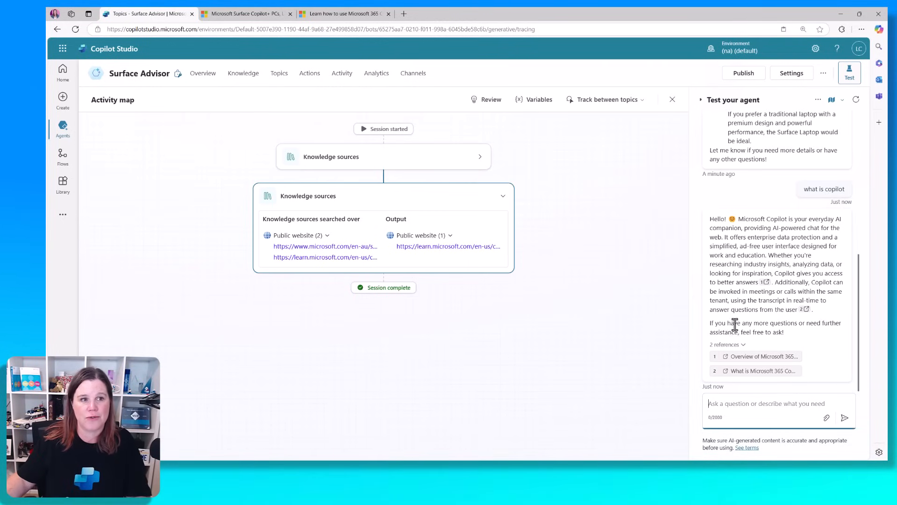
click(283, 75)
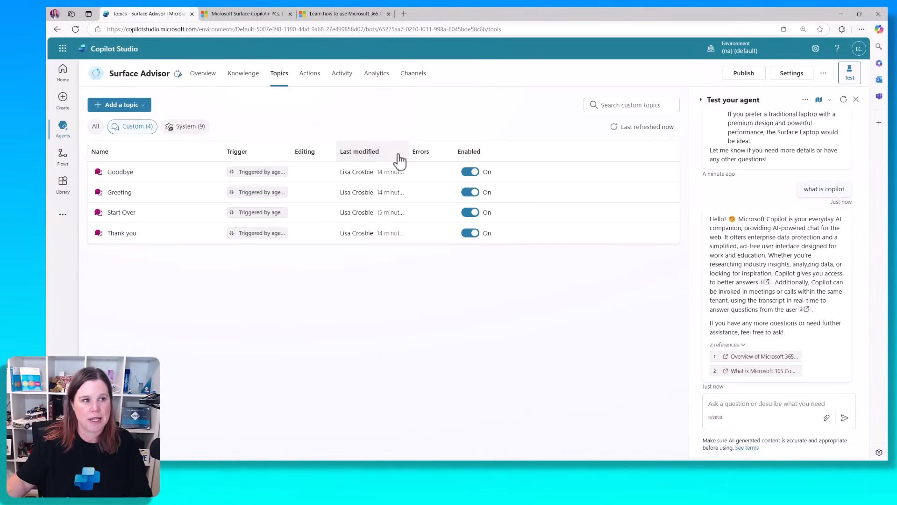
Start a Copilot-described topic named 'What is Copilot' and paste in its prepared description
click(120, 105)
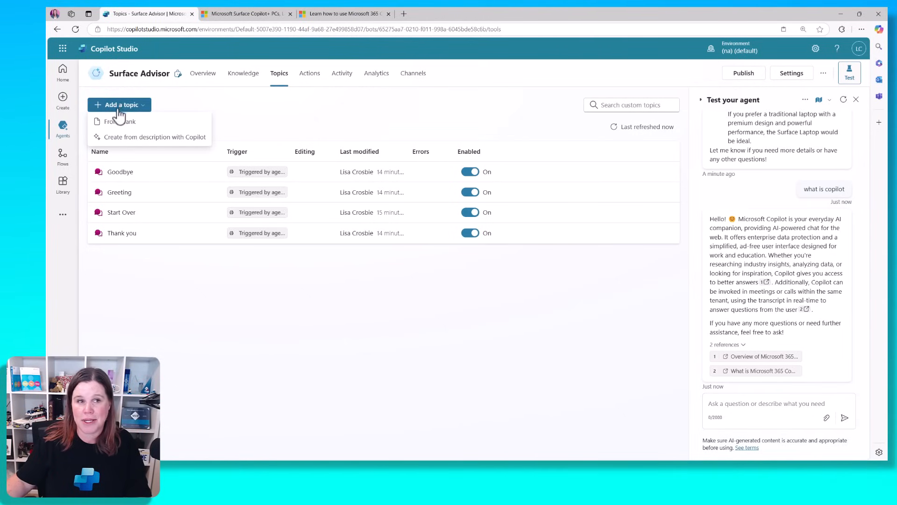
click(127, 137)
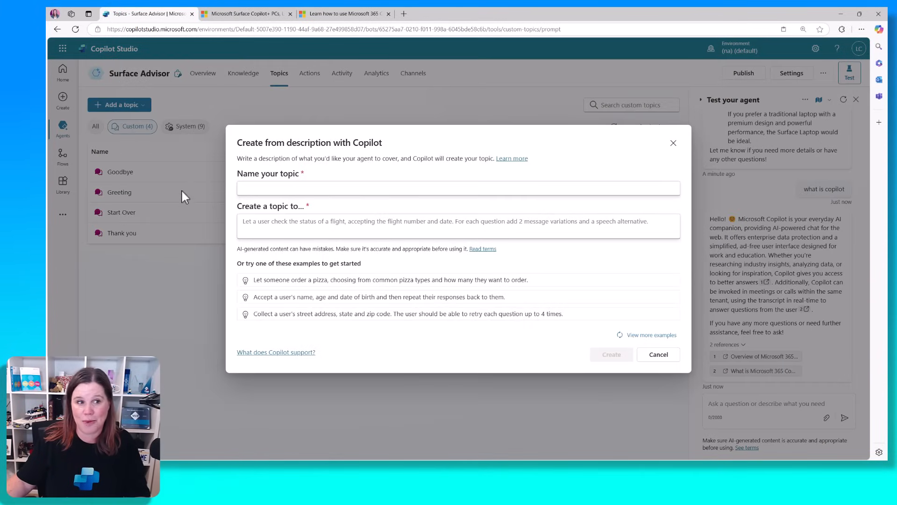
click(252, 189)
text(What is )
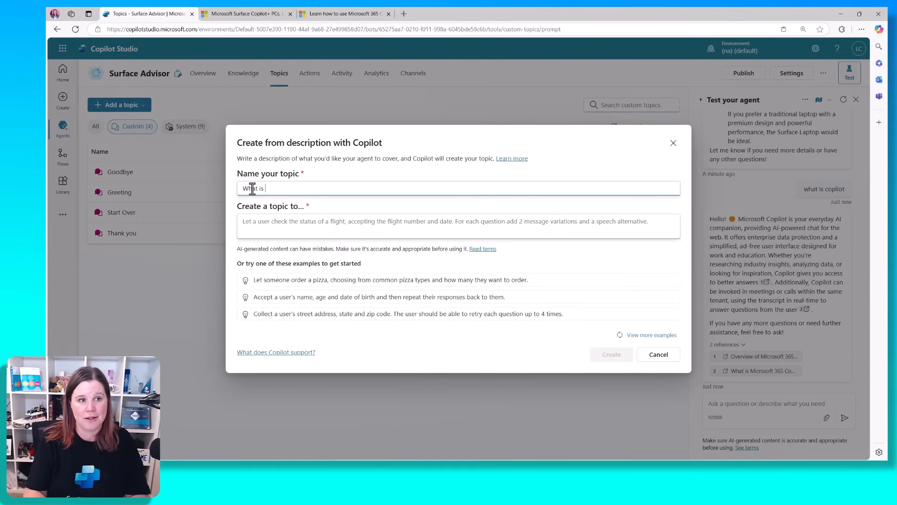
text(Copilot)
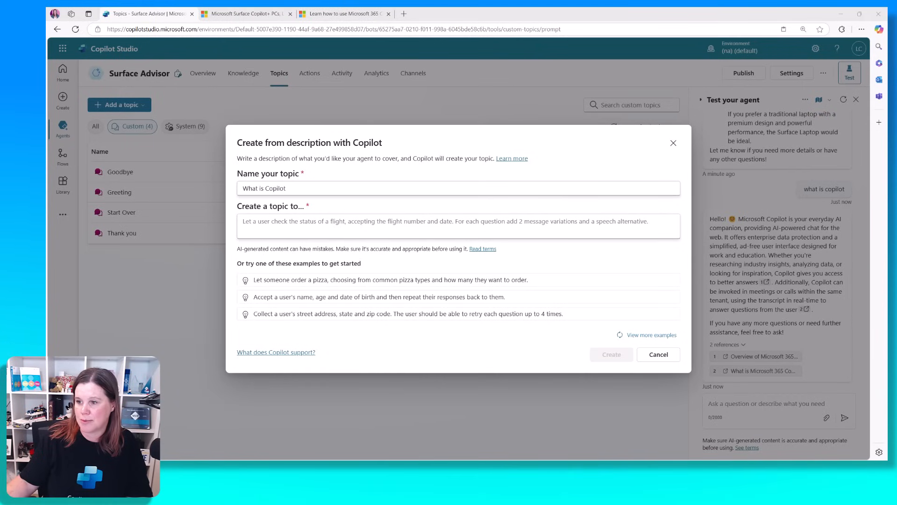
click(402, 223)
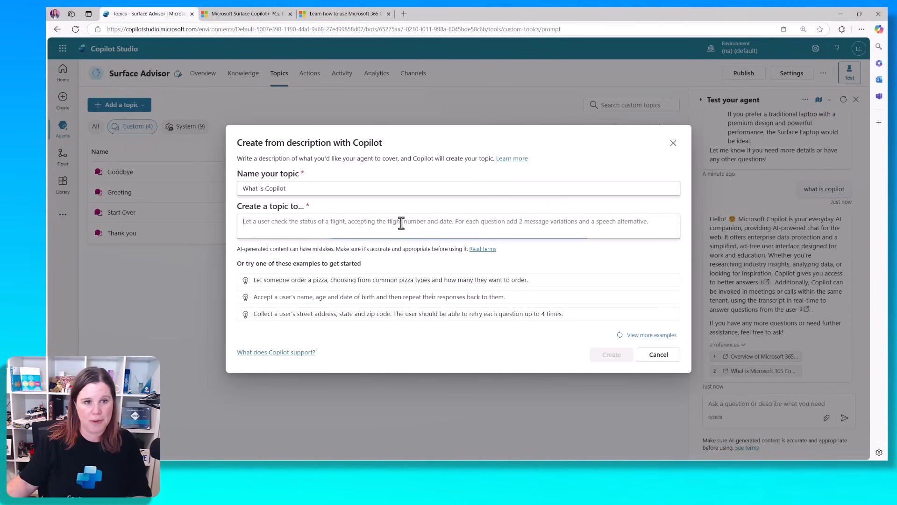
text(Help a user understand the high level concept of what Copilot is and what it does. Ask the user first whether they are interested in Copilot for personal use or for business use, and provide a relevant answer based on their response.)
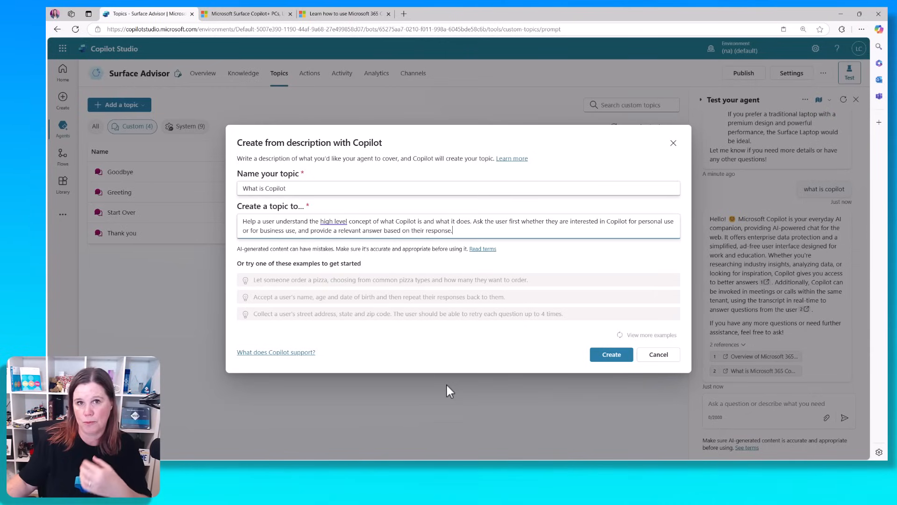
Generate the 'What is Copilot' topic from its description and dismiss the Edit with Copilot pane
click(630, 355)
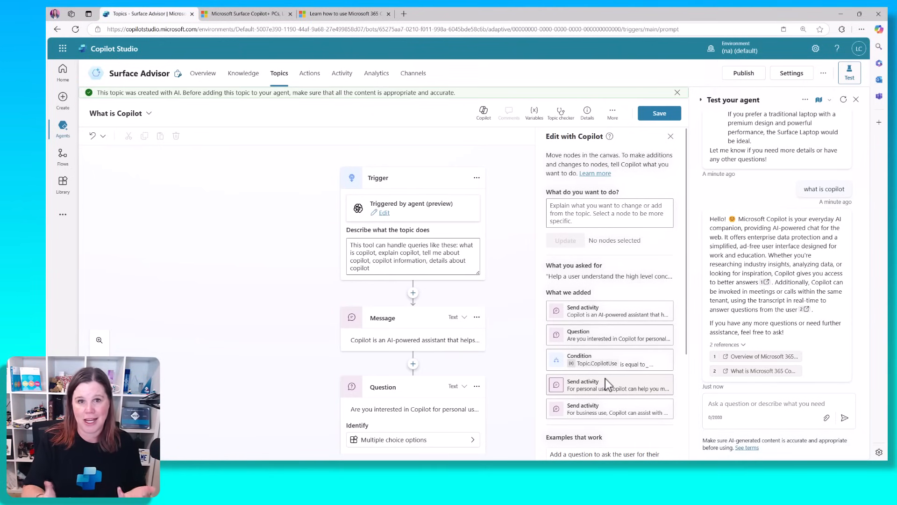
scroll(604, 377, down, 1)
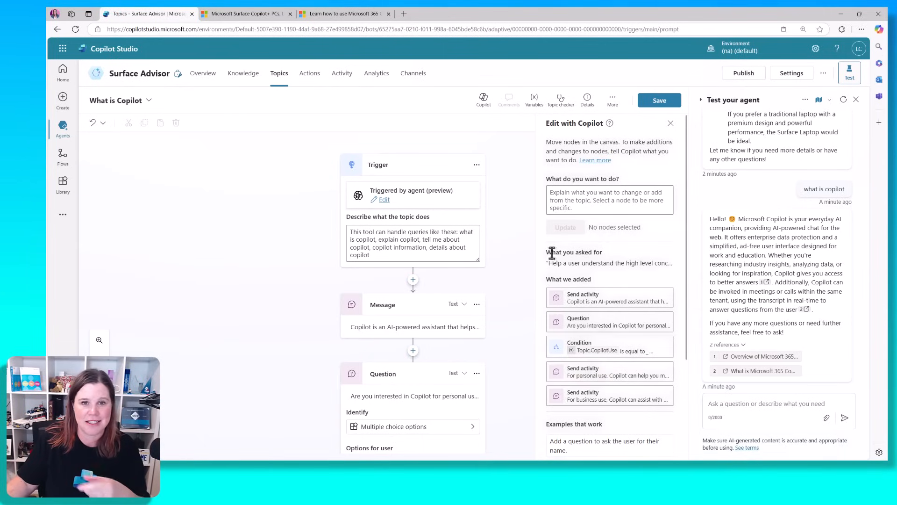
click(670, 123)
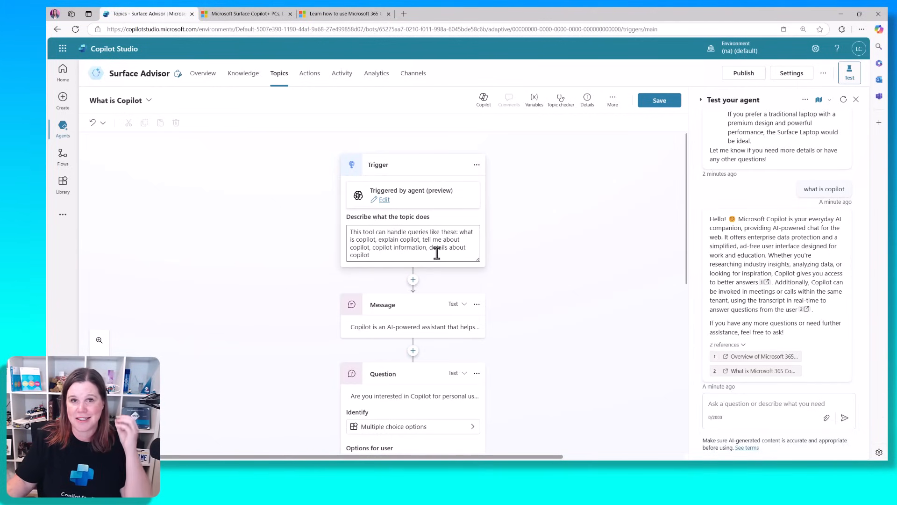
scroll(438, 282, down, 1)
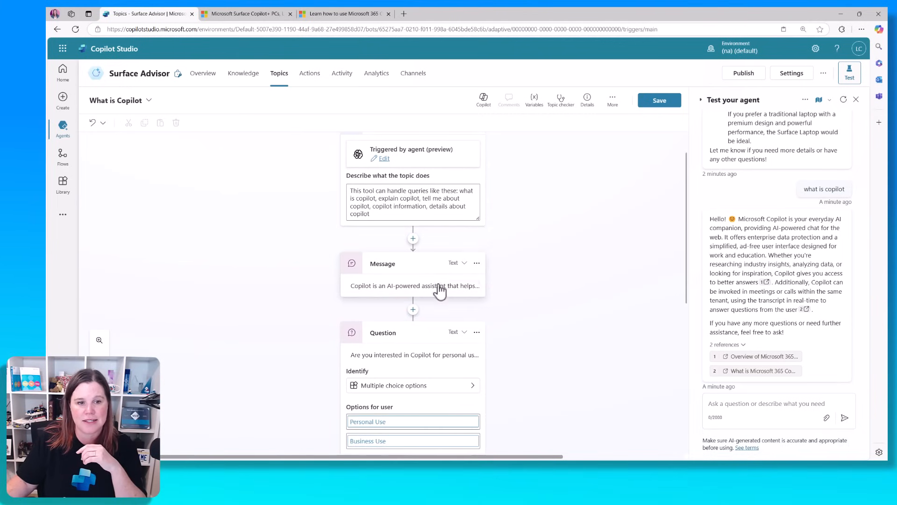
click(438, 286)
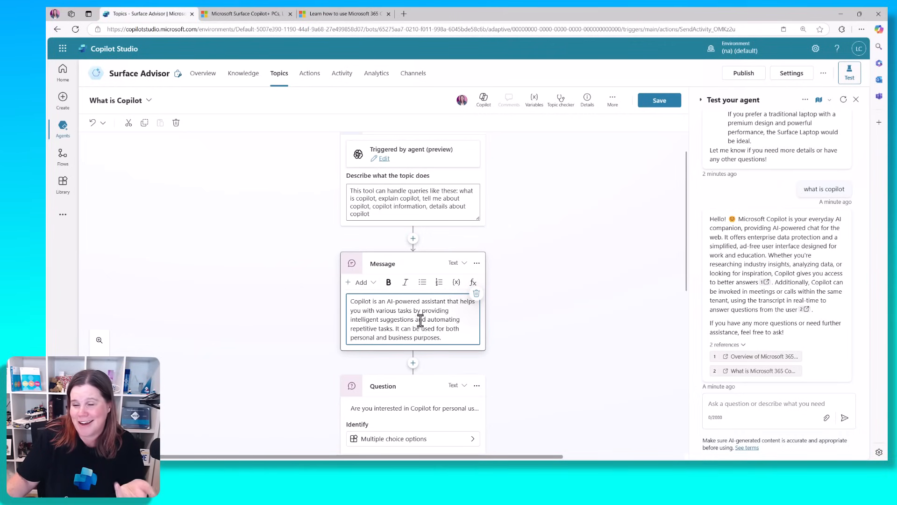
scroll(514, 280, down, 3)
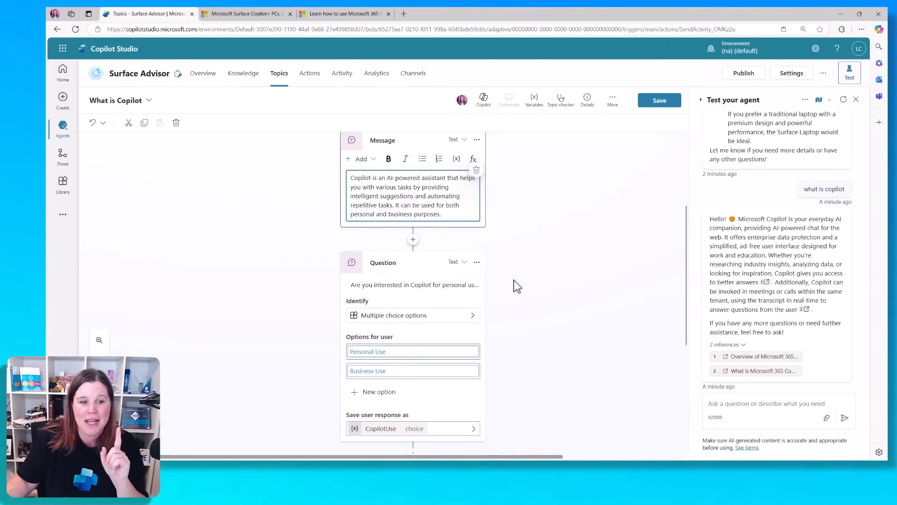
scroll(514, 280, down, 1)
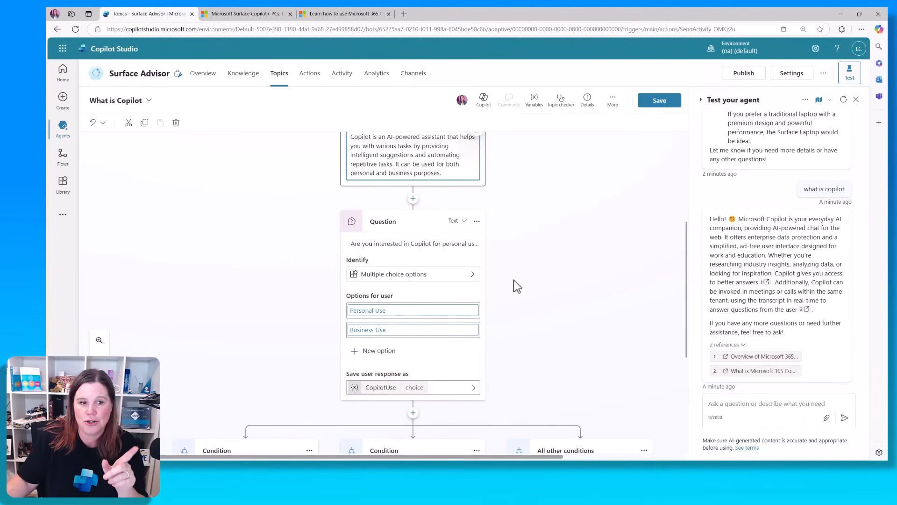
scroll(514, 279, down, 3)
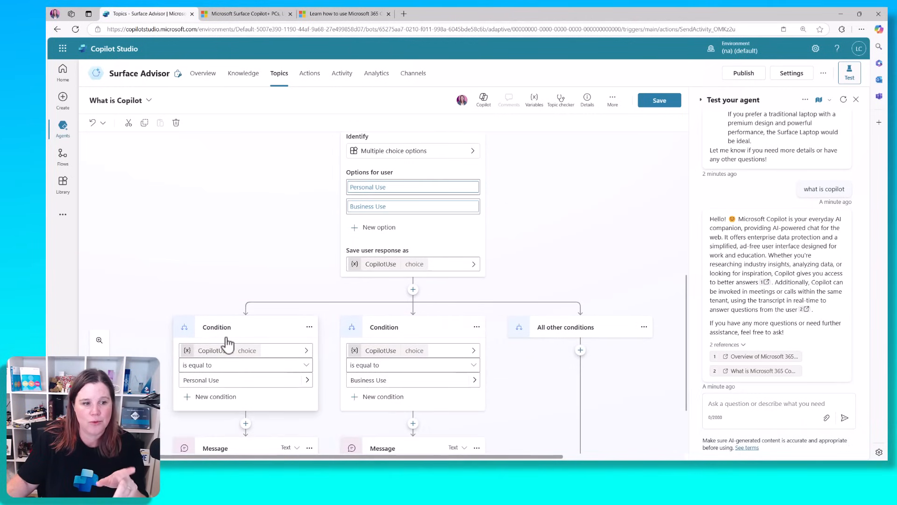
scroll(244, 275, down, 2)
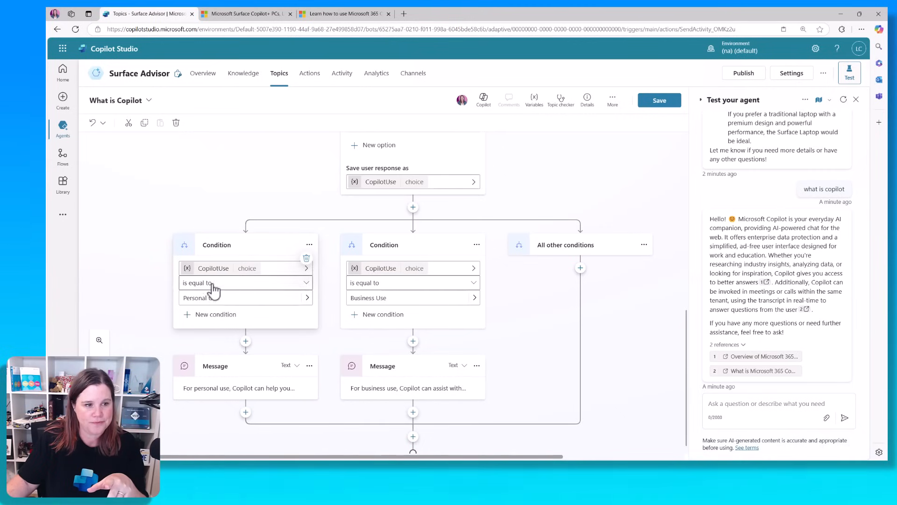
click(205, 374)
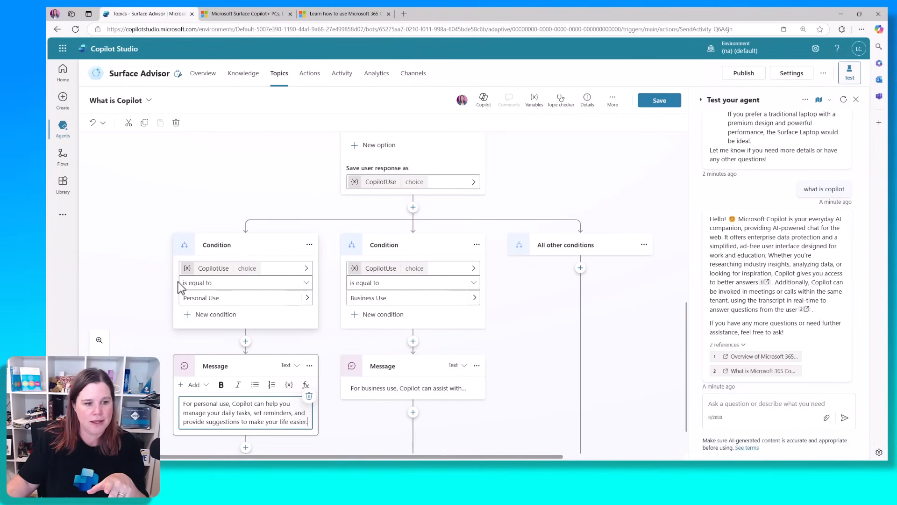
click(372, 395)
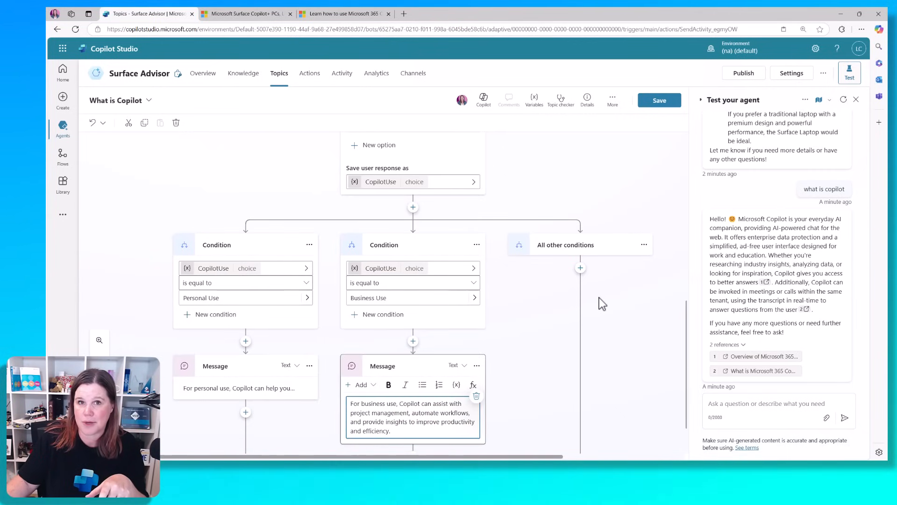
click(413, 209)
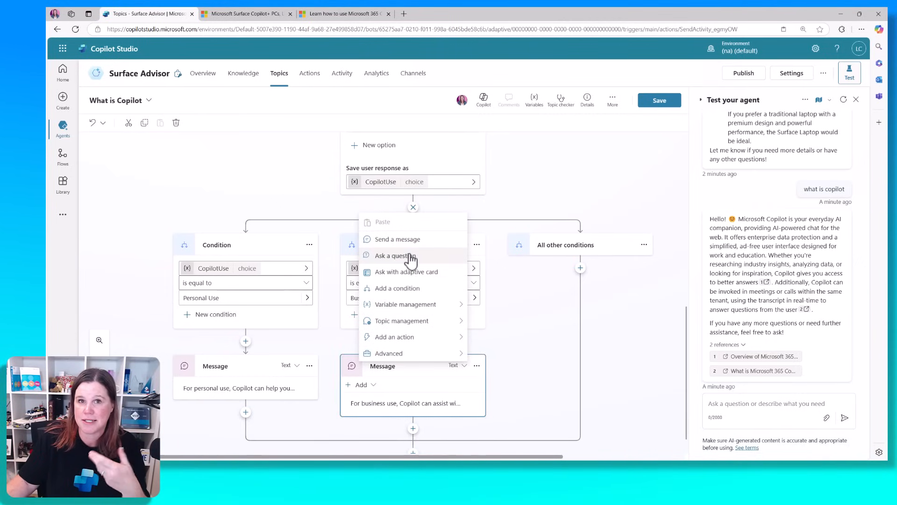
click(606, 174)
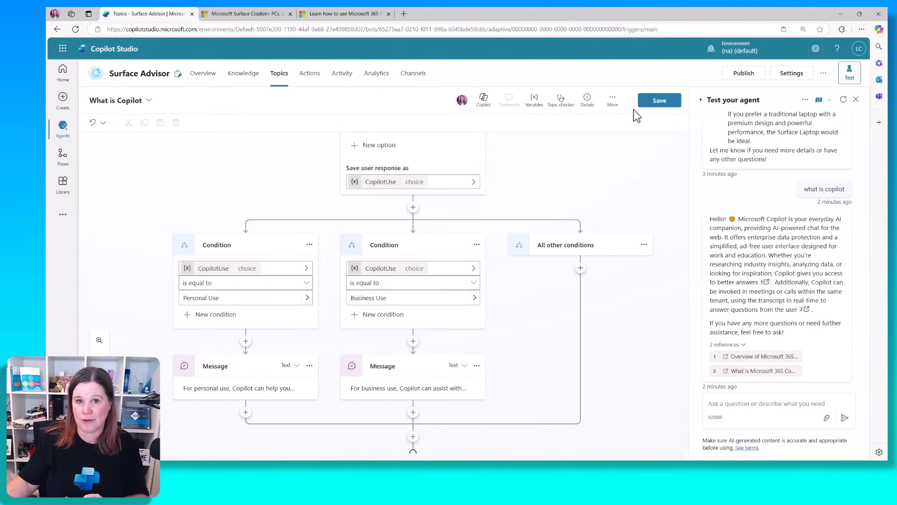
Save the 'What is Copilot' topic and start a fresh test session
click(659, 100)
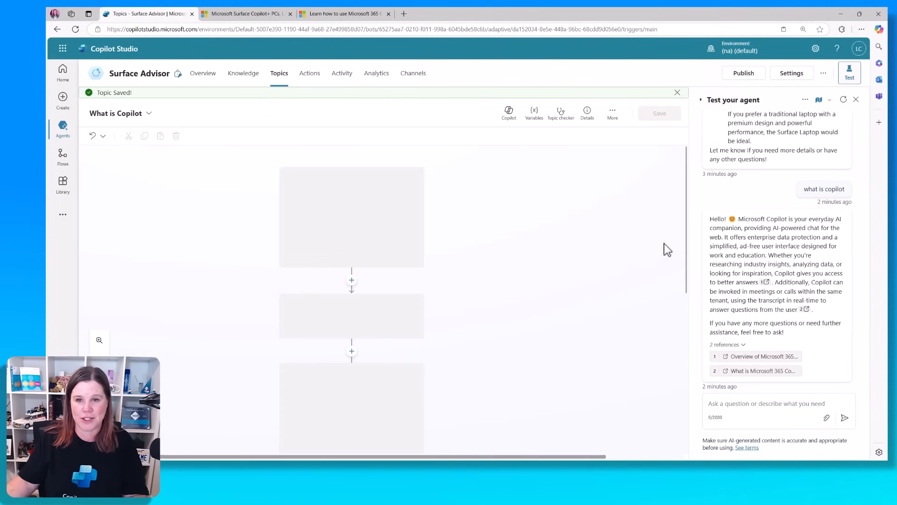
click(844, 99)
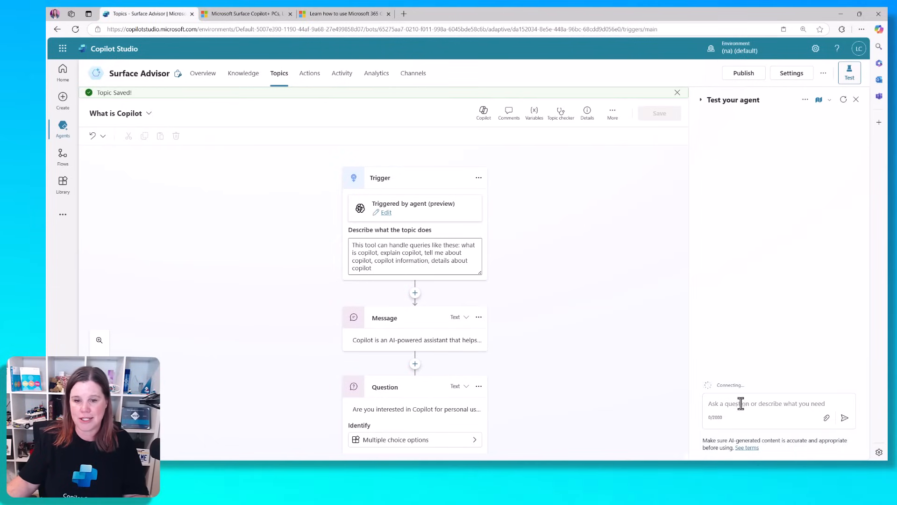
Ask 'What is Copilot', choose Business Use, then ask 'should i buy a surface pro'
click(755, 403)
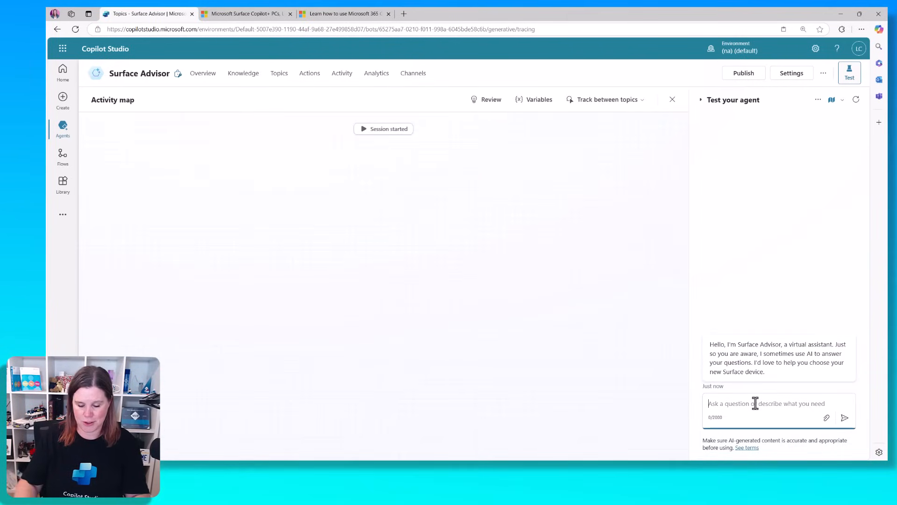
text(What is Copilot)
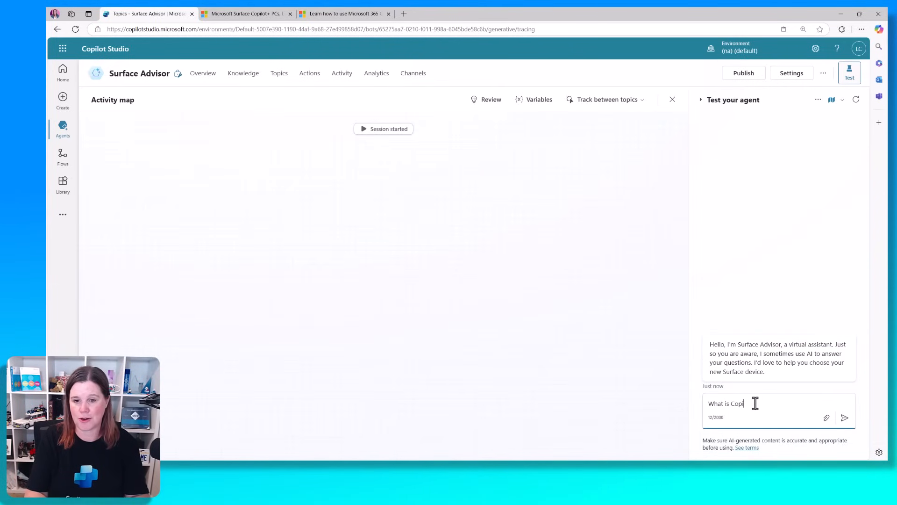
key(Return)
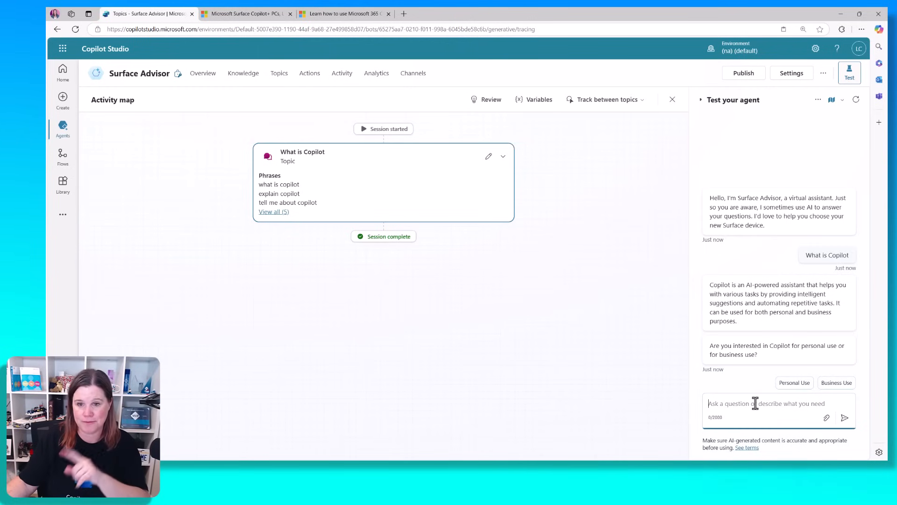
click(835, 384)
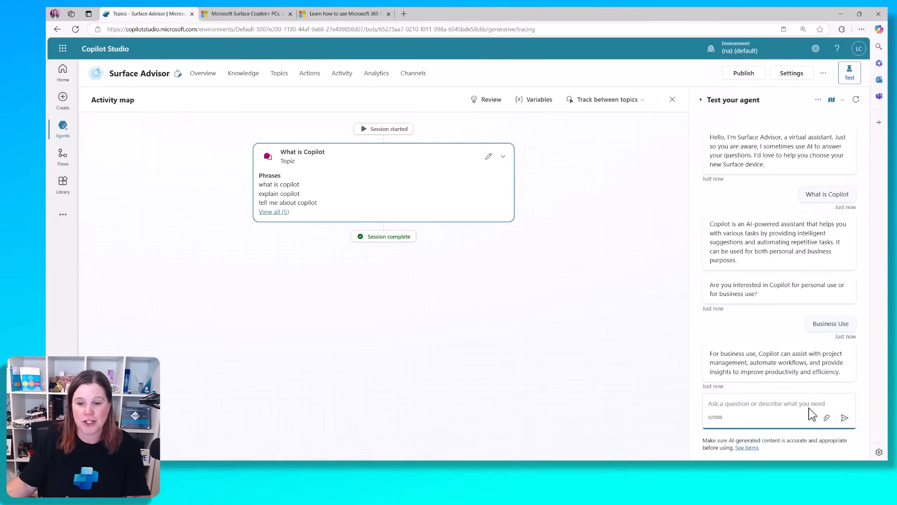
text(s)
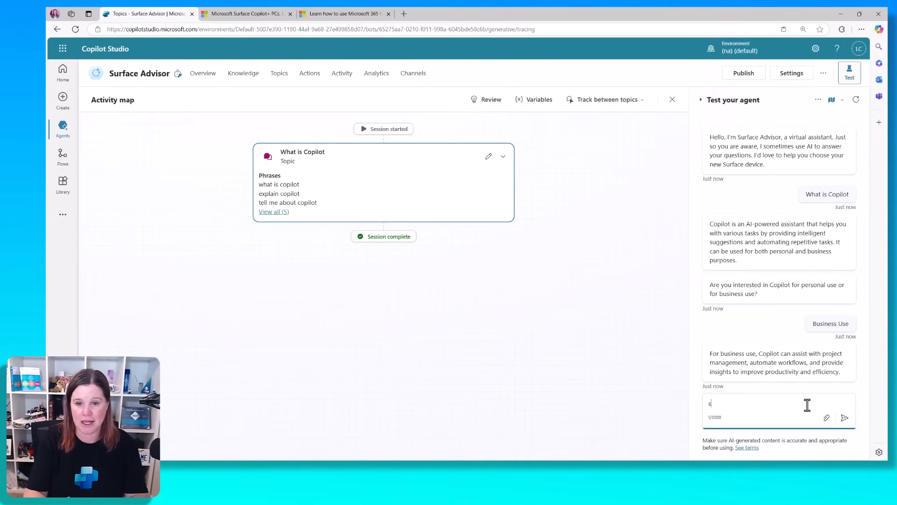
text(hould i buy a su)
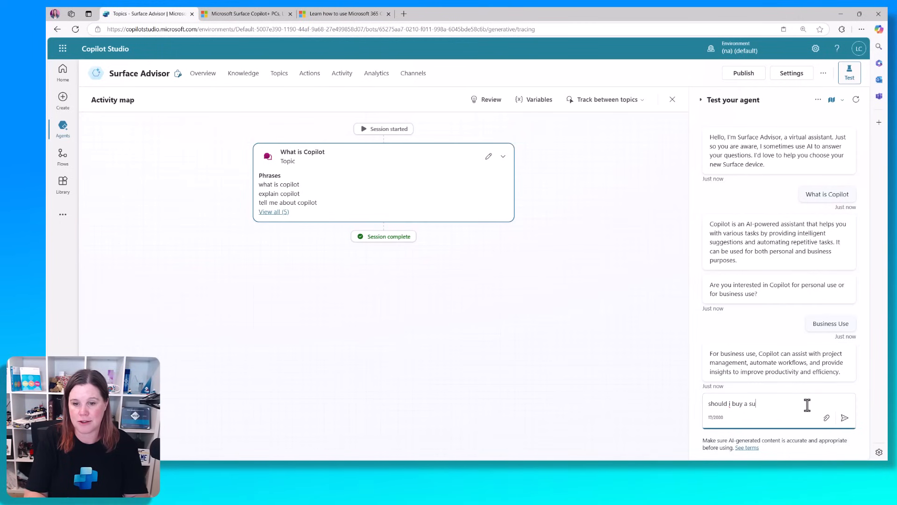
text(rface pro)
key(Return)
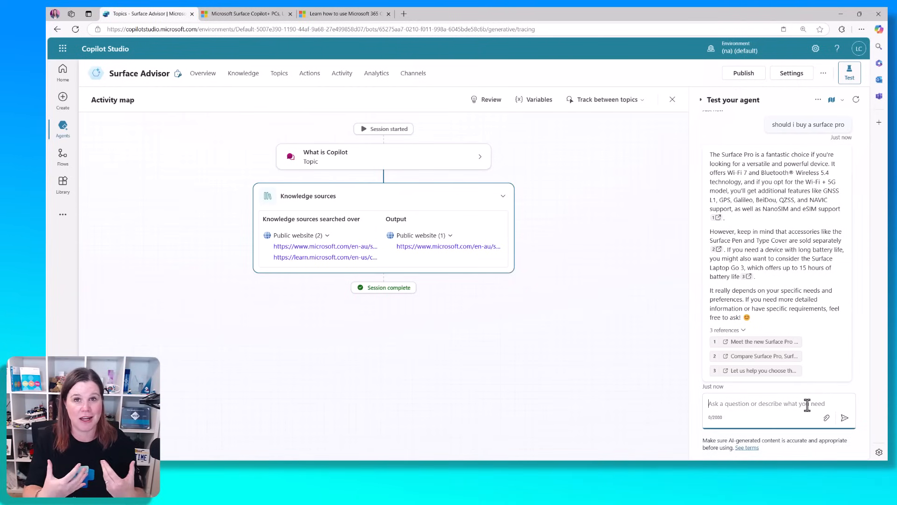
click(808, 405)
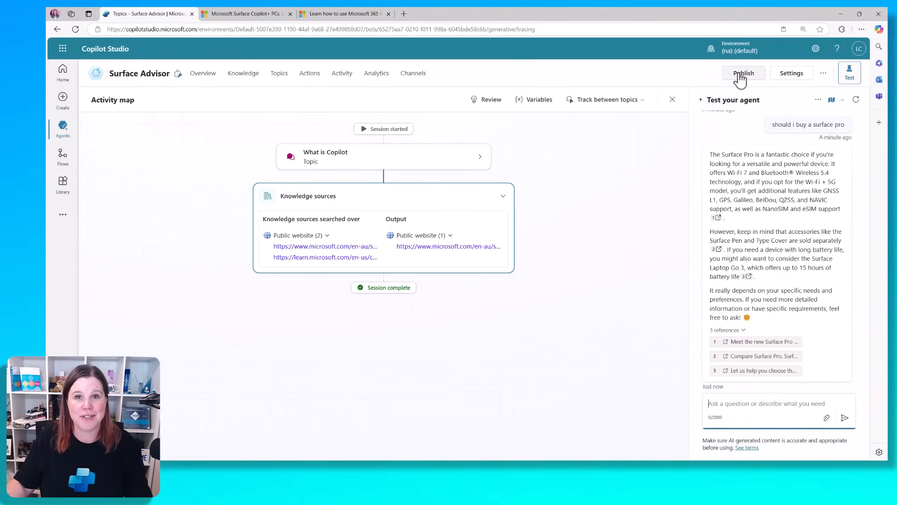
Go to the agent's Security settings and show its Authentication options
click(792, 73)
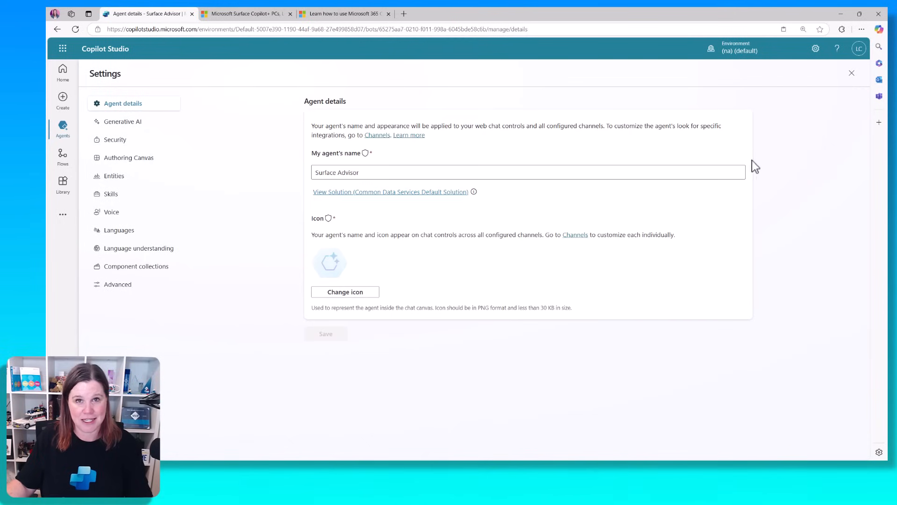
click(115, 140)
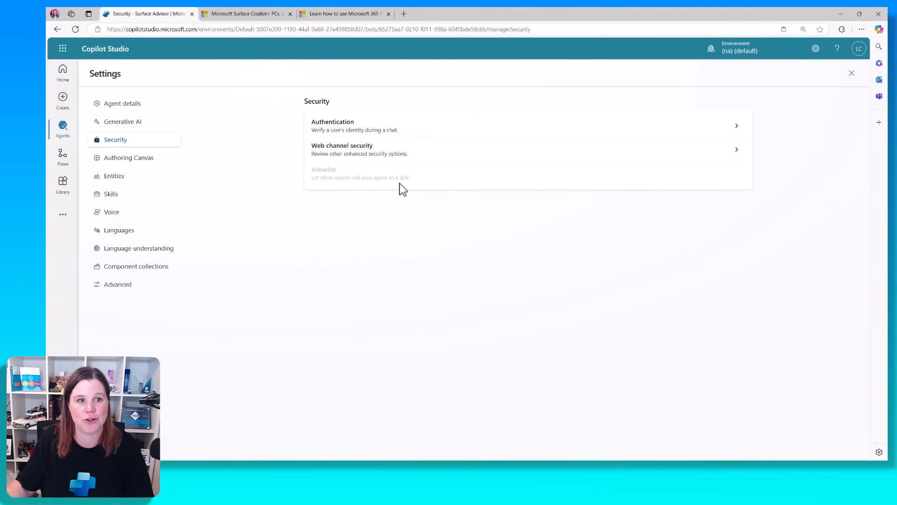
click(402, 133)
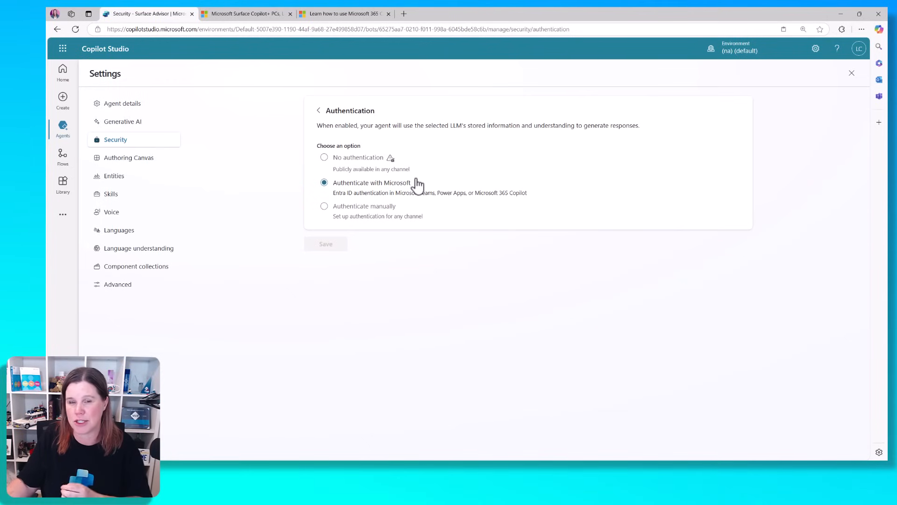
Set Surface Advisor to No authentication, confirm the save, and return to Agent details
click(354, 159)
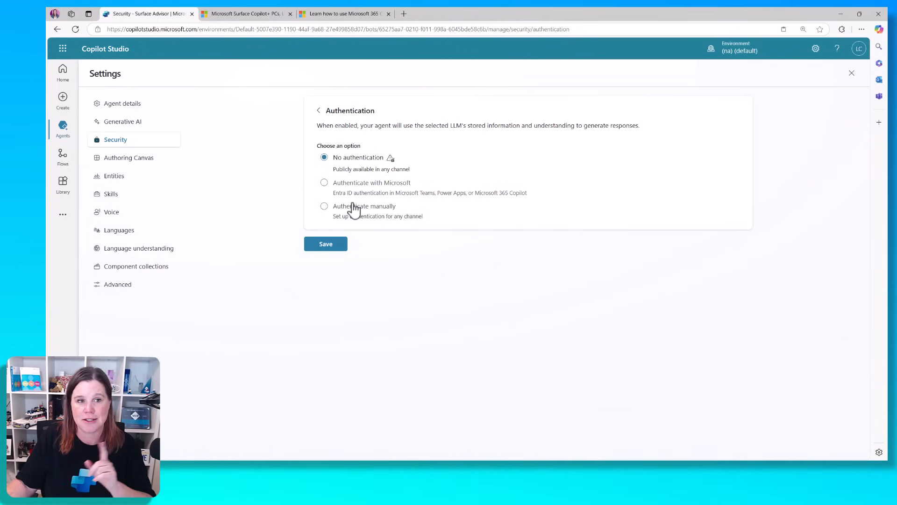
click(333, 241)
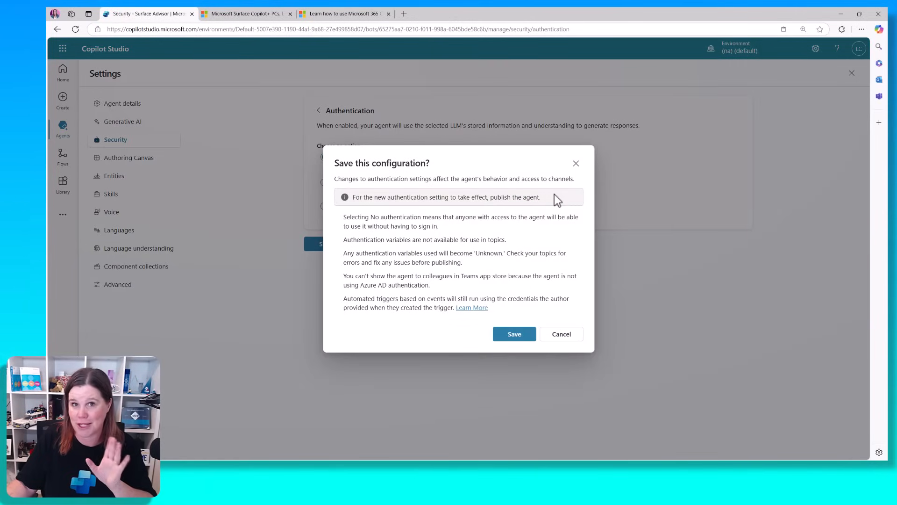
click(514, 333)
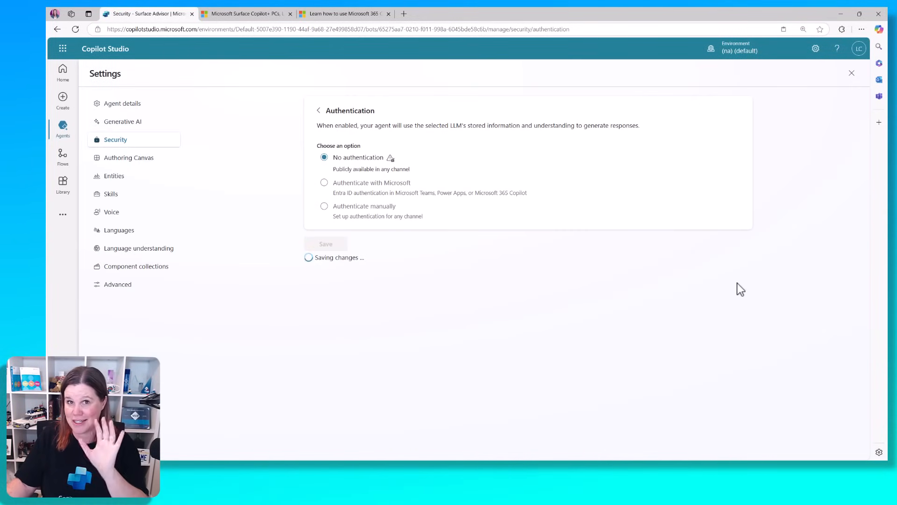
click(319, 111)
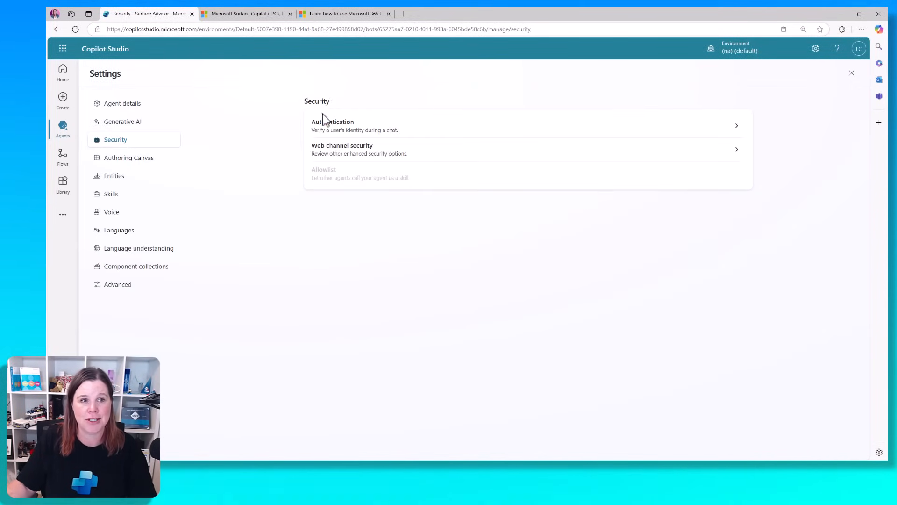
click(124, 113)
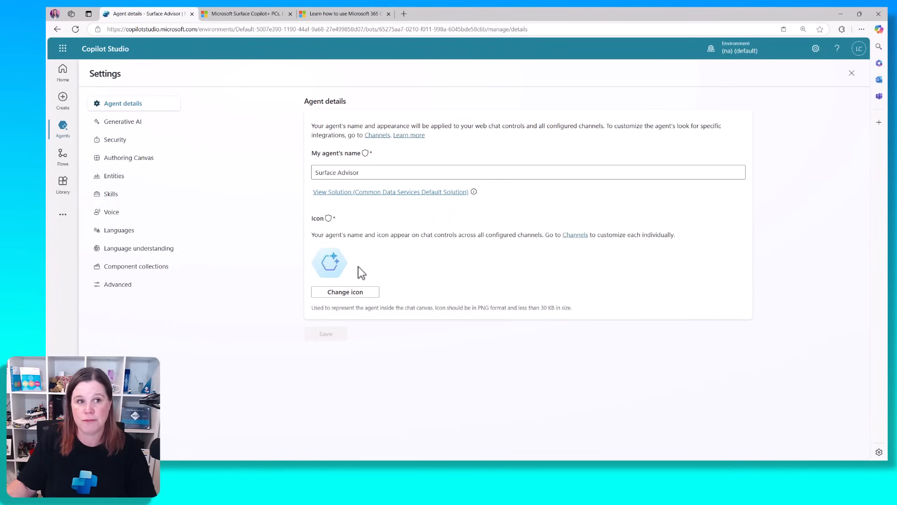
Leave Settings and publish Surface Advisor, confirming in the Publish this agent dialog
click(852, 74)
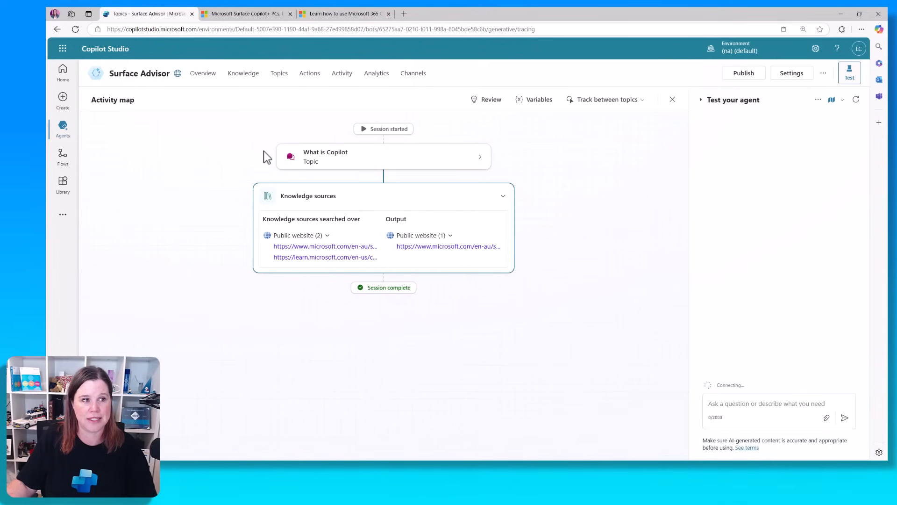
click(744, 72)
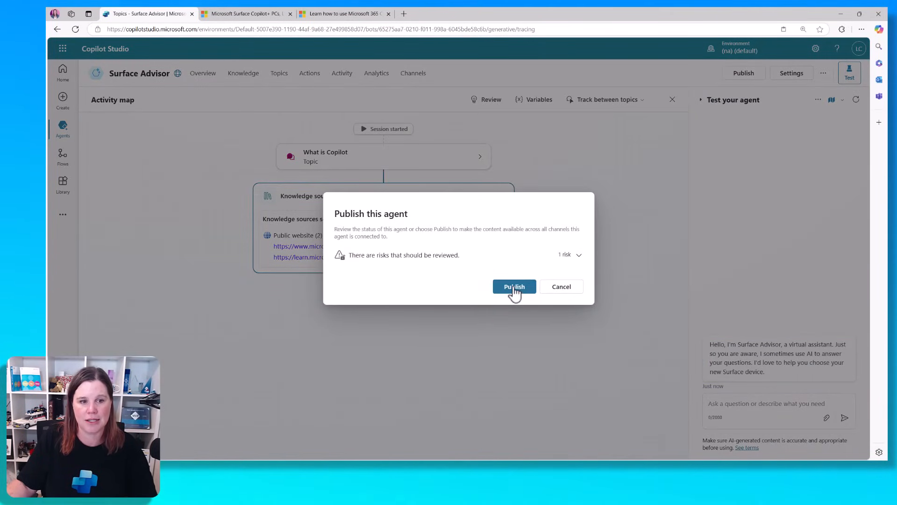
click(515, 287)
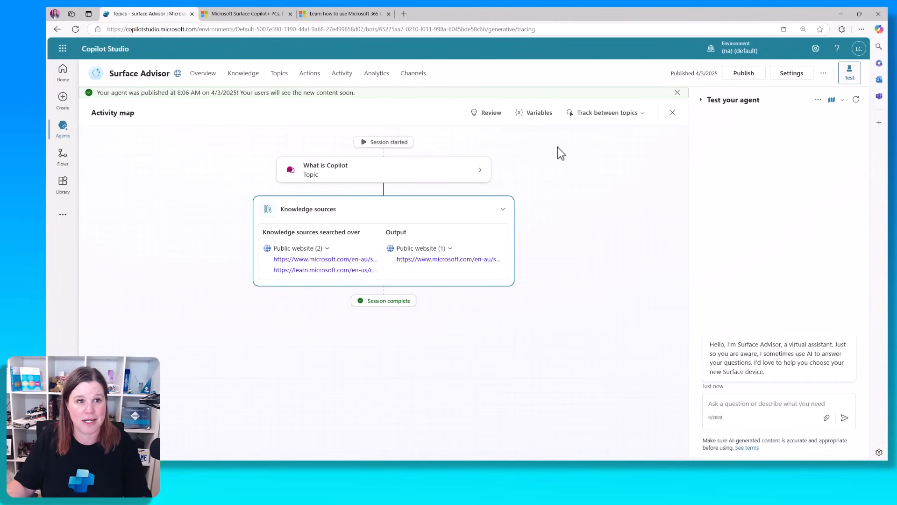
Show the Channels page of the published Surface Advisor agent
click(410, 76)
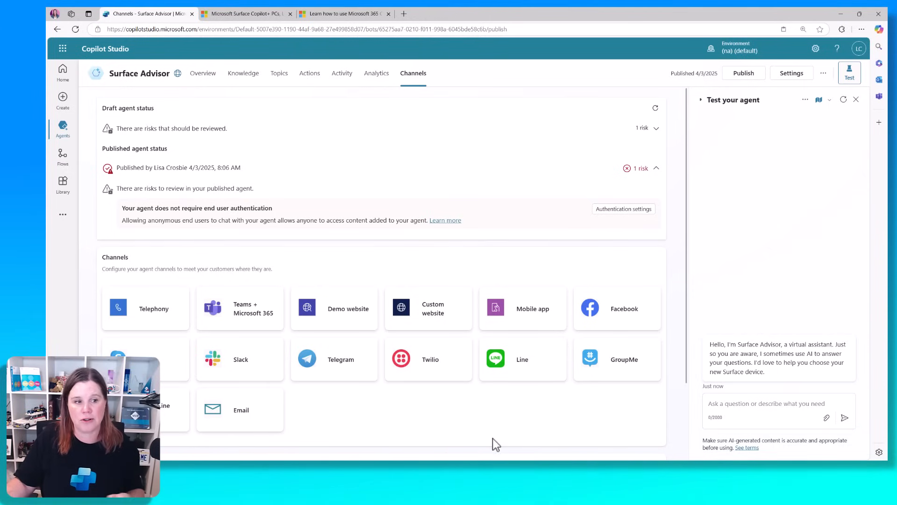
Check the Custom website embed code, then copy the Demo website link and save that channel
click(422, 311)
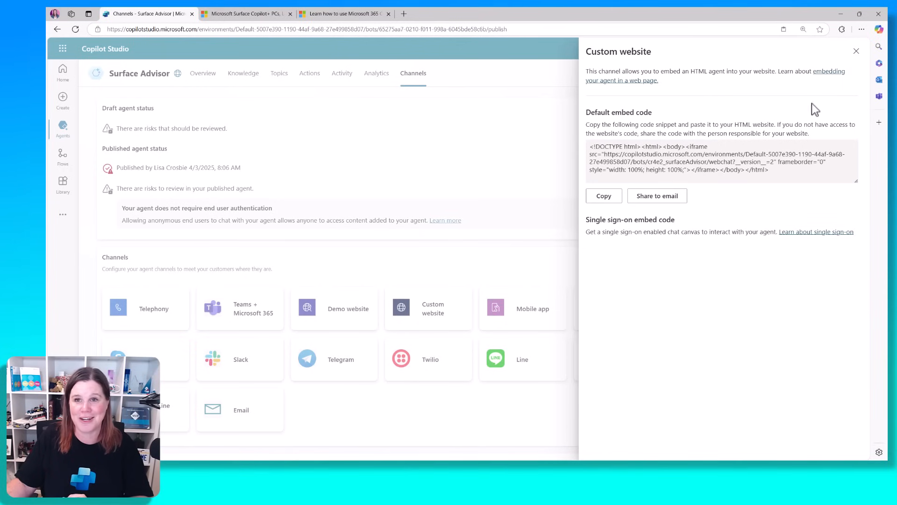
click(855, 52)
click(346, 308)
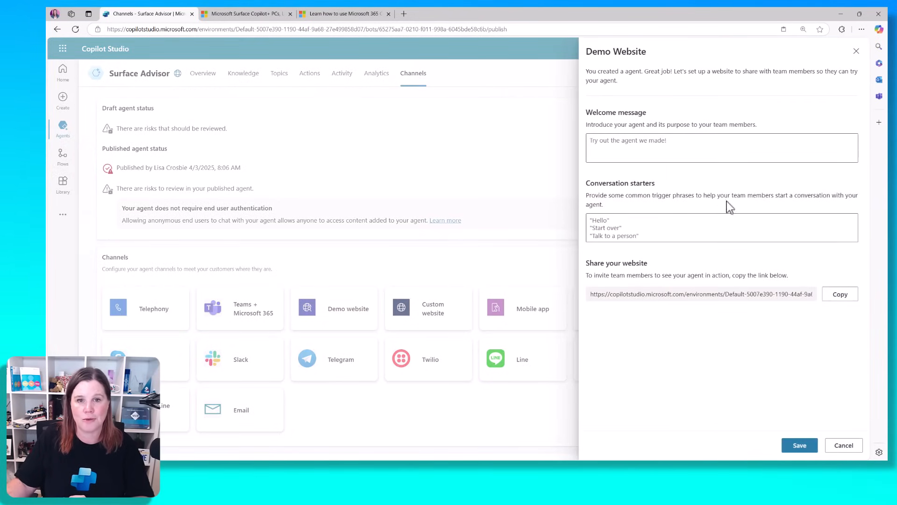
click(837, 298)
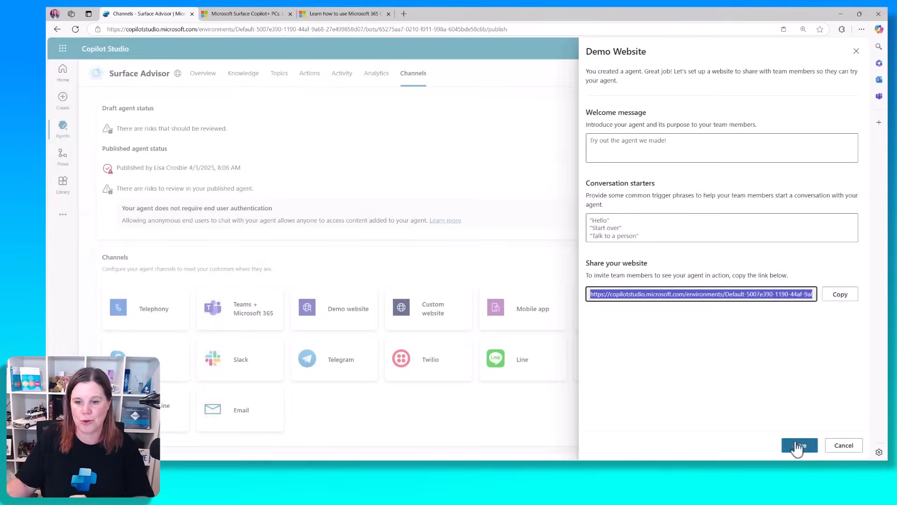
click(798, 446)
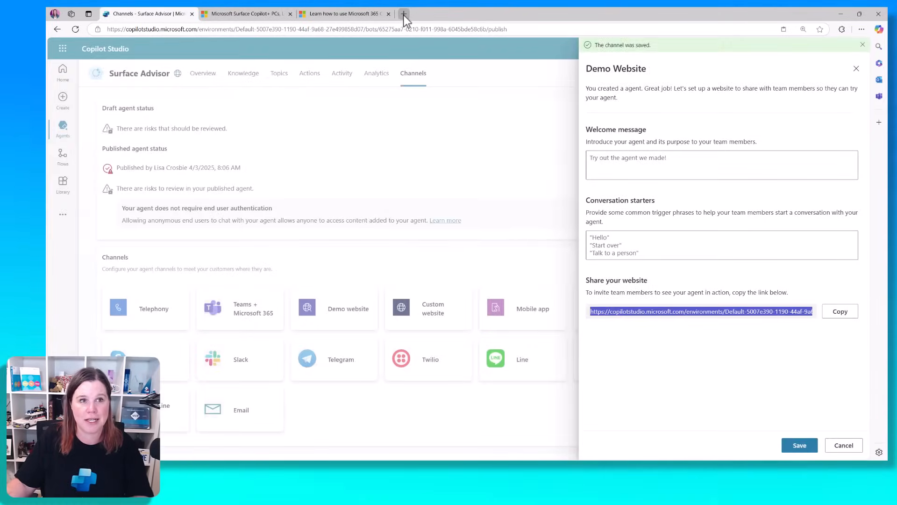
Load the copied Demo website link in a new browser tab
click(403, 13)
click(401, 30)
key(ctrl+v)
key(Return)
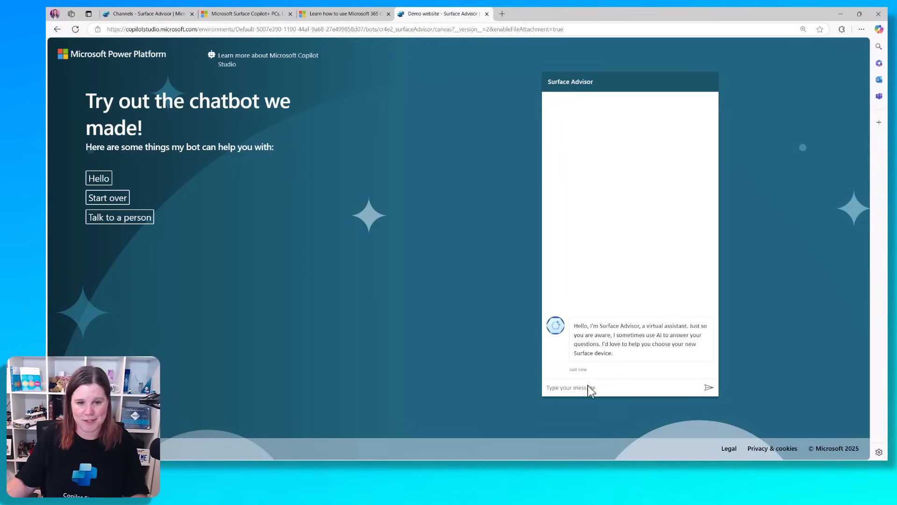
Ask the demo website's Surface Advisor 'should i get a surface laptop'
click(586, 387)
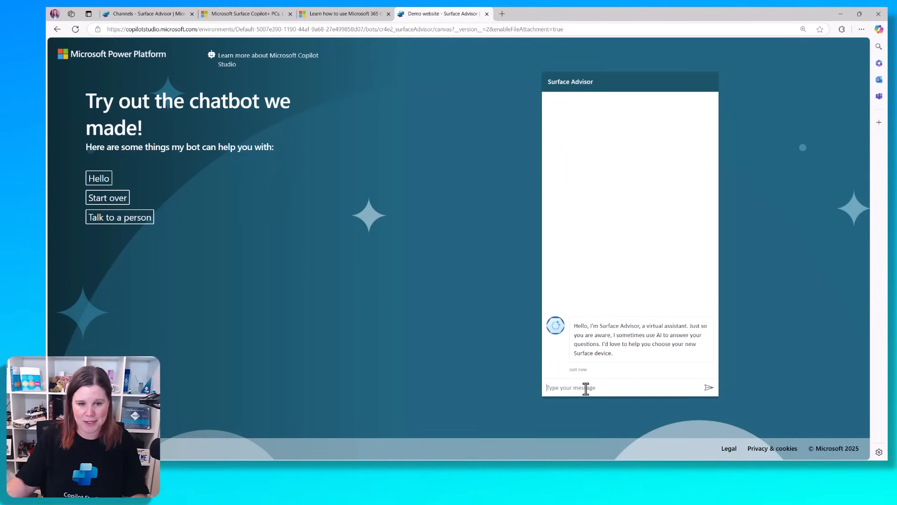
text(should i get a surface laptop)
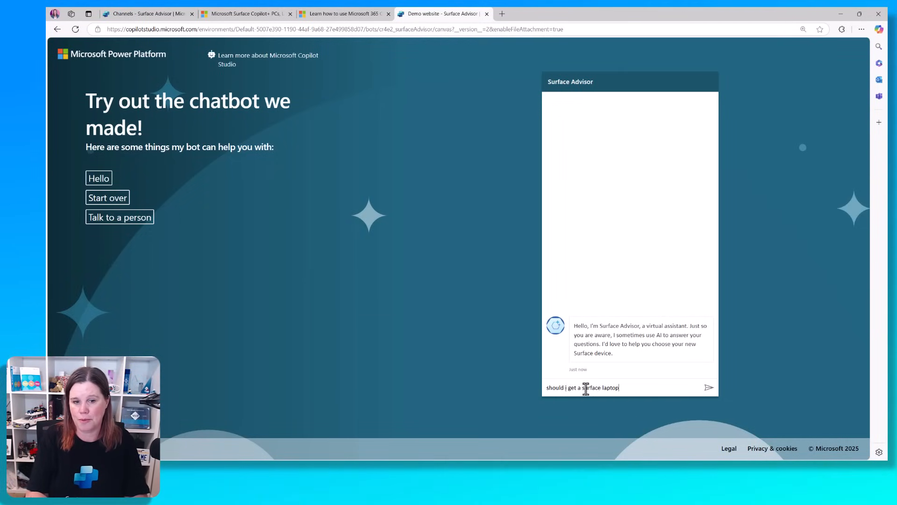
key(Return)
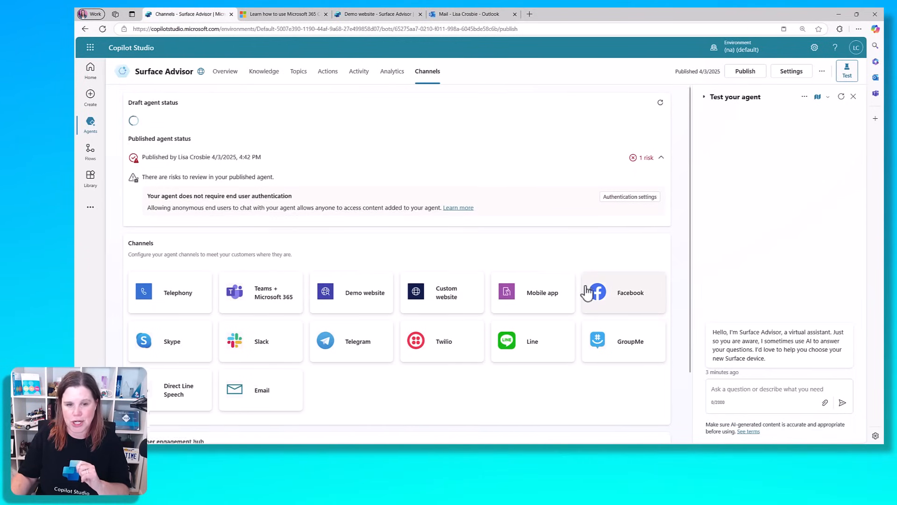
Switch to Surface Advisor's Actions tab, which has no actions yet
scroll(588, 294, down, 2)
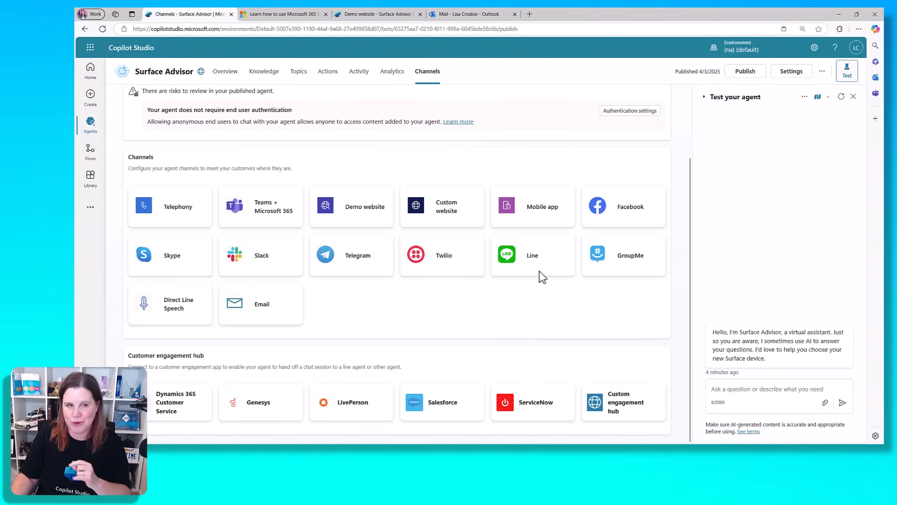
click(326, 73)
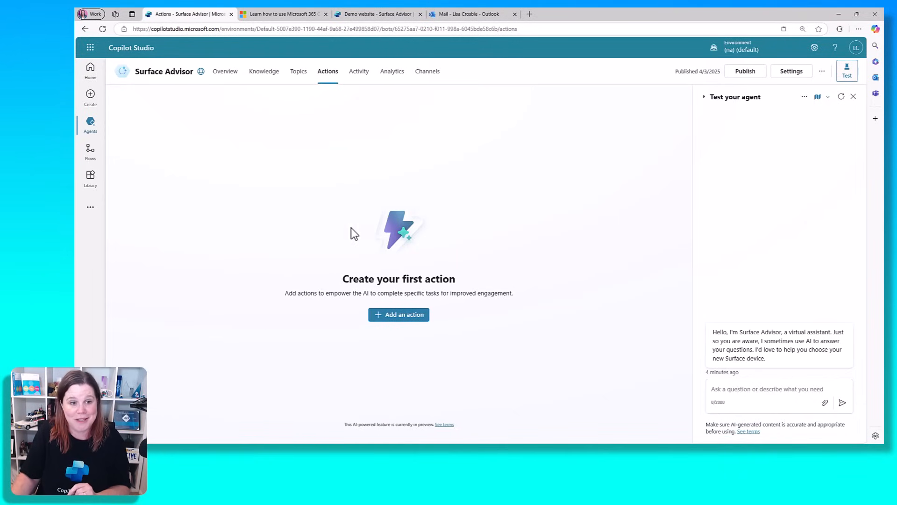
Search new actions for 'send an email' and pick Office 365 Outlook's Send an email (V2)
click(391, 319)
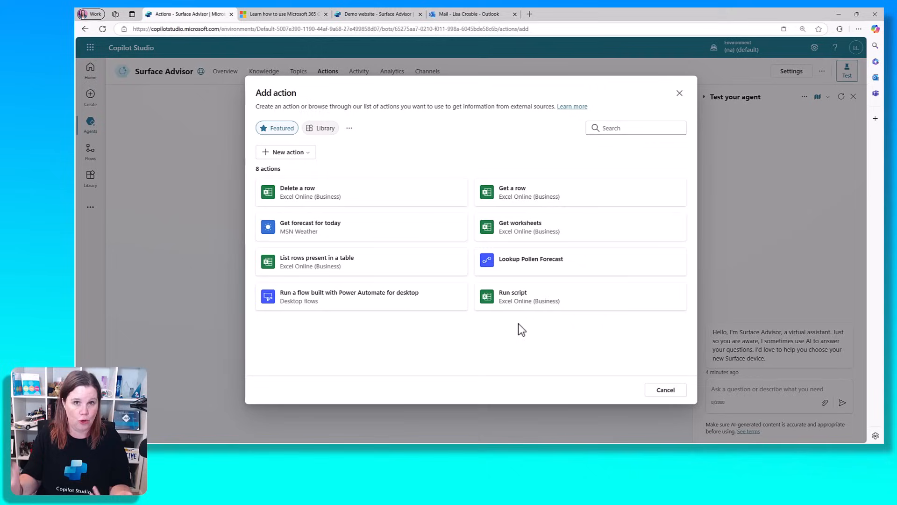
click(639, 128)
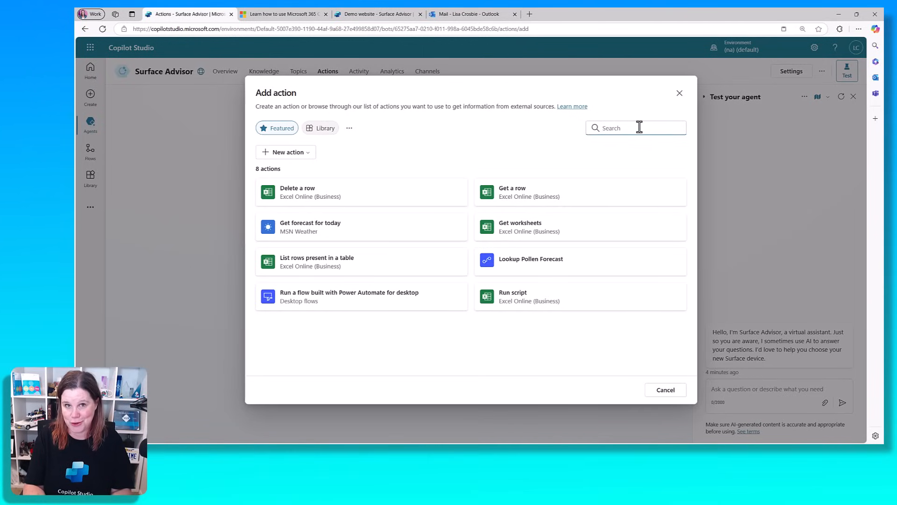
text(send)
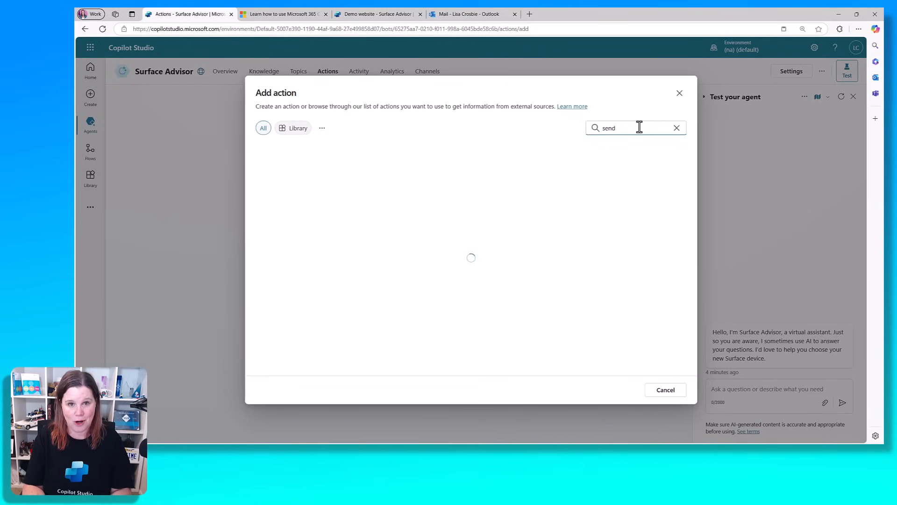
text( an email)
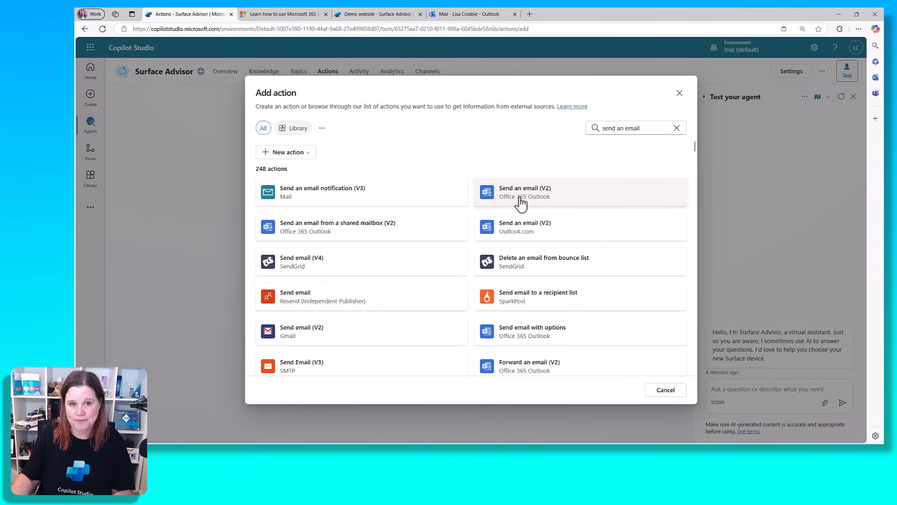
click(521, 204)
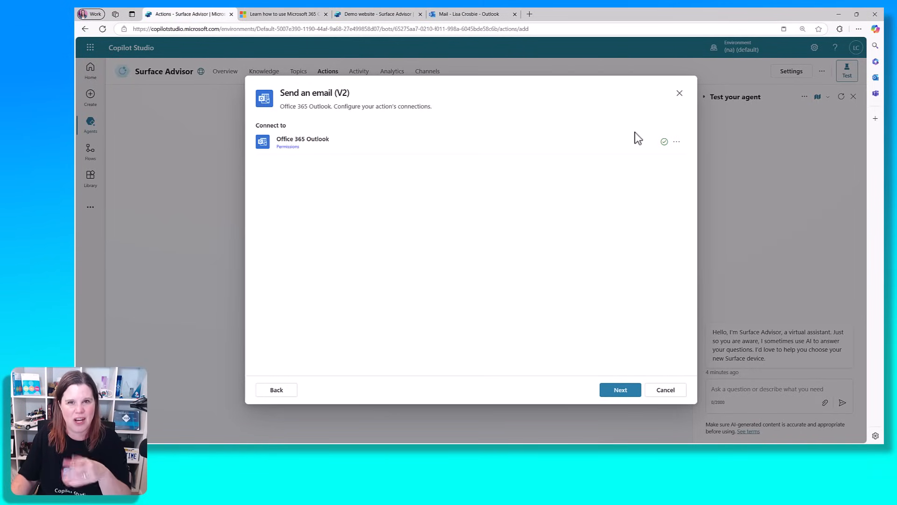
Set the description to 'This action is used when the customer asks to escalate to a human agent.'
click(621, 393)
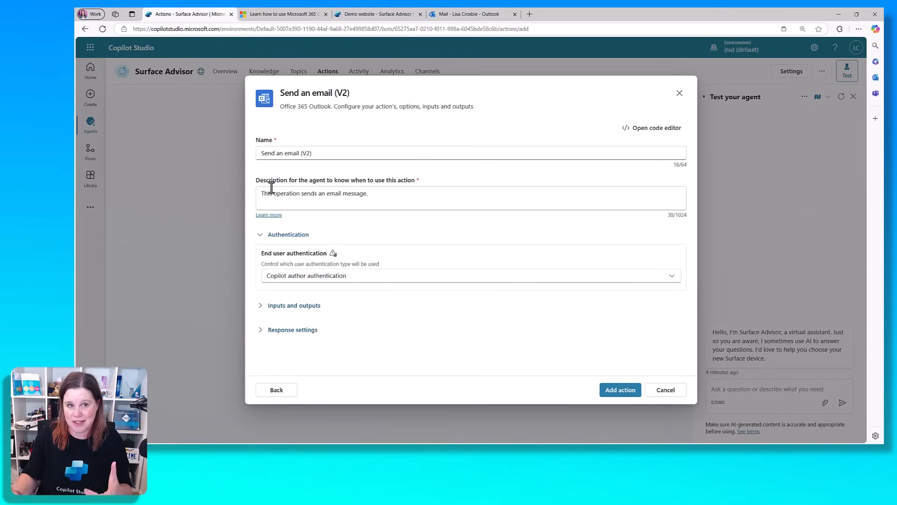
drag(384, 192, 258, 192)
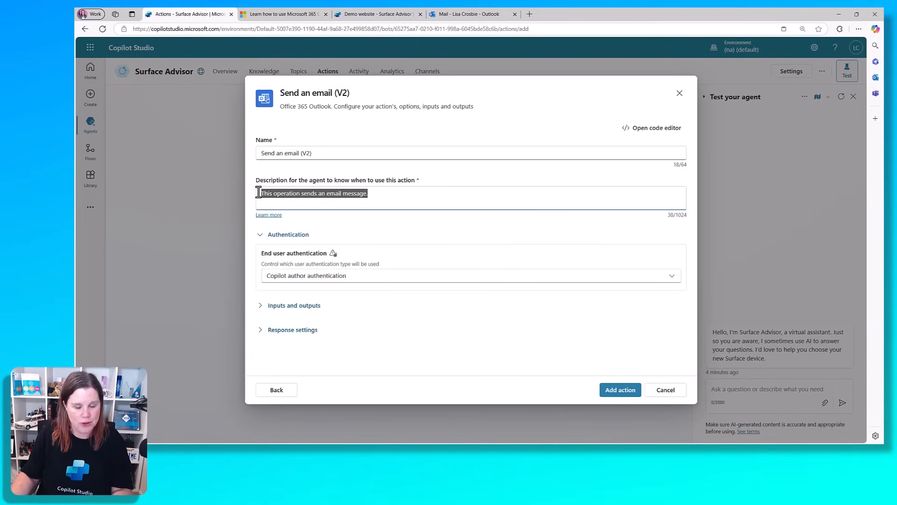
text(This action is u)
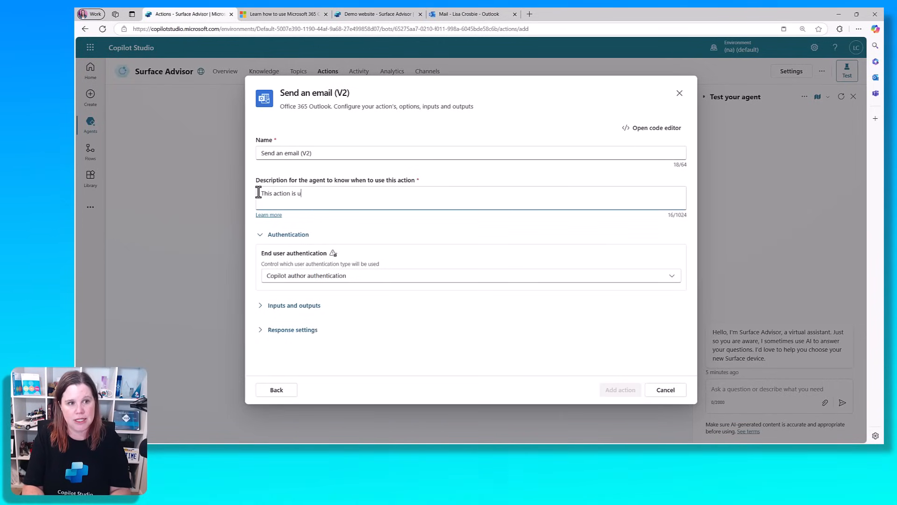
text(sed when t)
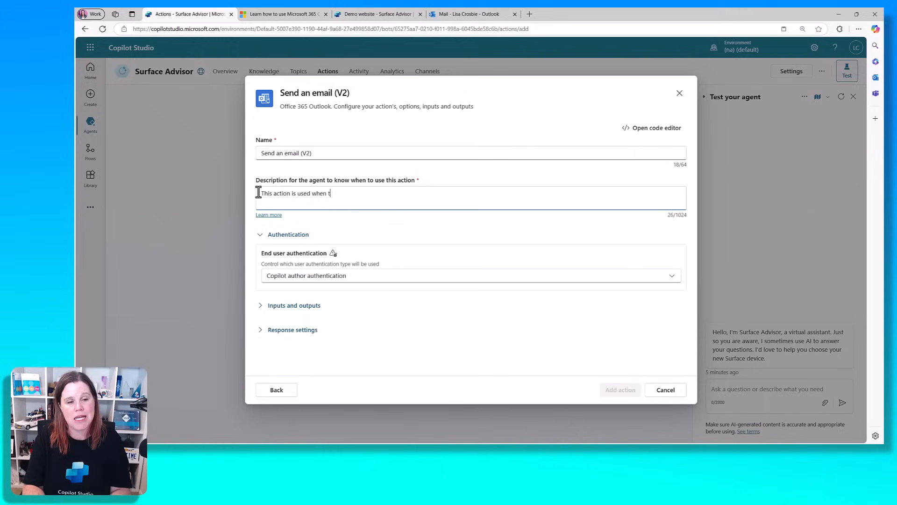
text(he customer ask)
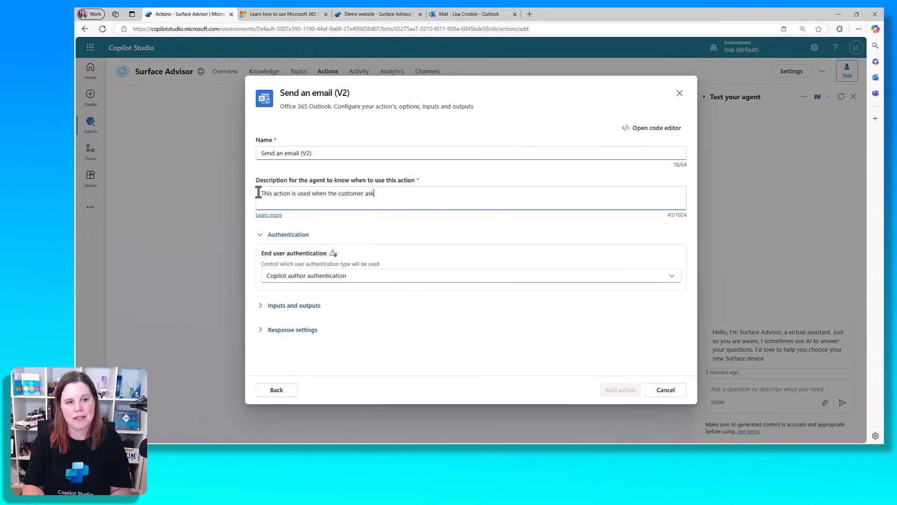
text(s to escalate to)
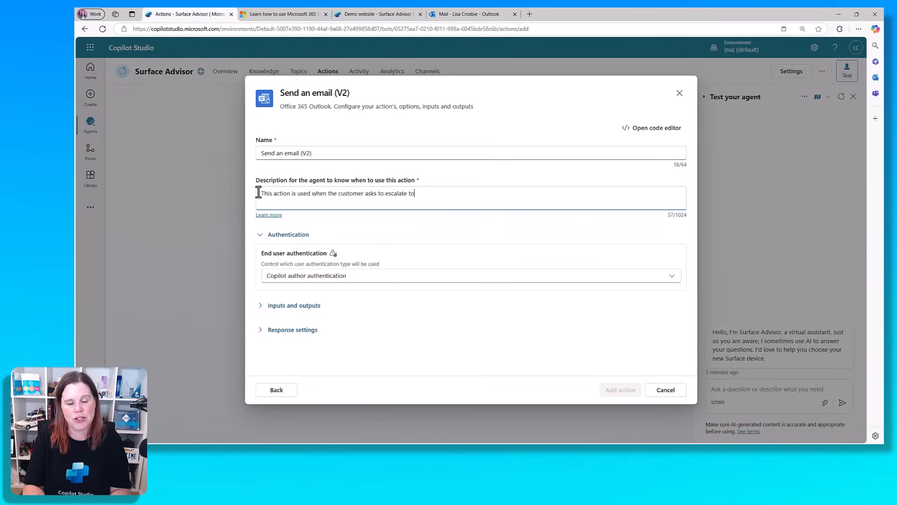
text( a human agent.)
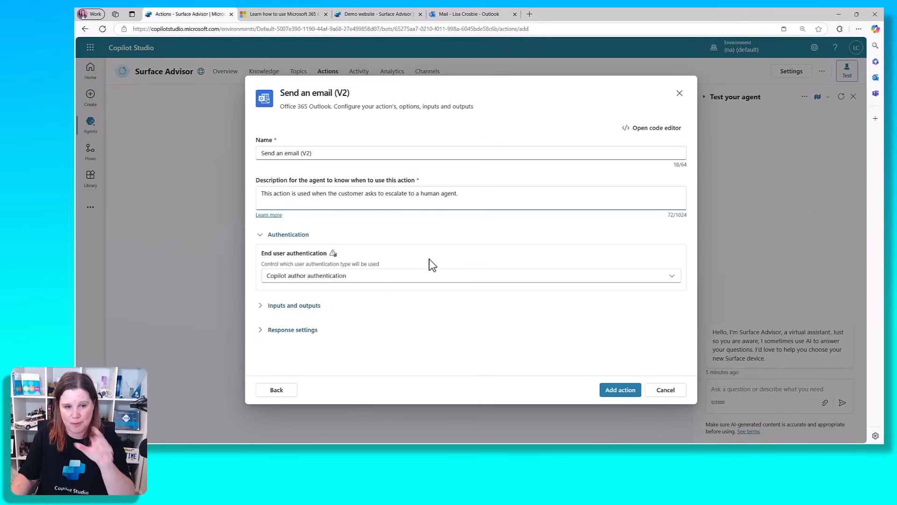
Keep author authentication and expand the action's To, Subject and Body inputs
click(417, 276)
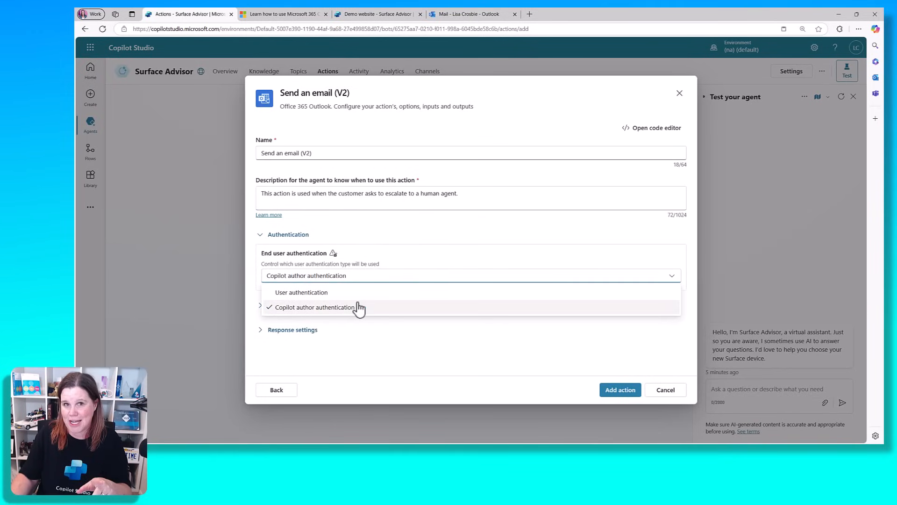
click(425, 234)
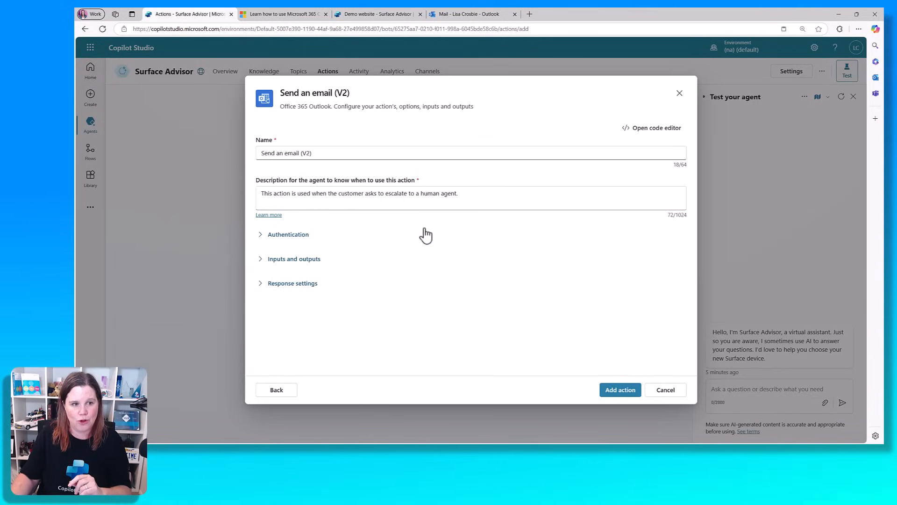
click(260, 236)
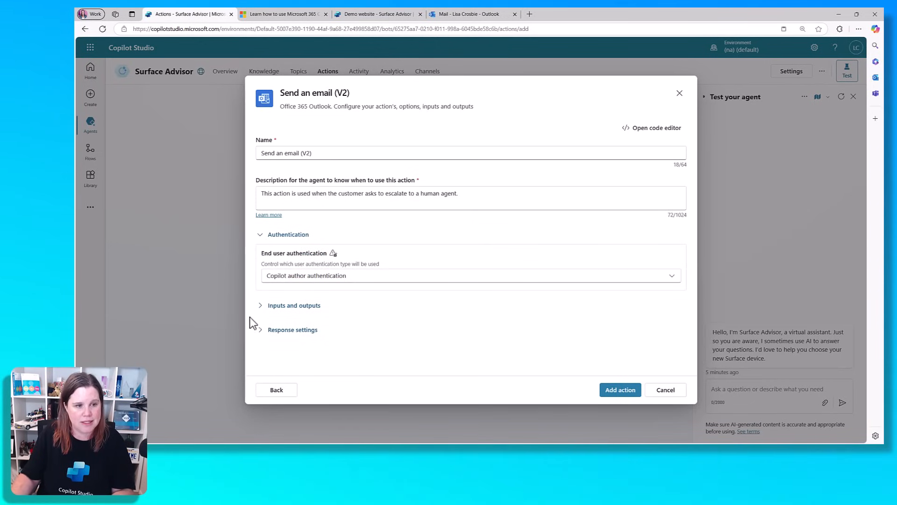
click(262, 306)
scroll(446, 260, down, 2)
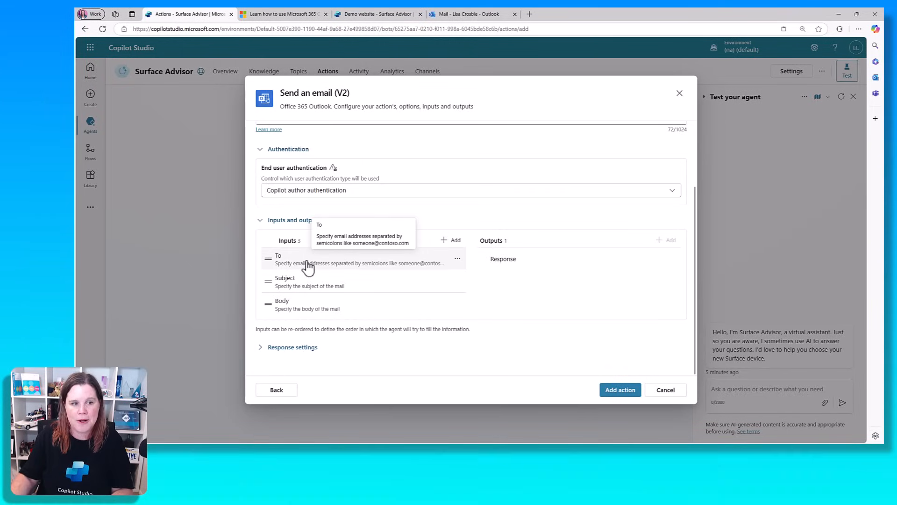
Keep the To input filled dynamically and leave the input order unchanged
click(308, 267)
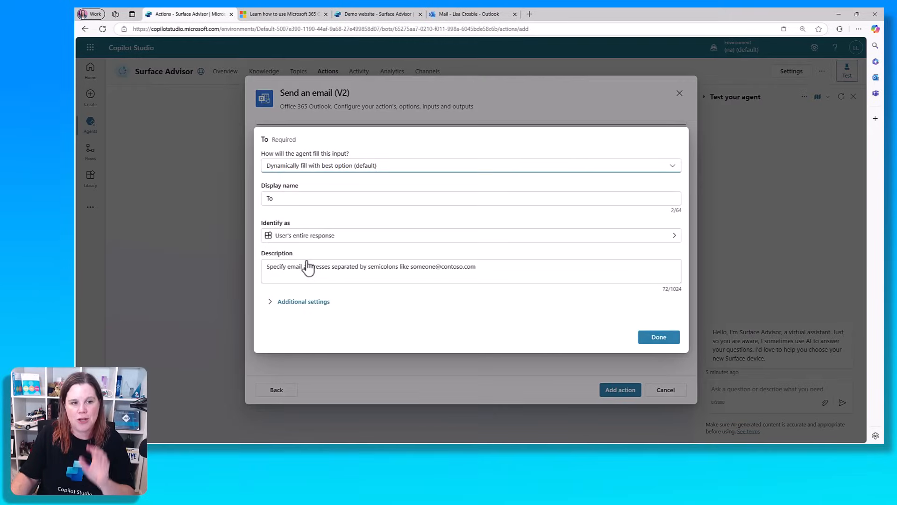
click(286, 168)
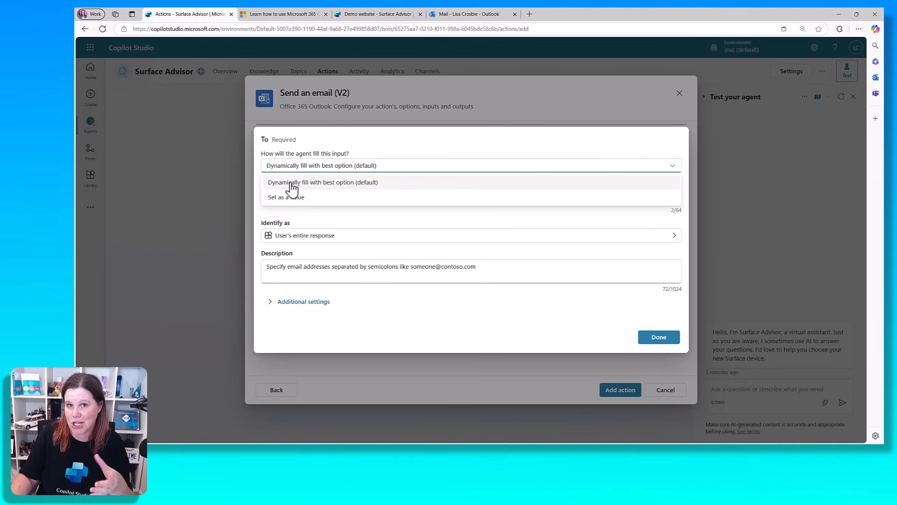
click(378, 137)
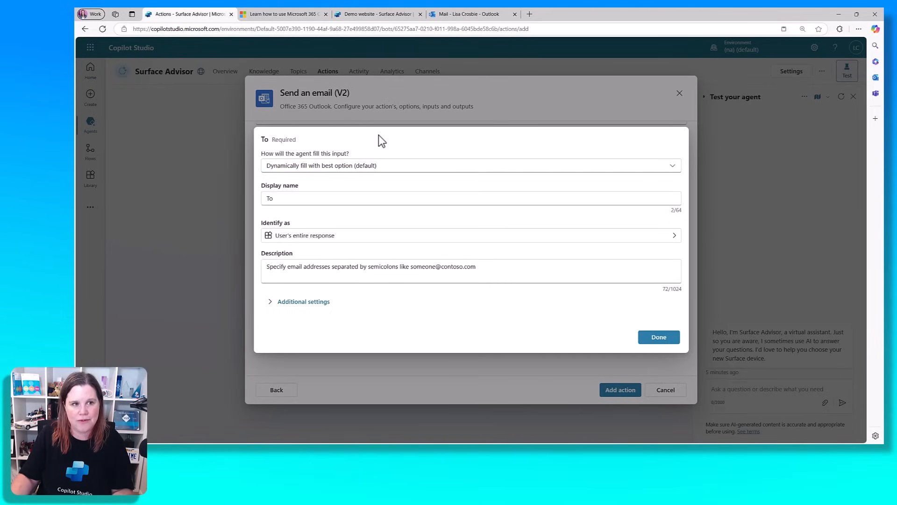
click(659, 336)
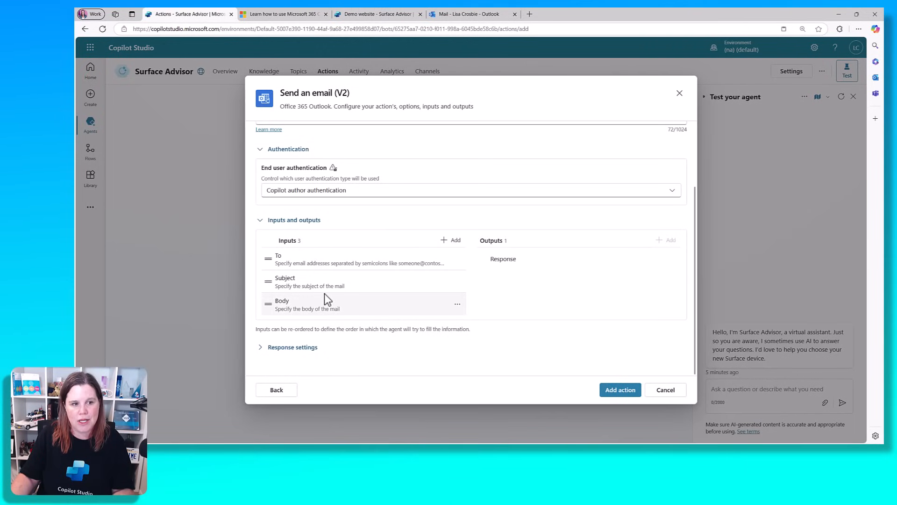
drag(322, 287, 330, 290)
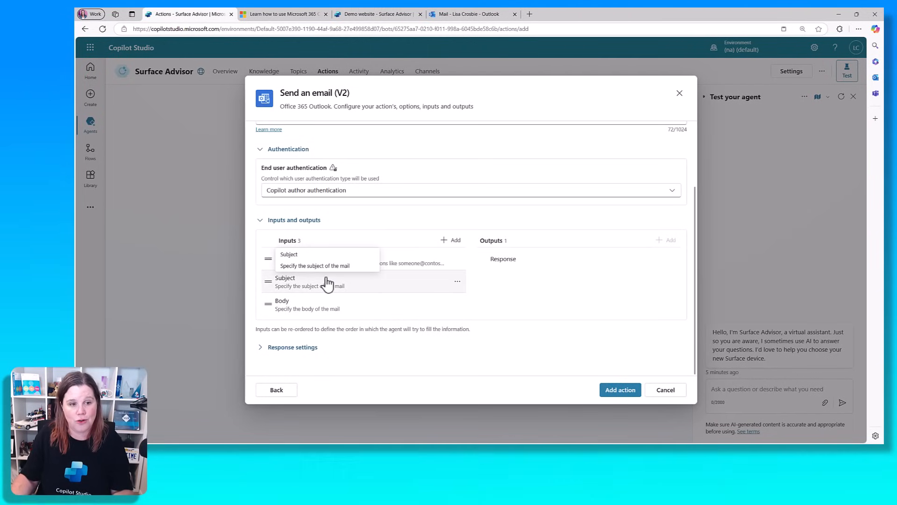
drag(330, 290, 330, 290)
Add a CC input set as a fixed value with the pasted customer service address
click(451, 240)
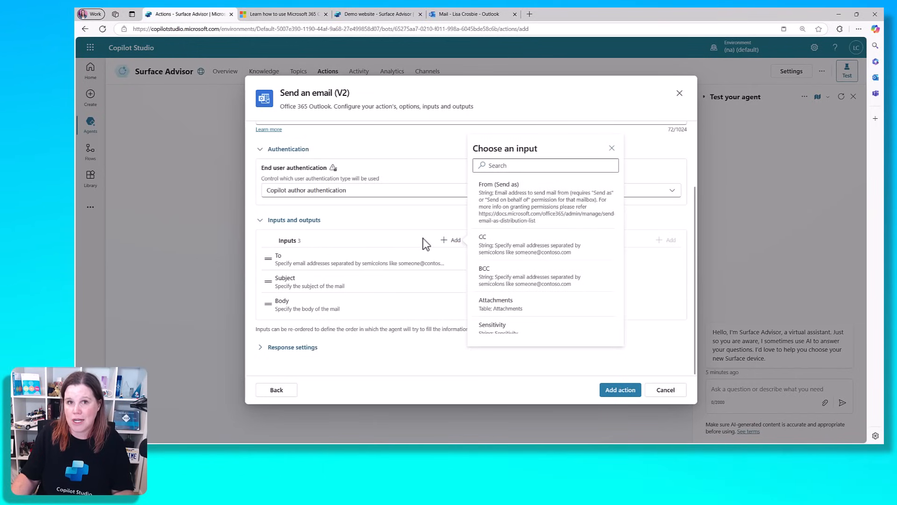
click(530, 254)
click(317, 332)
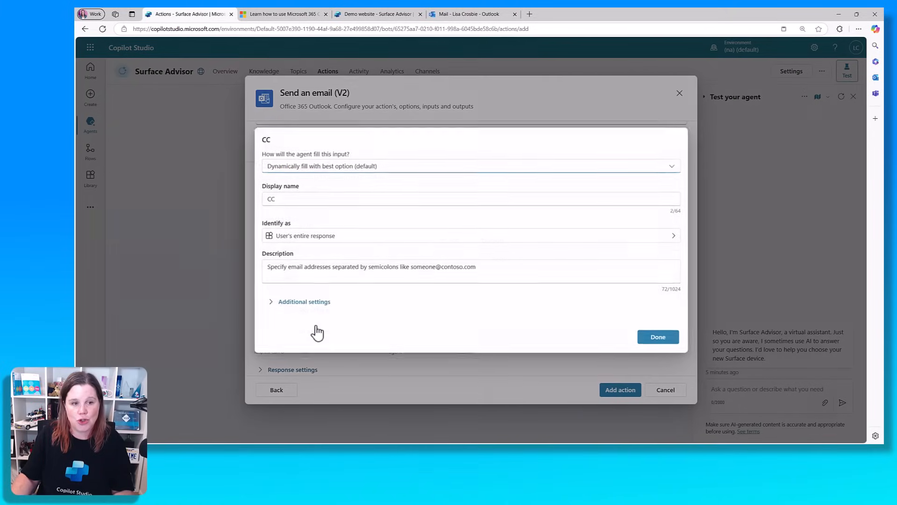
click(322, 168)
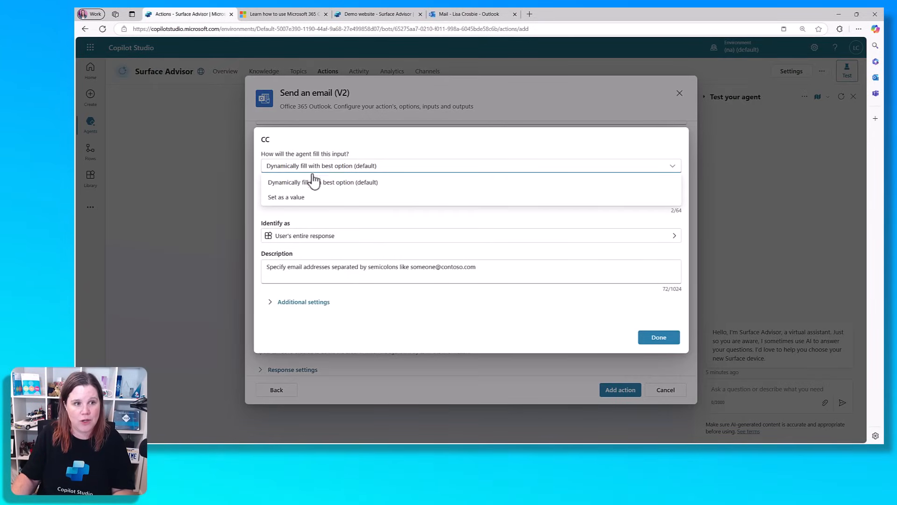
click(304, 198)
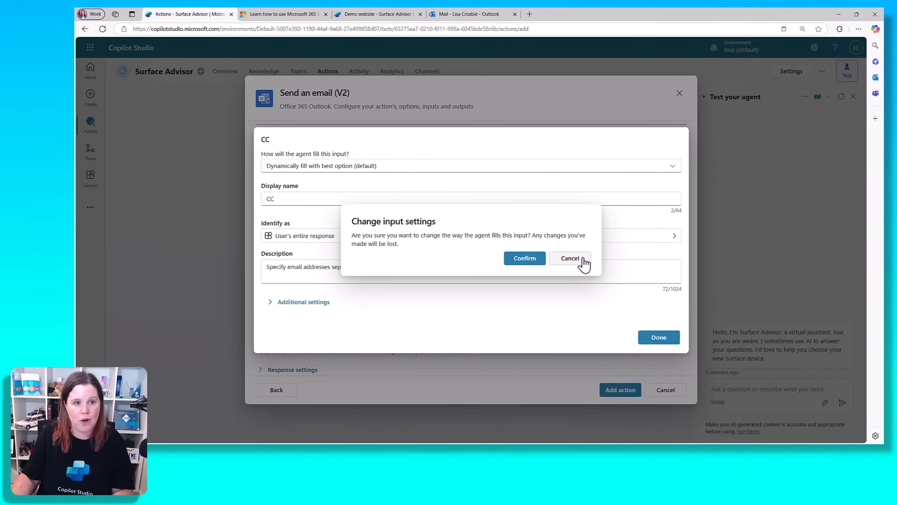
click(518, 259)
click(316, 248)
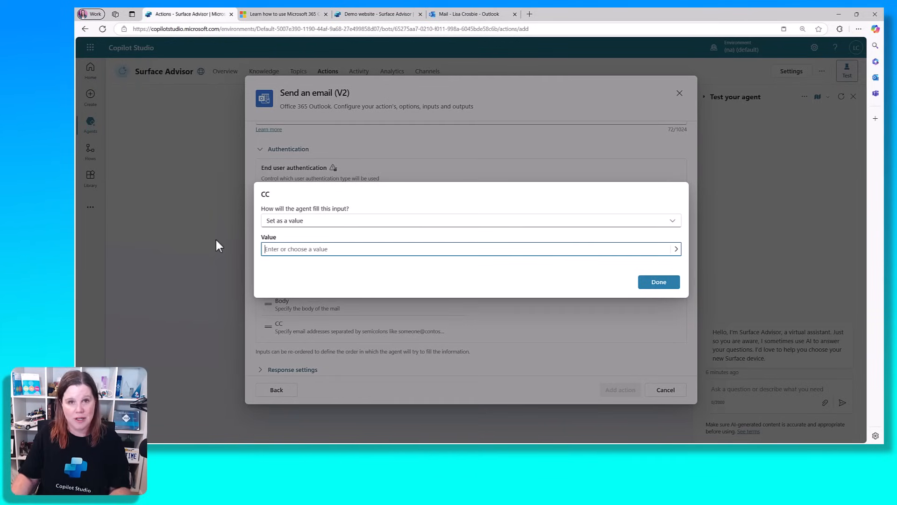
key(ctrl+v)
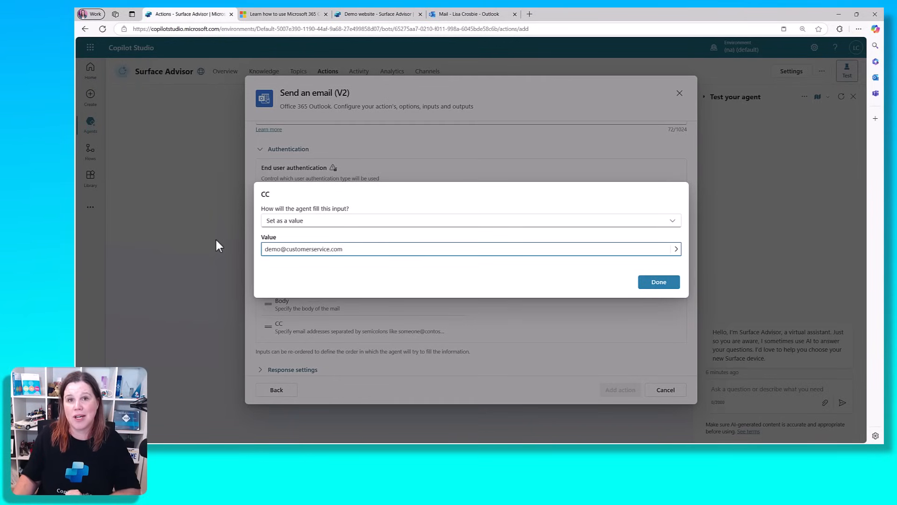
click(659, 281)
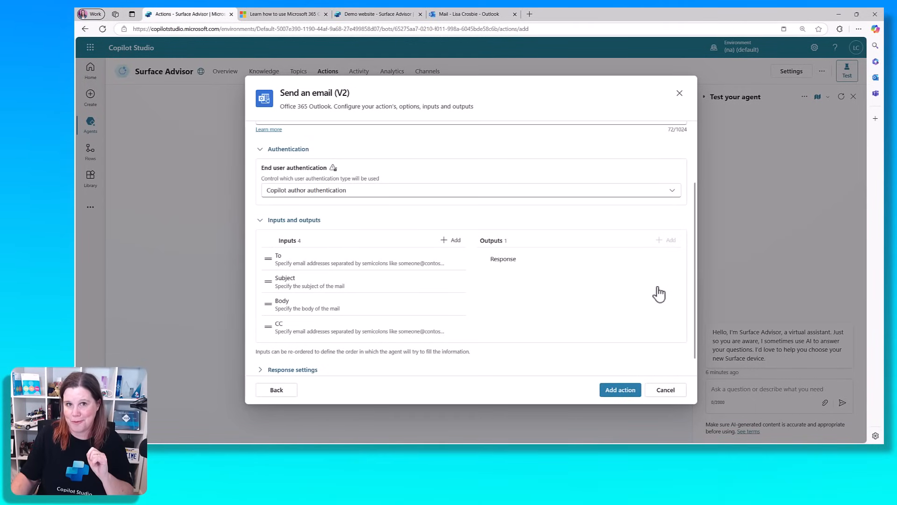
Add the configured Send an email (V2) action to Surface Advisor
click(625, 395)
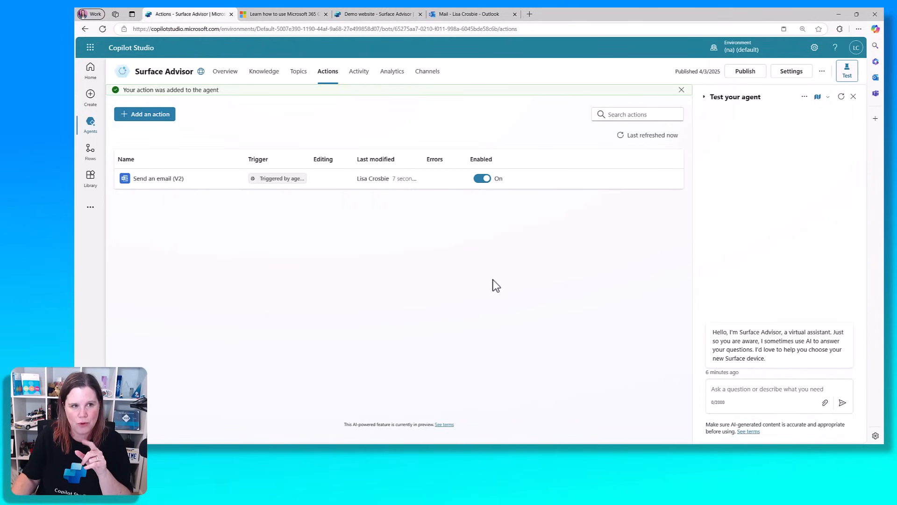
In Topics filtered to System, switch the Escalate topic's Enabled toggle off
click(297, 81)
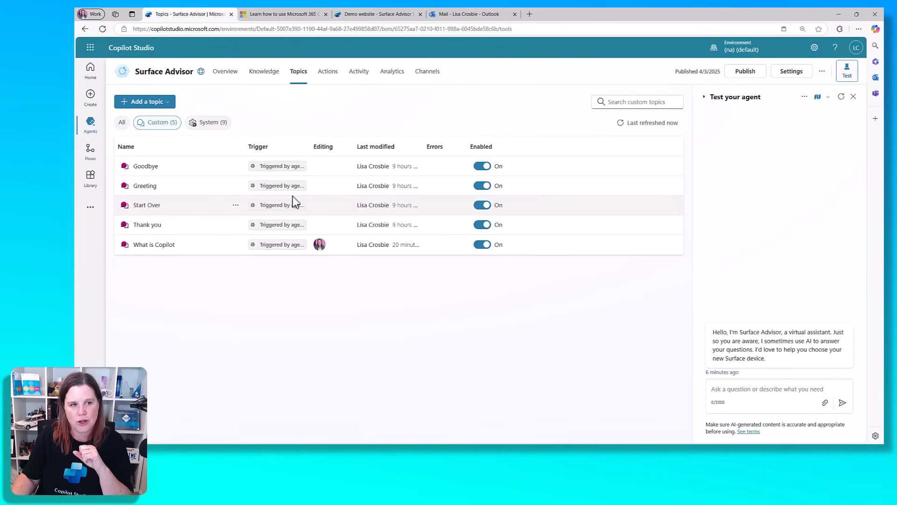
click(209, 124)
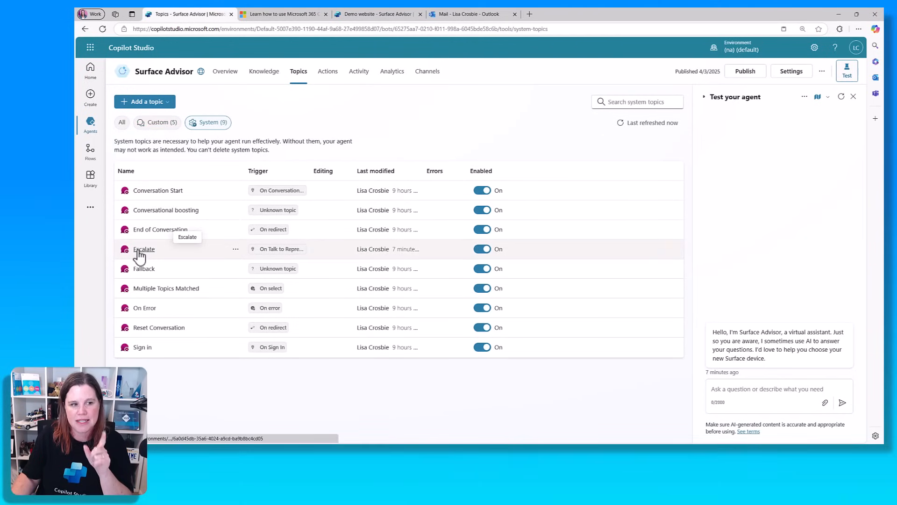
mouse_move(281, 248)
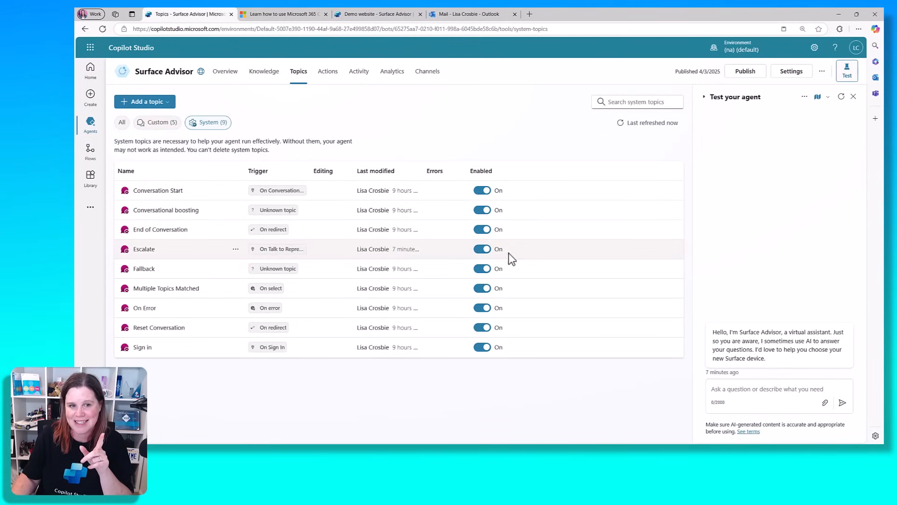
click(479, 250)
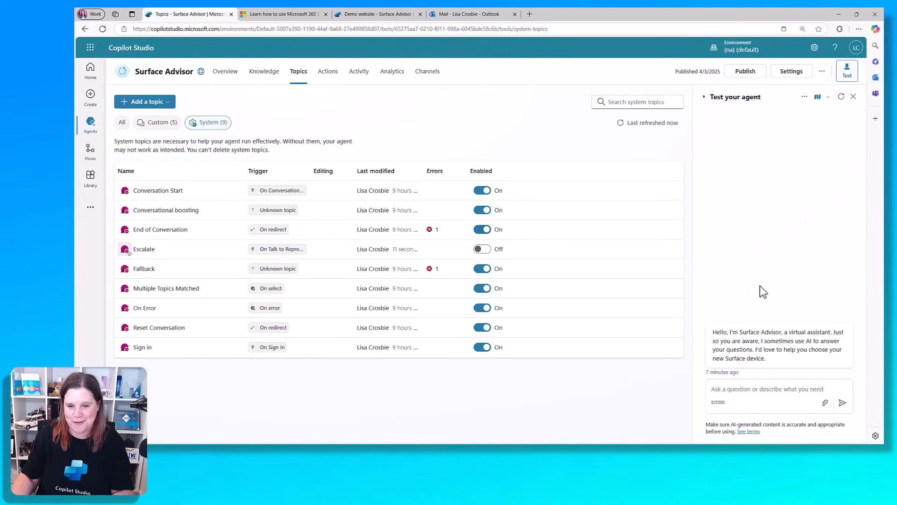
Send 'should i buy a surface laptop' then 'I'd like to escalate to a human' in the test chat
click(727, 388)
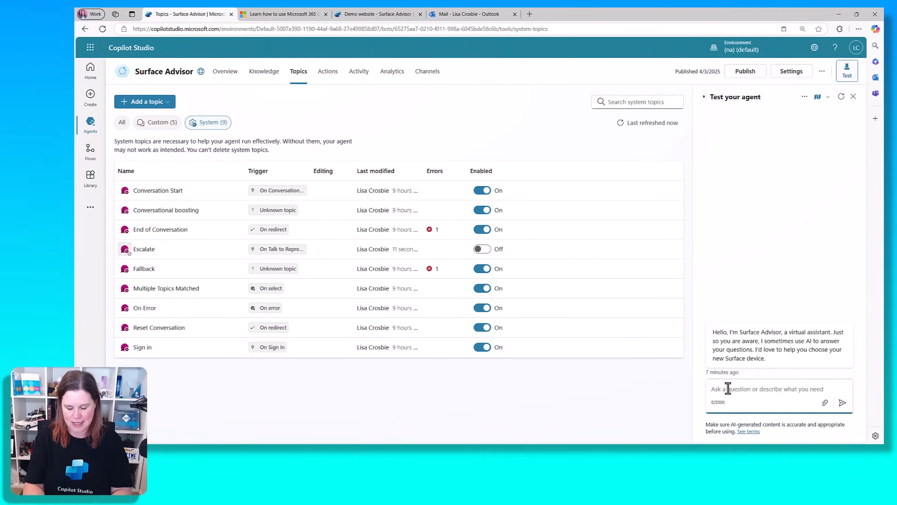
text(I)
key(BackSpace)
text(sh)
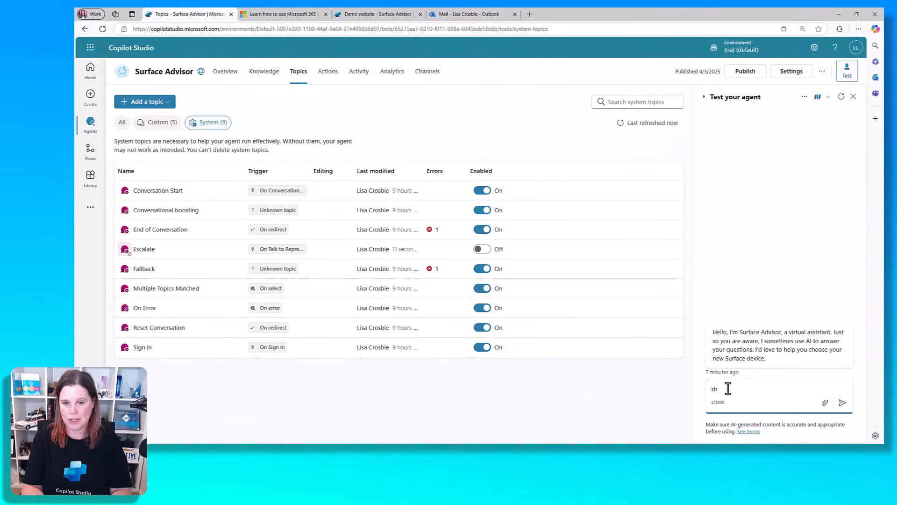
text(ould i buy a surf)
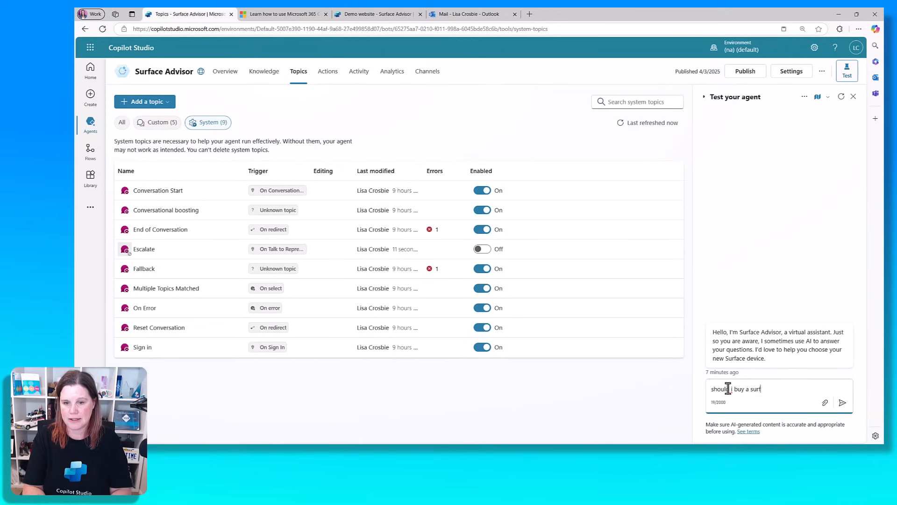
text(ace laptop)
key(Return)
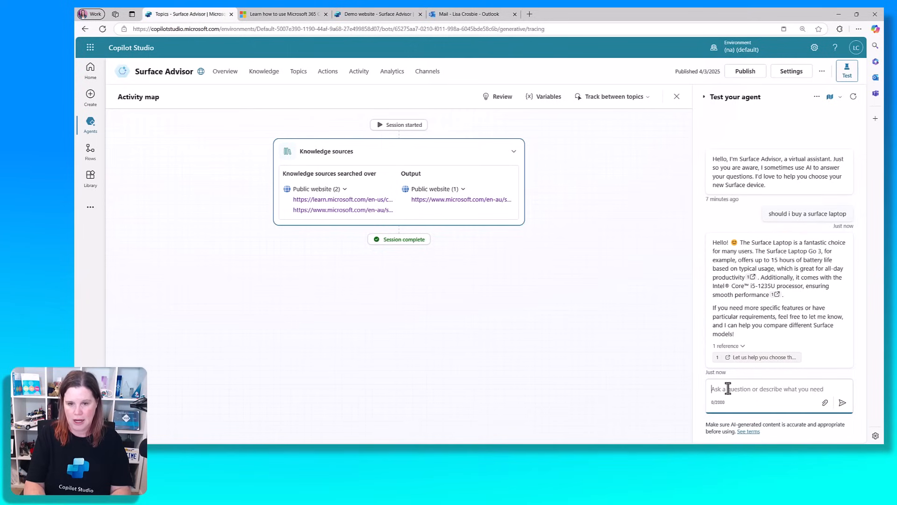
text(I'd like to )
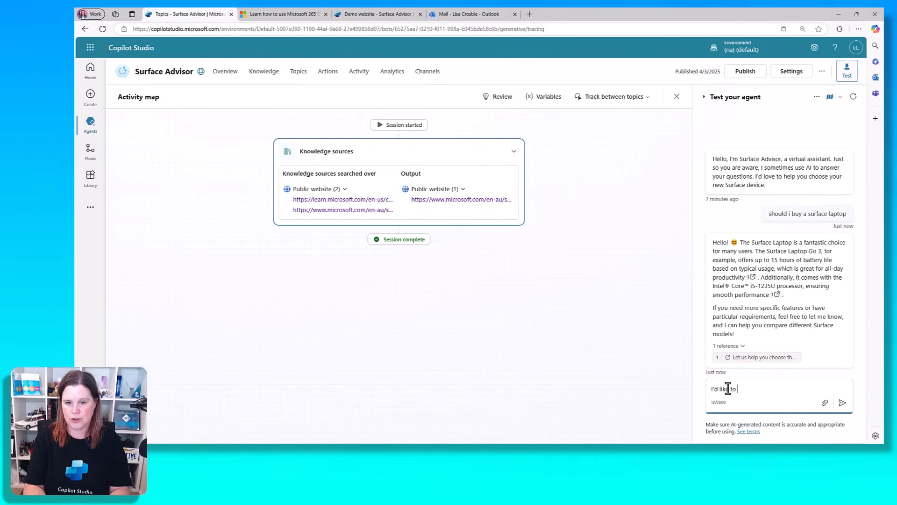
text(escalate to a human)
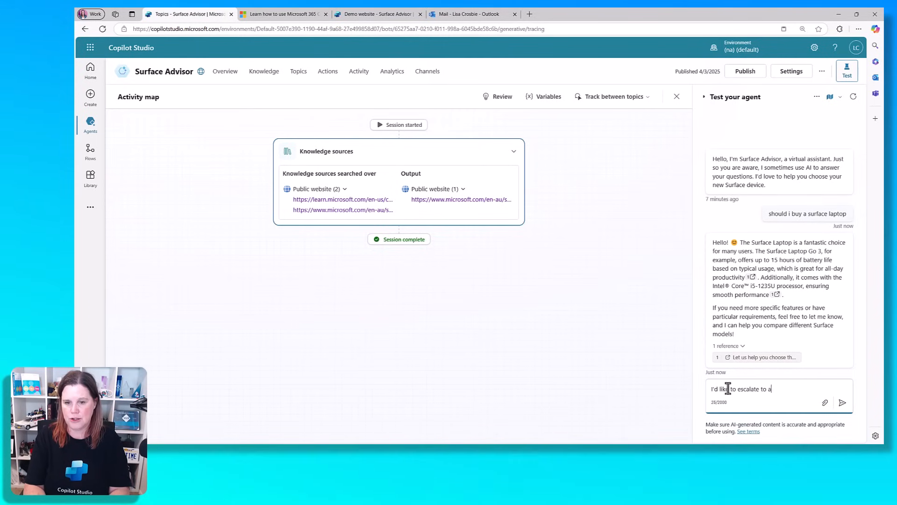
key(Return)
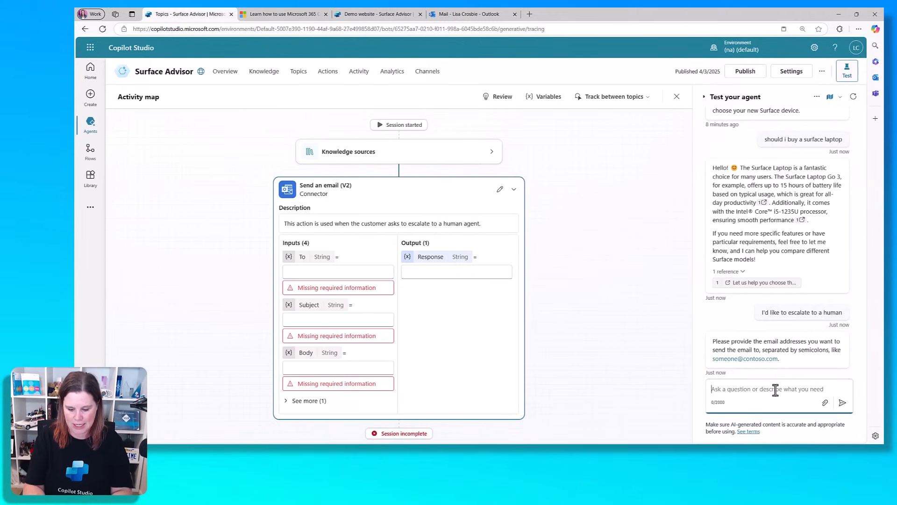
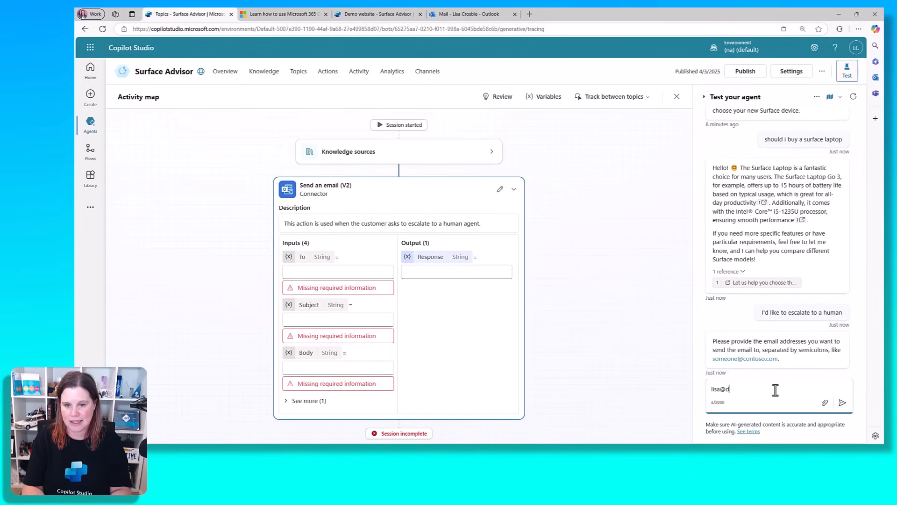
Reply with the recipient's e-mail address, subject 'Surface Laptop Help', then 'What is the maximum RAM'
key(Return)
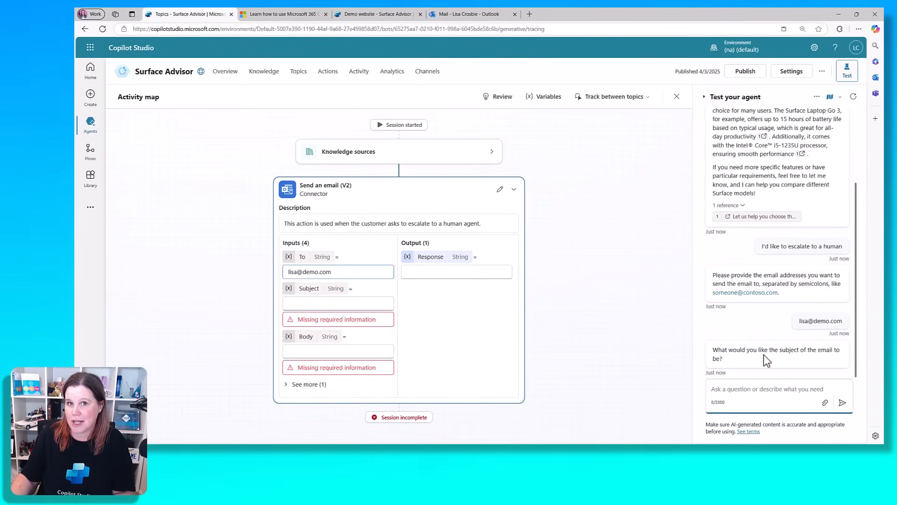
text(Su)
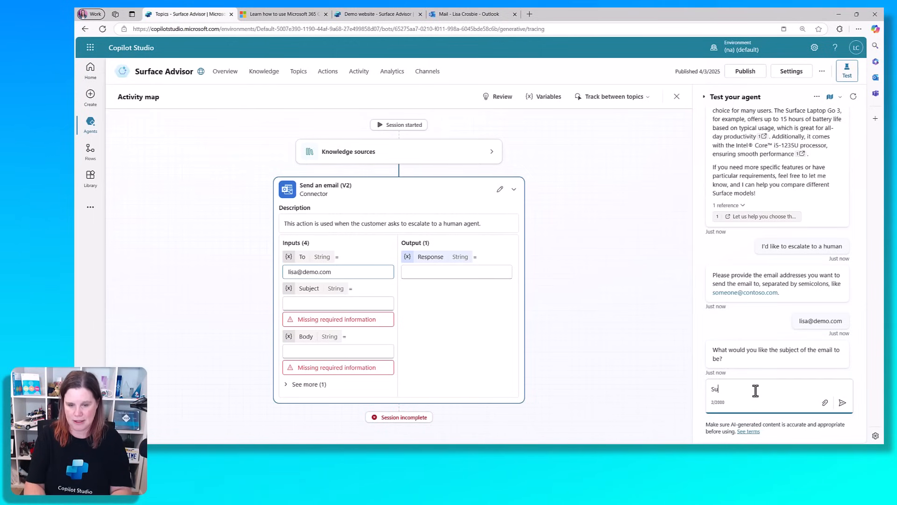
text(rface Lapt)
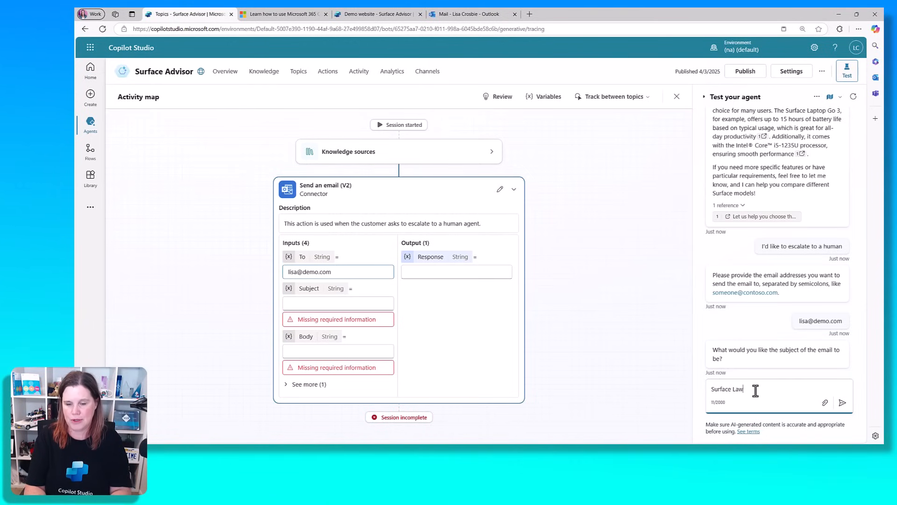
text(op Help)
key(Return)
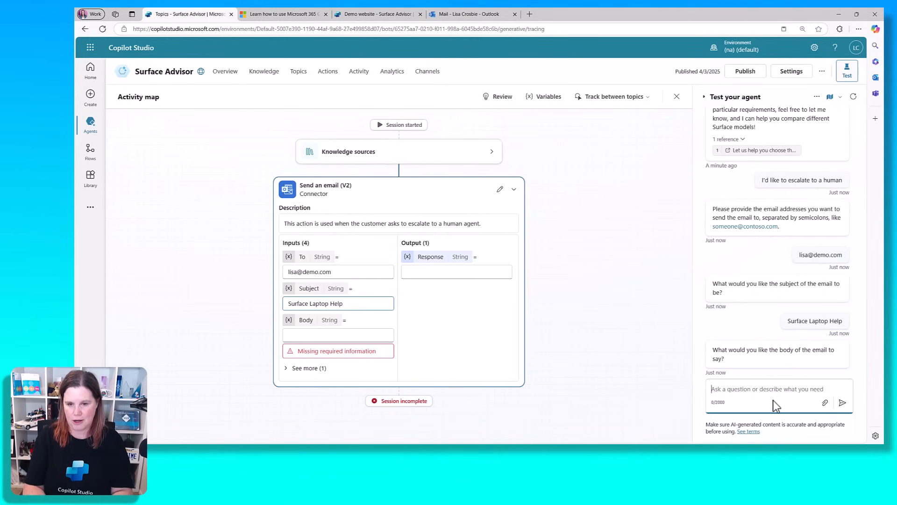
text(What is the )
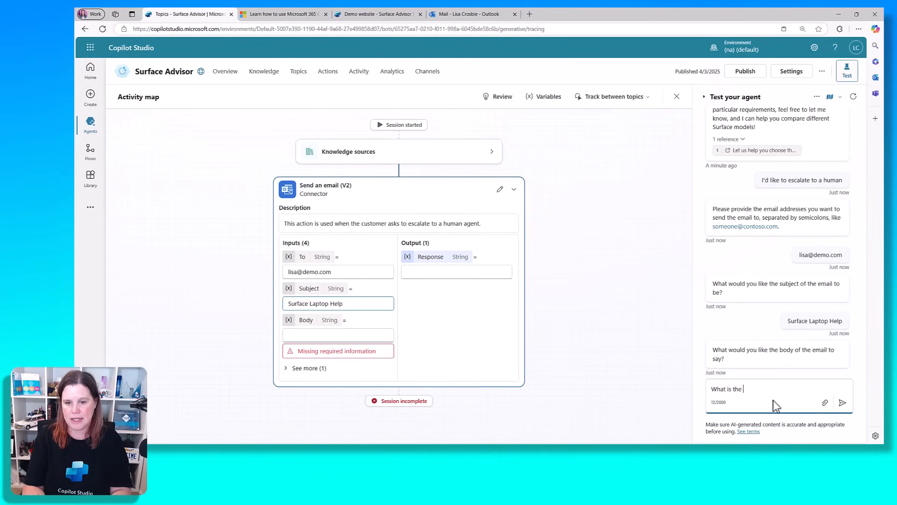
text(maximum RAM)
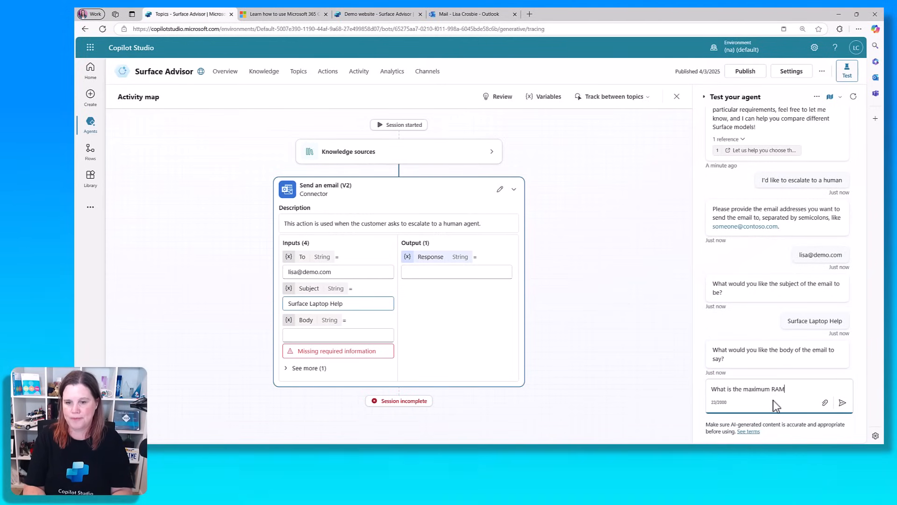
key(Return)
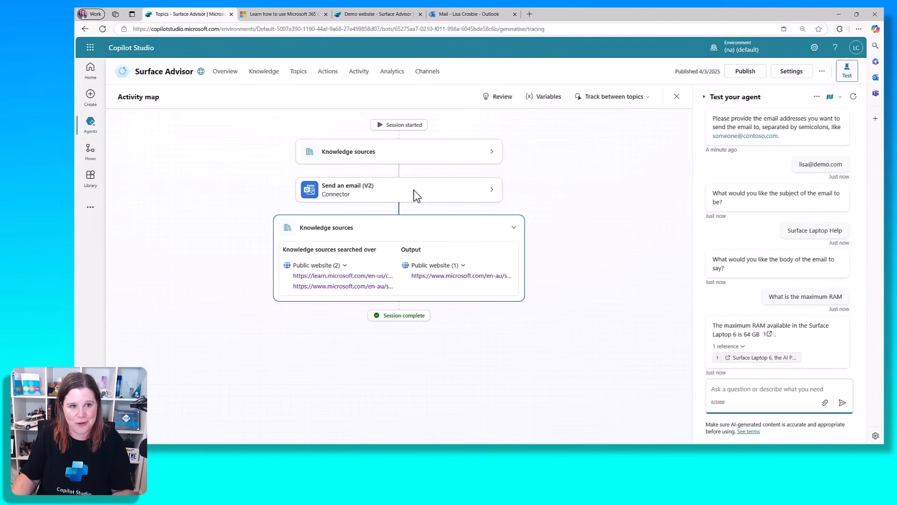
Send a body saying the website information is confusing, then review and close the received Outlook email
click(492, 192)
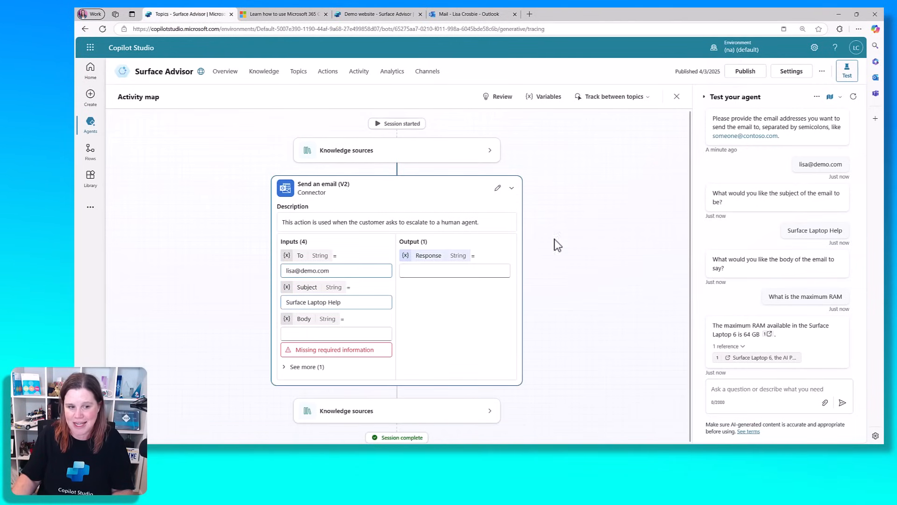
click(748, 389)
text(I don)
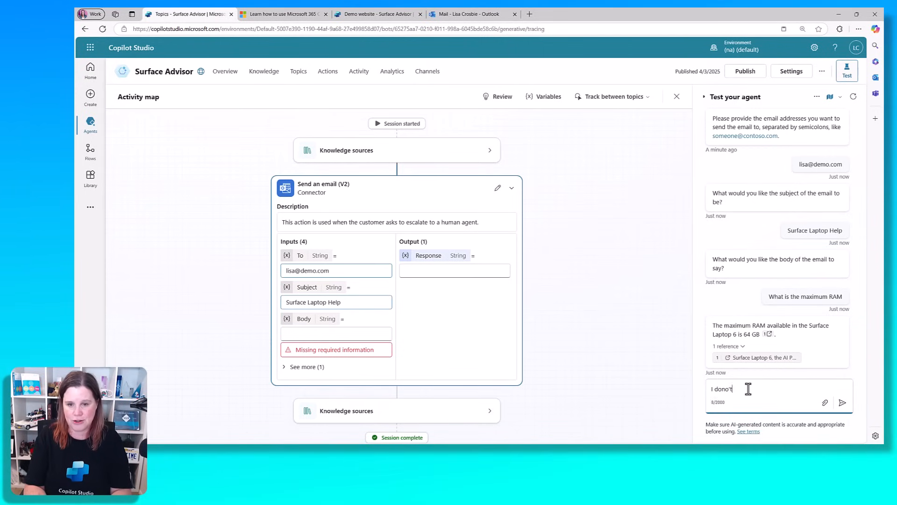
text('t unders)
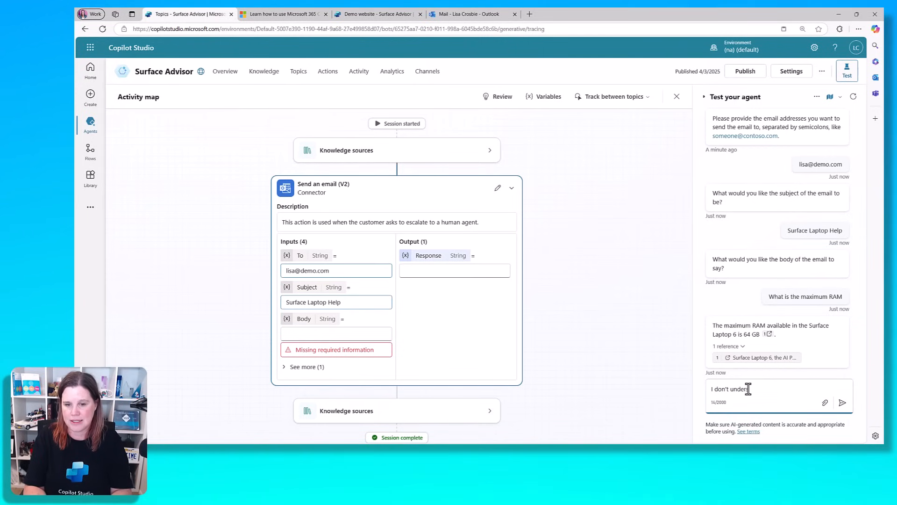
text(tand the information on )
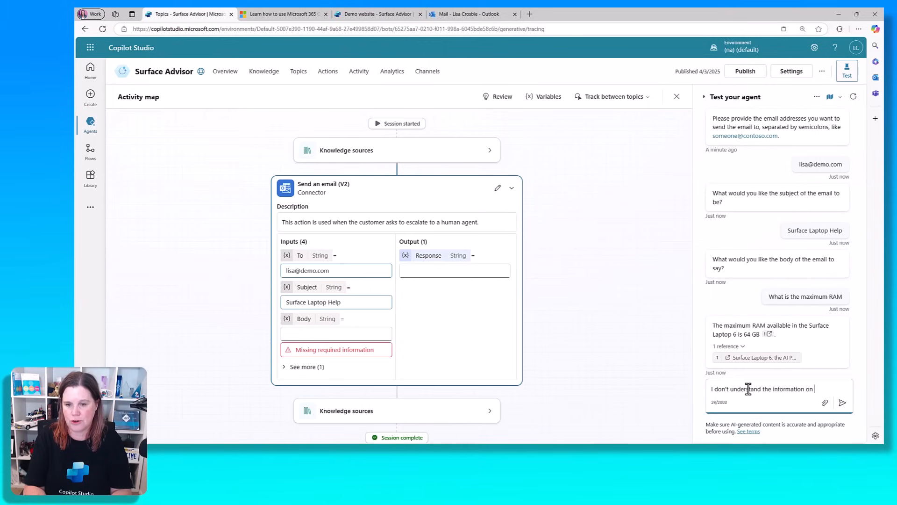
text(the website and yould like )
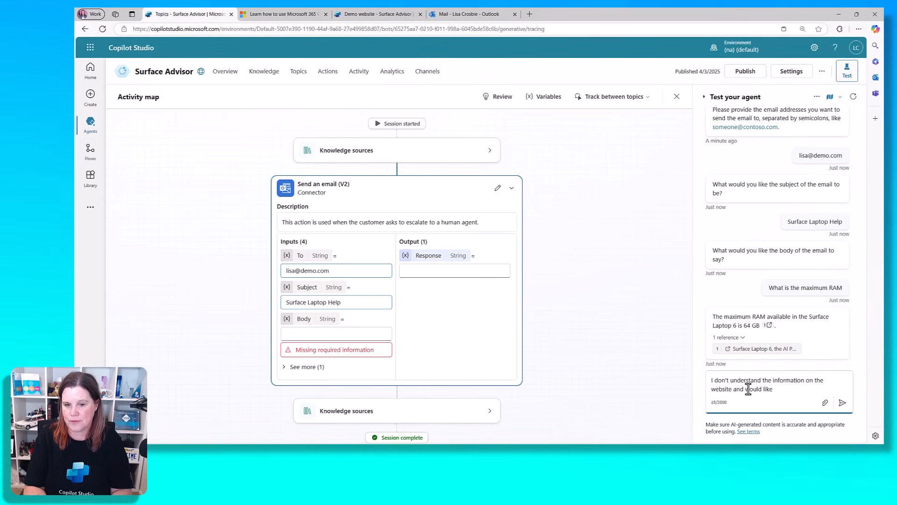
text(to talk it thro)
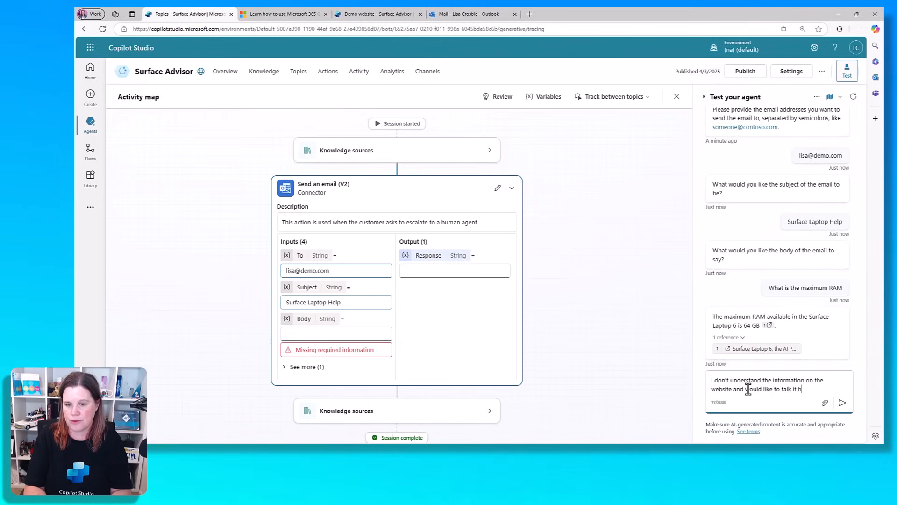
text(ugh.)
key(Return)
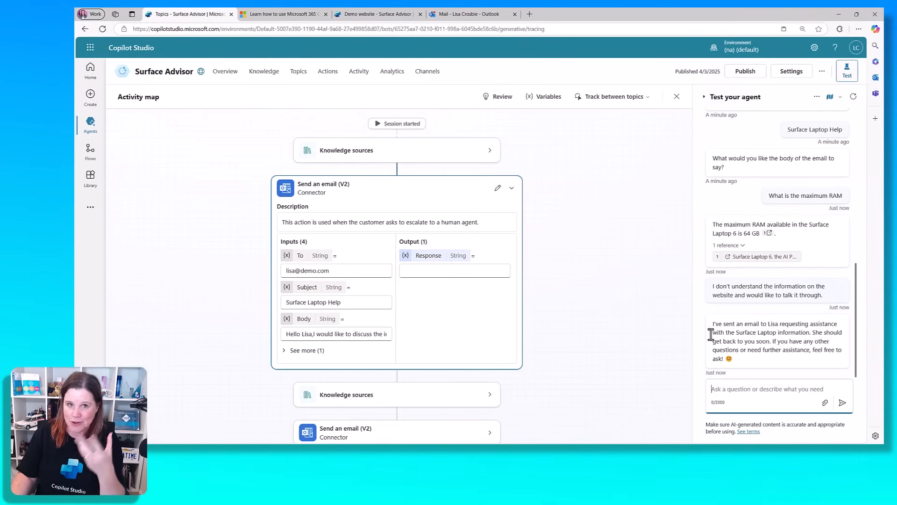
scroll(587, 332, down, 1)
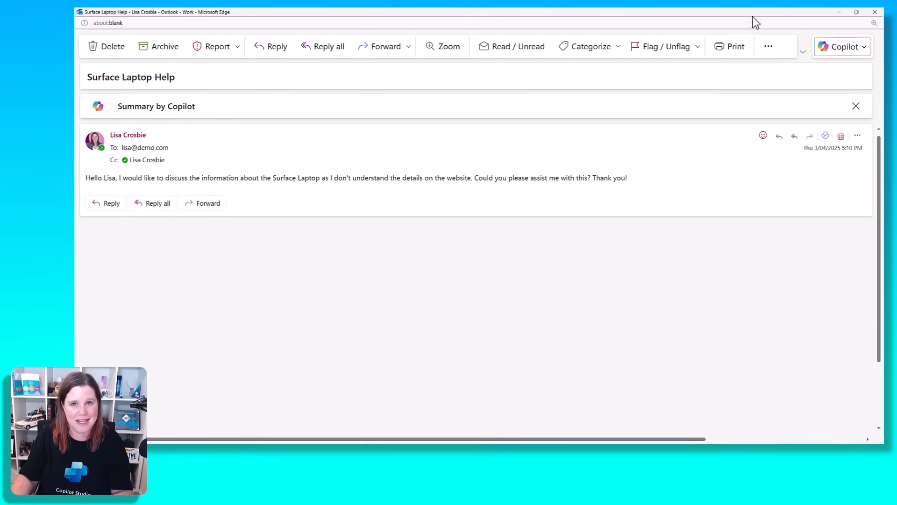
click(874, 13)
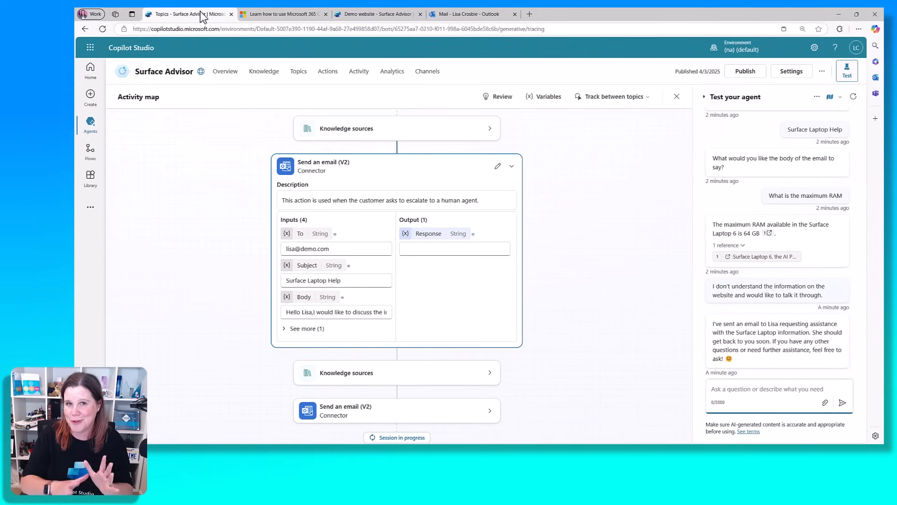